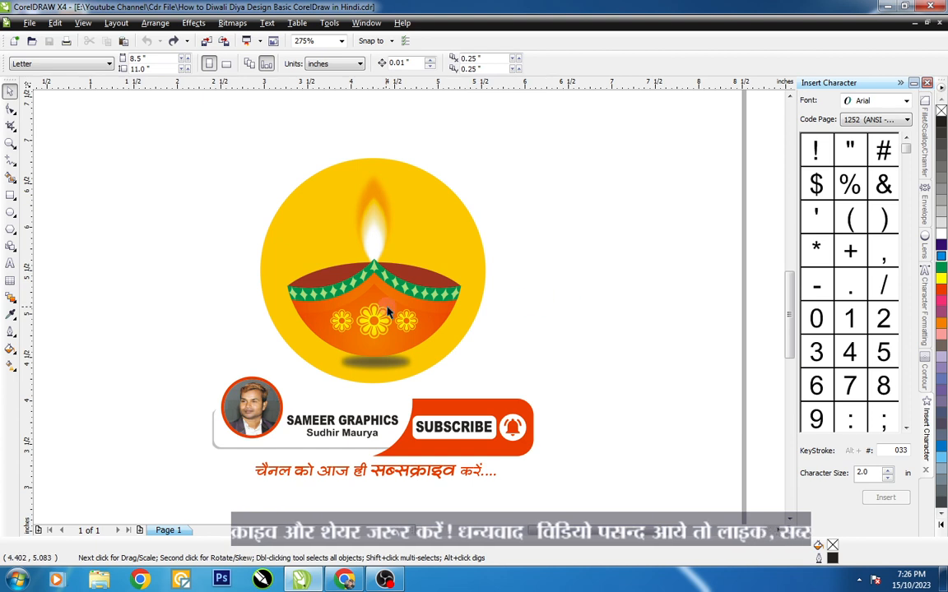
- Delete all the existing diya and banner artwork from the page
click(375, 311)
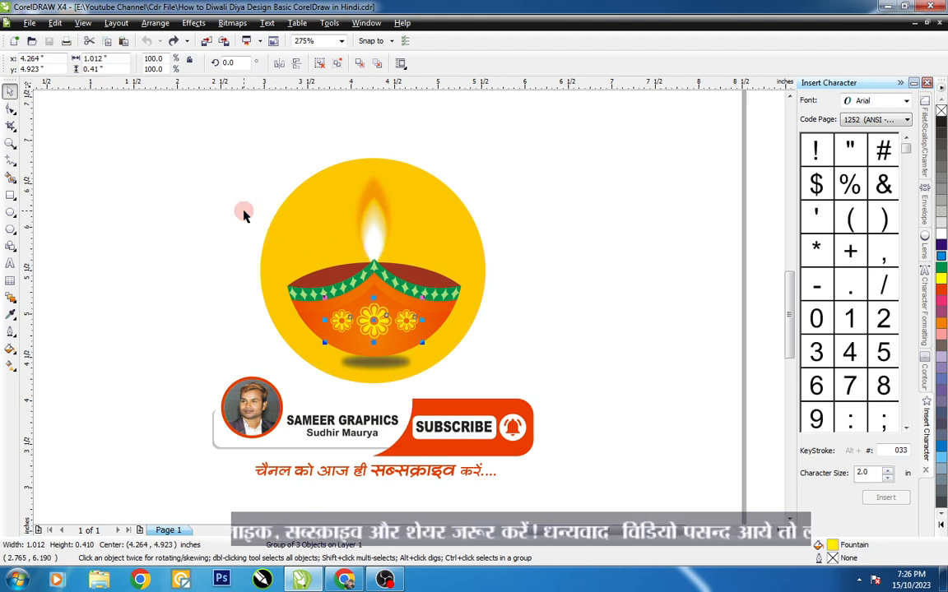
key(ctrl+a)
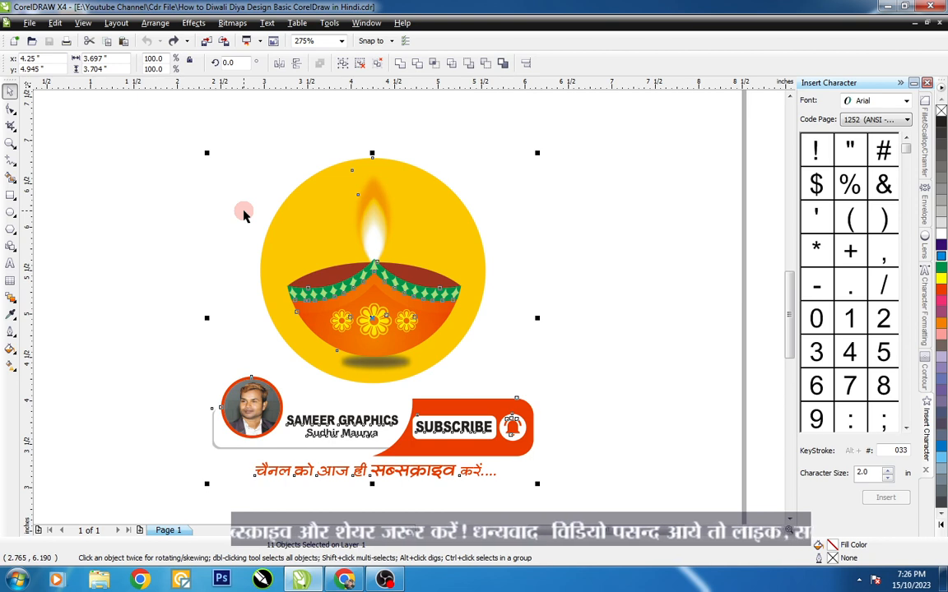
key(Delete)
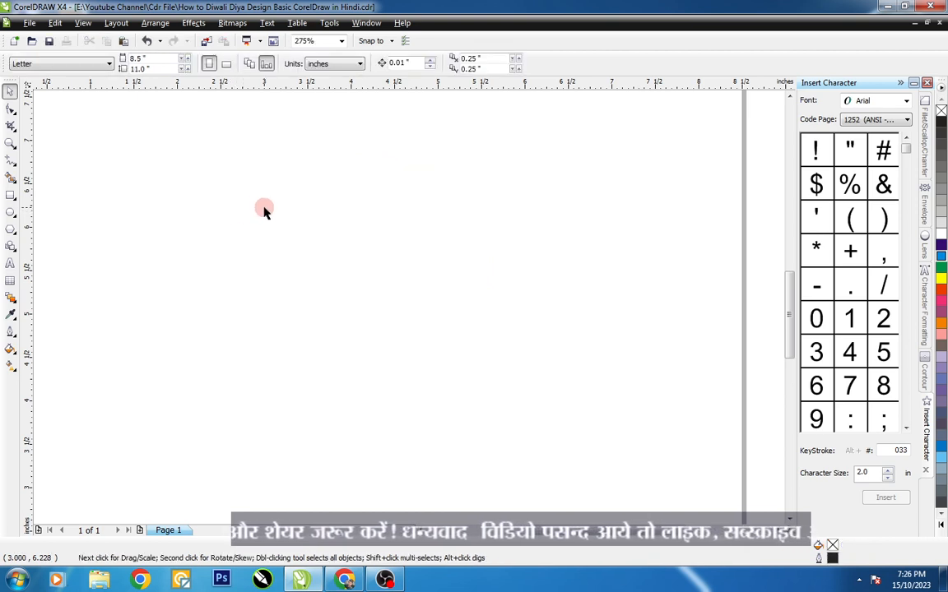
- Draw a circle about 1.74 in across and place an overlapping copy about 1.28 in beside it on the same level
key(F7)
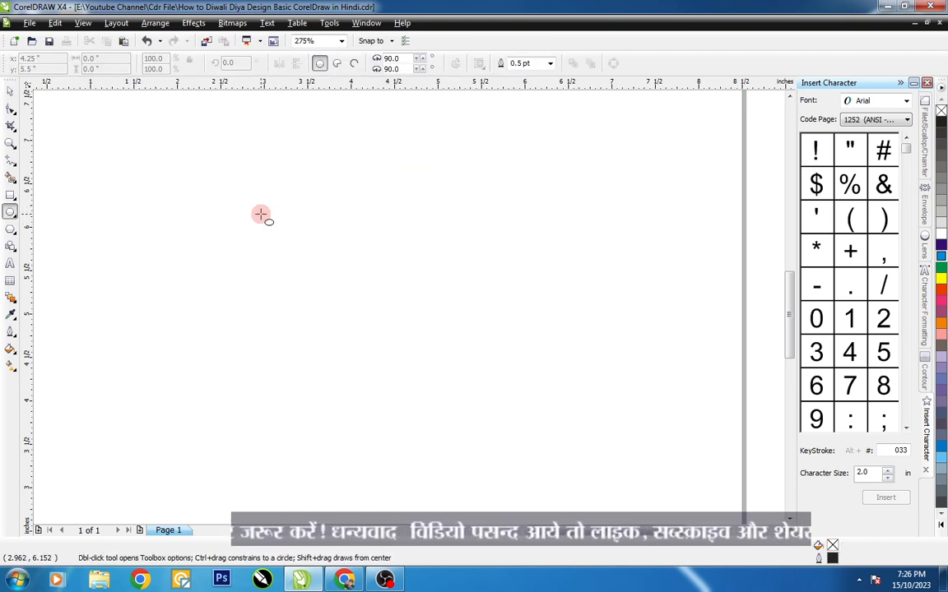
drag(238, 245, 313, 353)
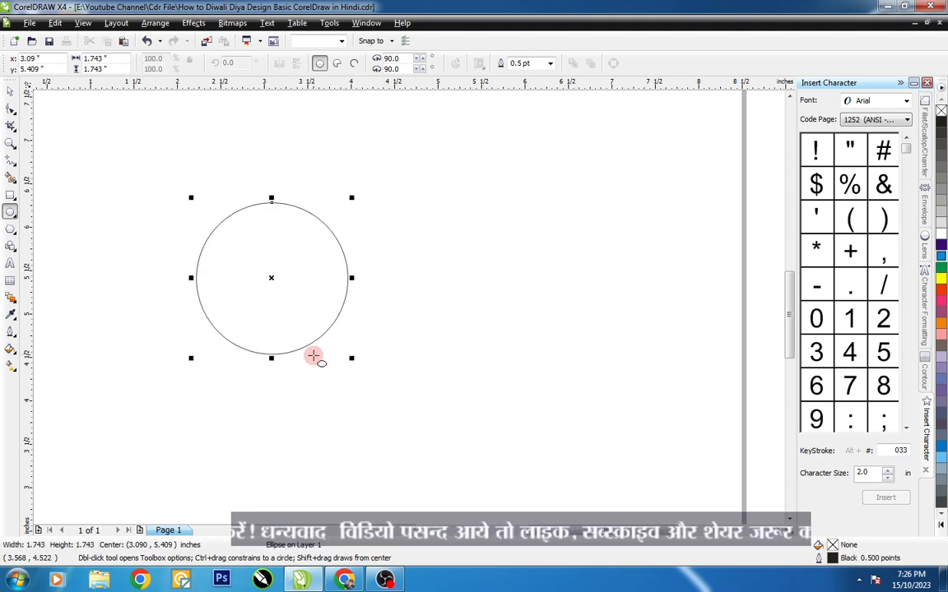
key(space)
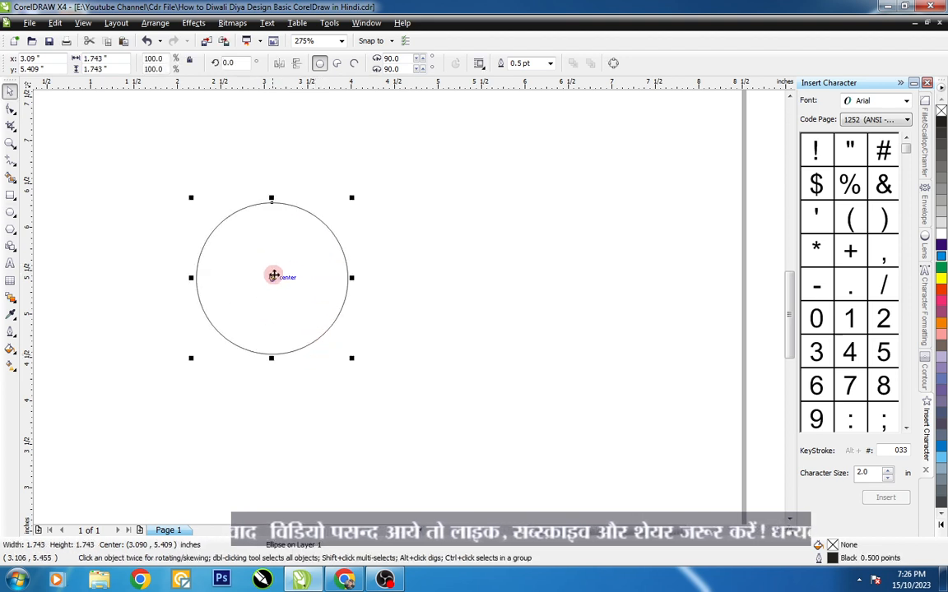
drag(269, 277, 384, 278)
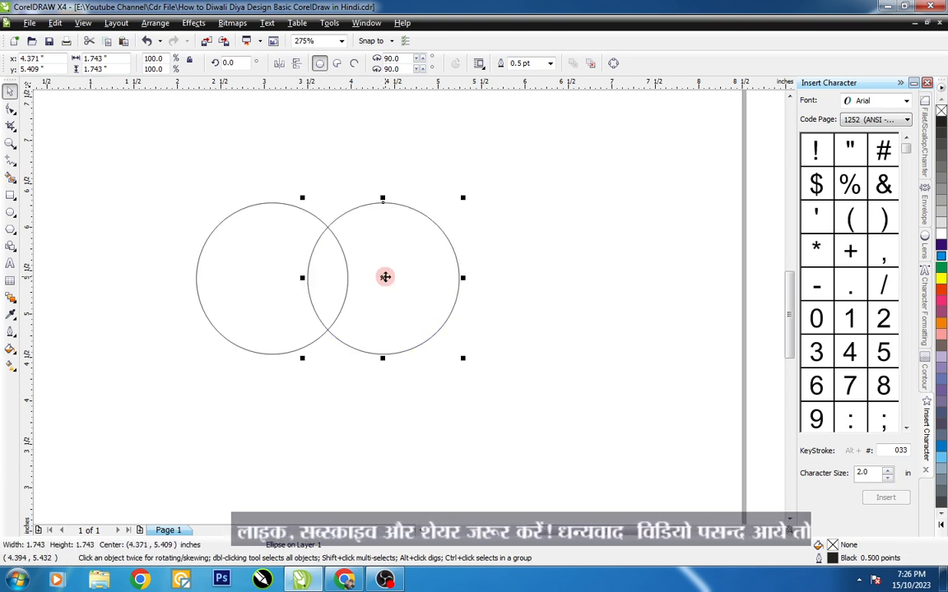
- Place a third copy of the circle horizontally centred on the overlapping pair, with its centre about 0.79 in below theirs
key(ctrl+r)
drag(487, 239, 648, 288)
drag(148, 160, 498, 394)
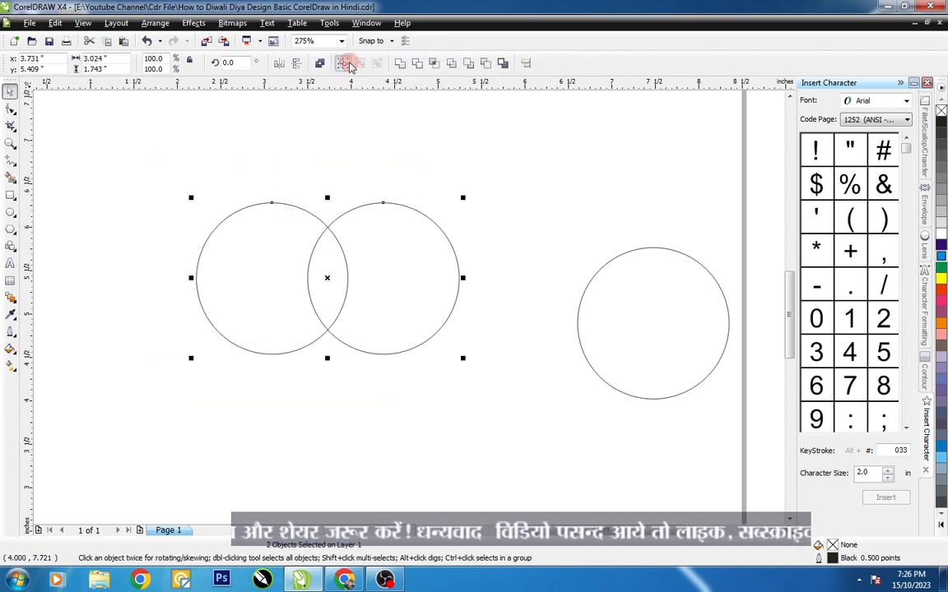
drag(642, 297, 318, 319)
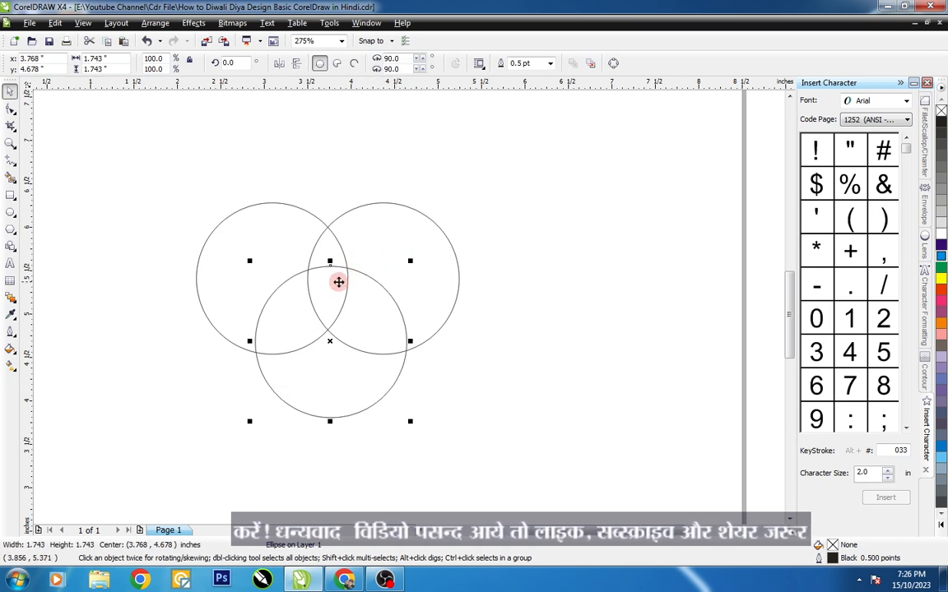
shift+click(383, 240)
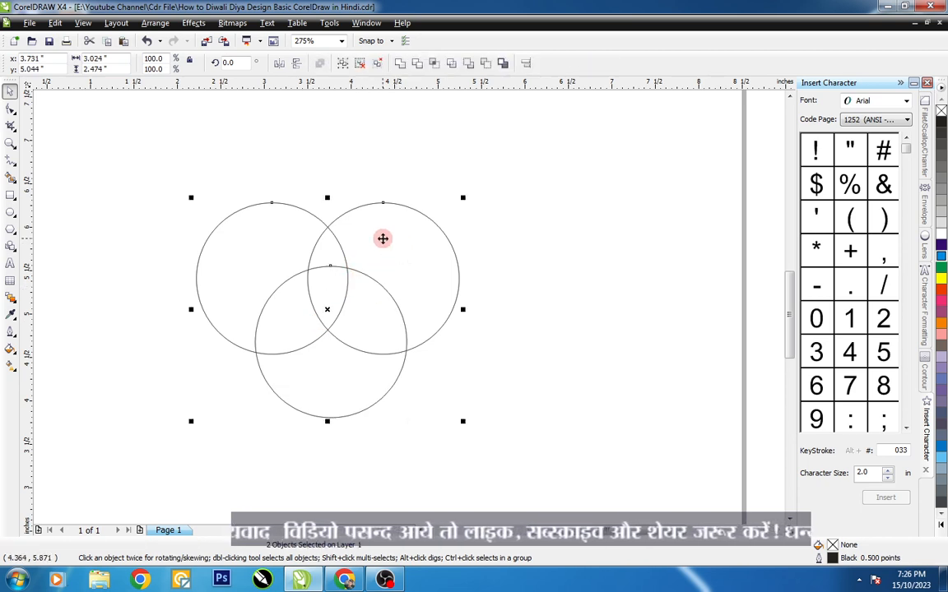
click(586, 242)
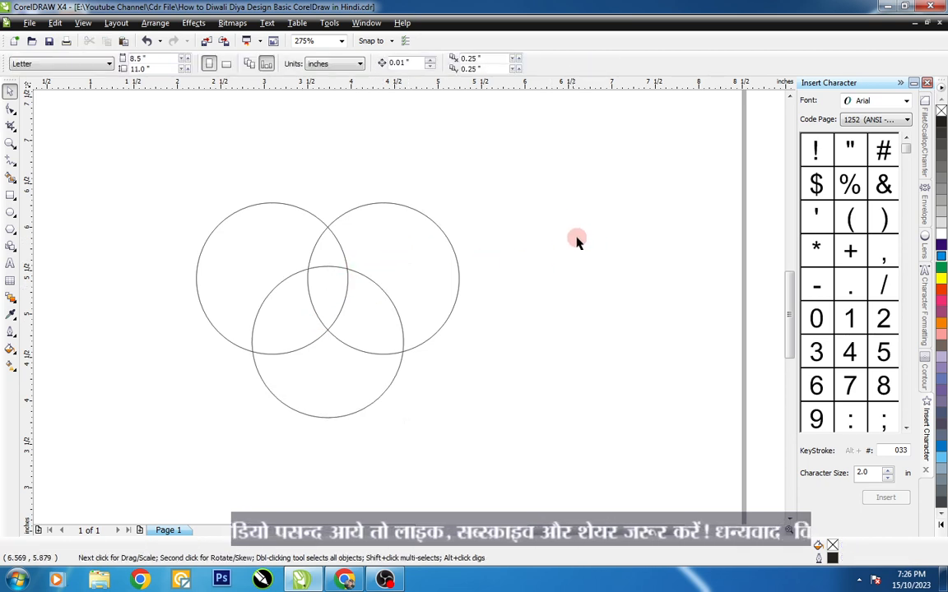
drag(351, 379, 352, 385)
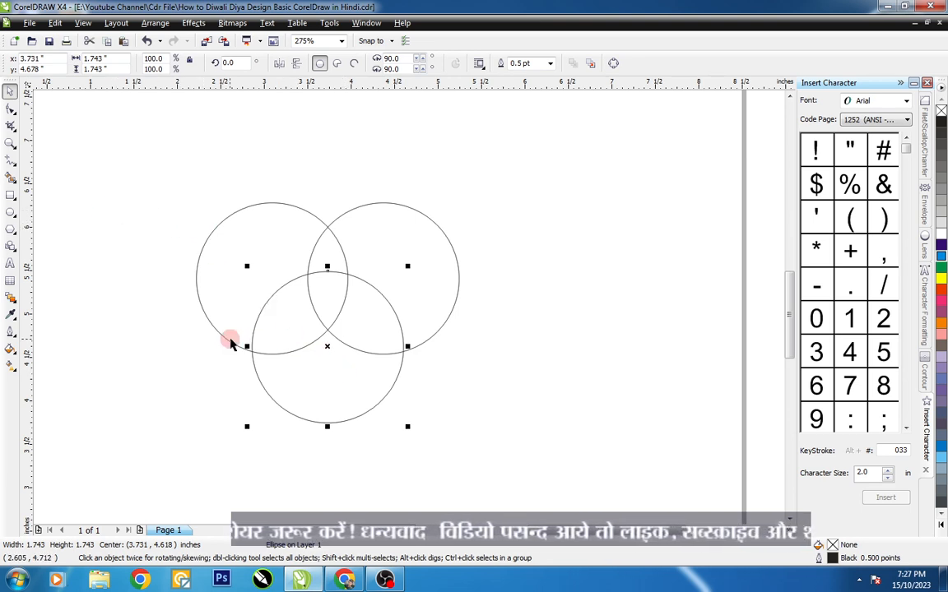
- Smart-fill the lower bowl-shaped region and both parts of the lens where the two upper circles overlap
click(11, 177)
click(333, 394)
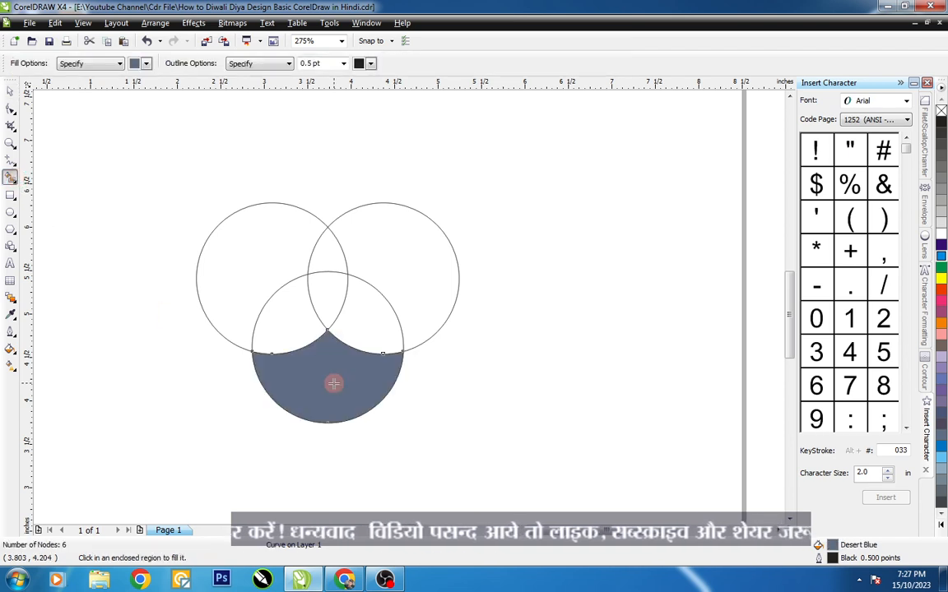
click(324, 241)
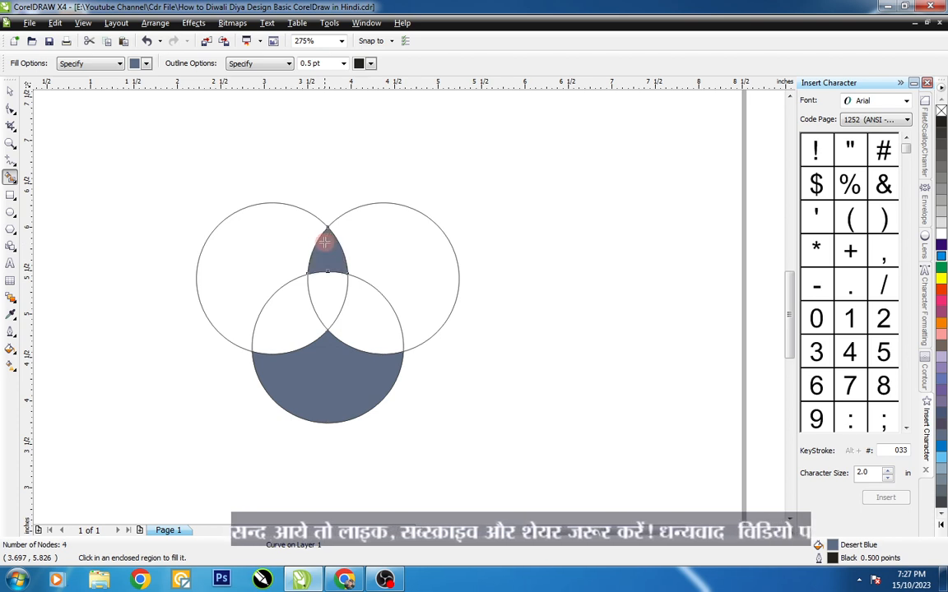
click(328, 289)
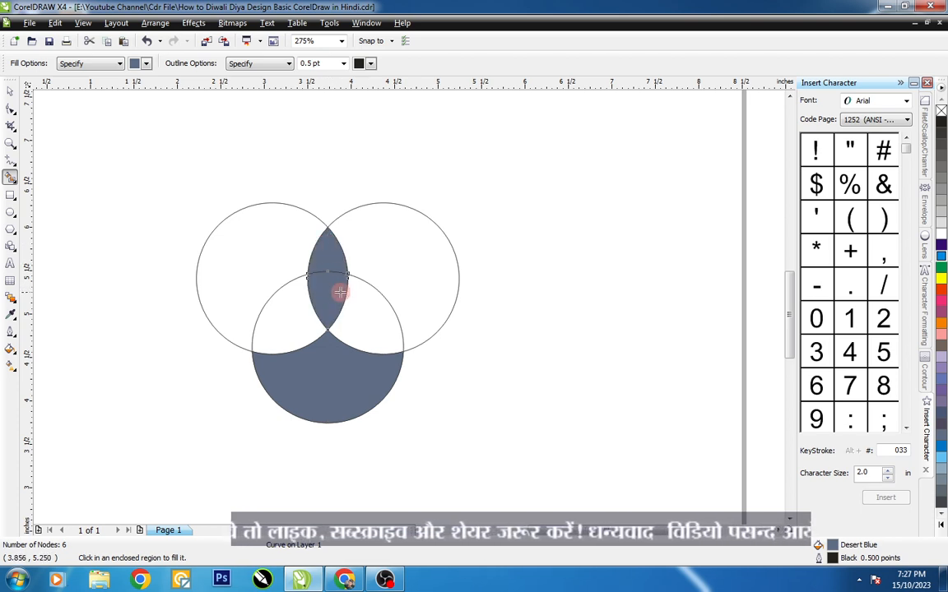
- Delete the three construction circles, keeping only the filled flame and bowl shapes
key(space)
click(372, 303)
key(Delete)
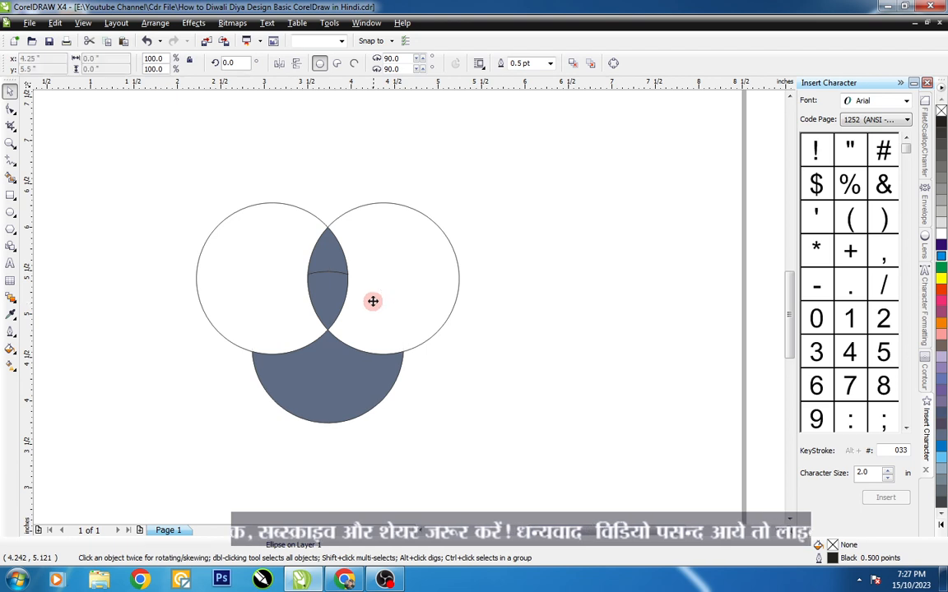
click(385, 265)
key(Delete)
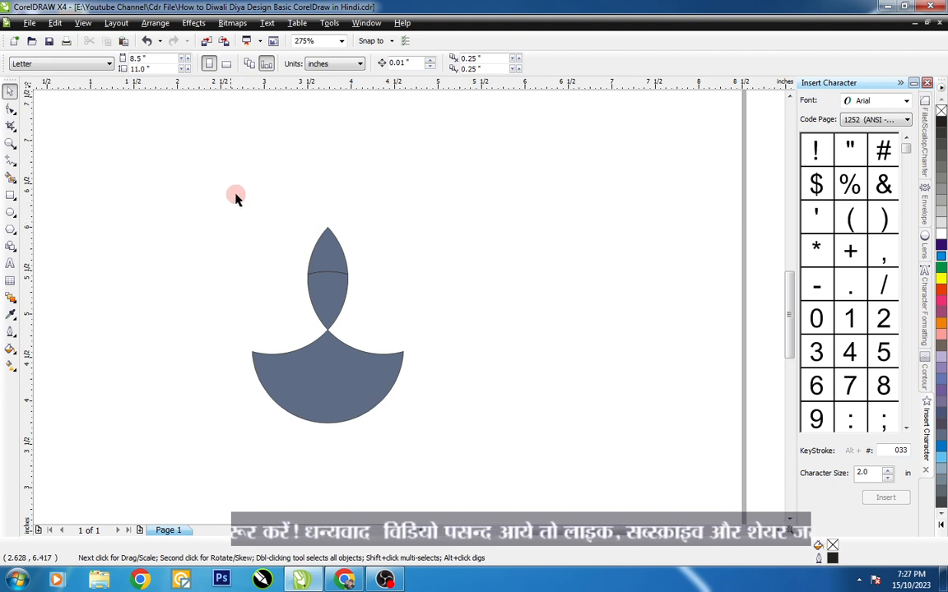
- Weld the two flame pieces above the bowl into a single shape
drag(263, 186, 384, 318)
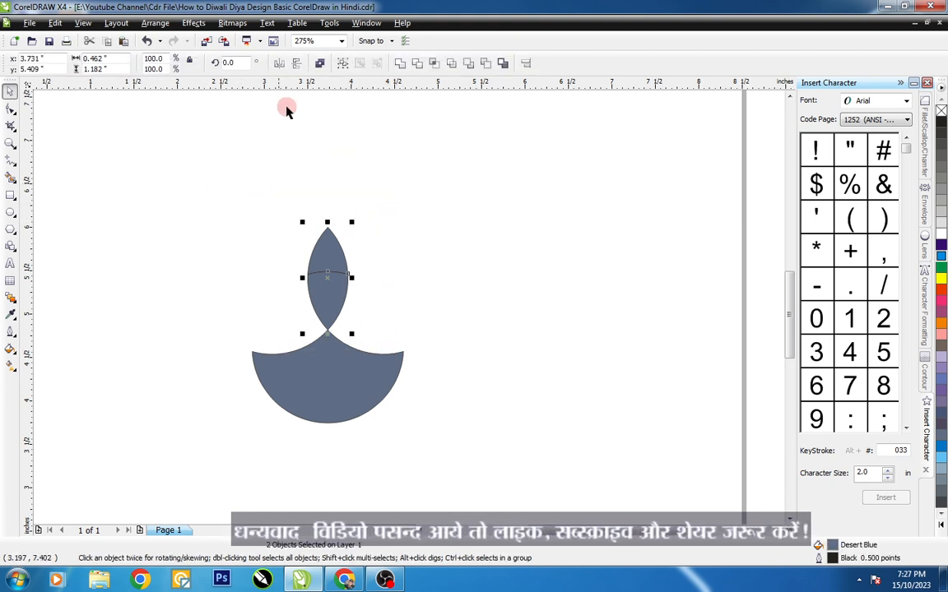
click(400, 63)
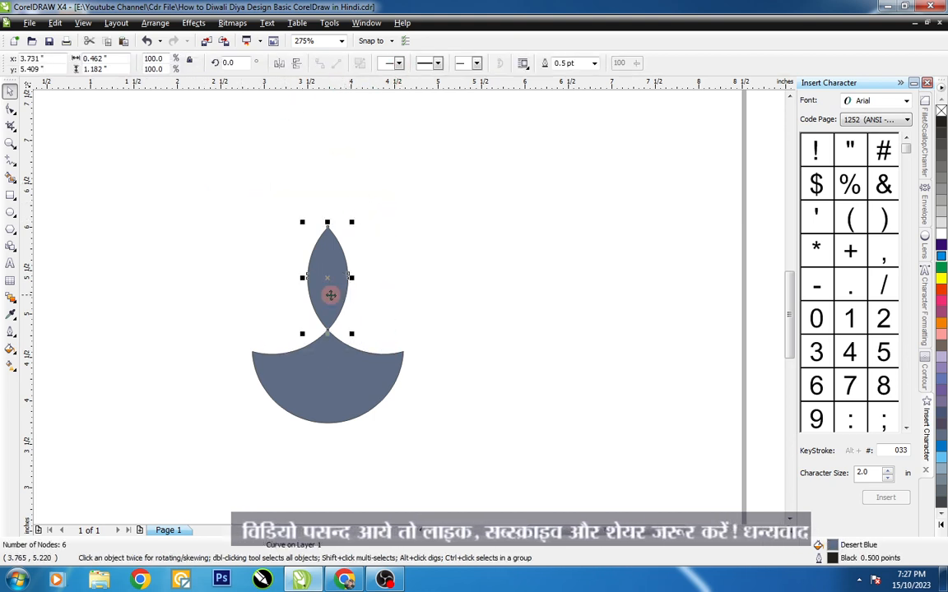
drag(330, 295, 329, 231)
key(ctrl+z)
click(421, 305)
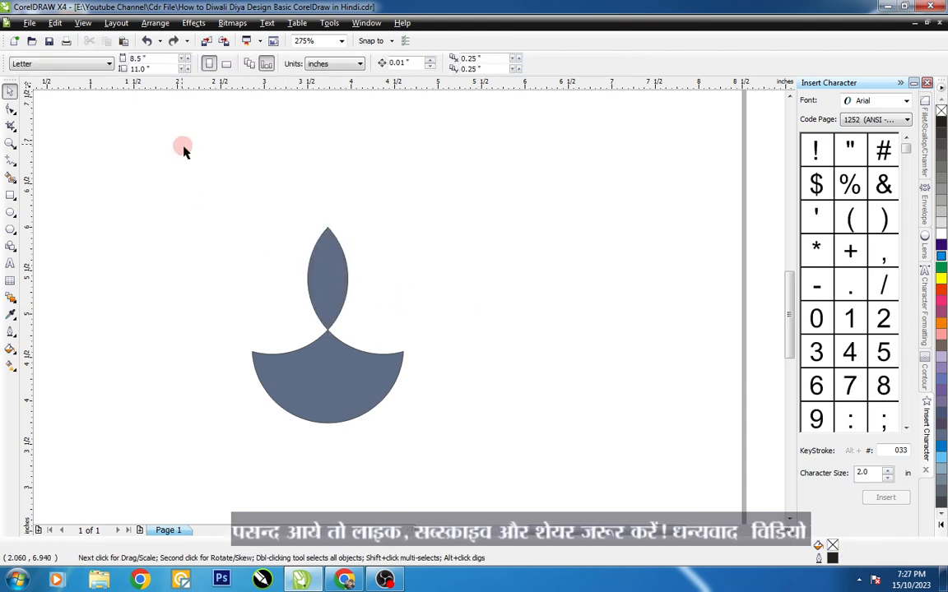
- Try a black fill on the flame and bowl shapes, and undo it
drag(195, 163, 494, 448)
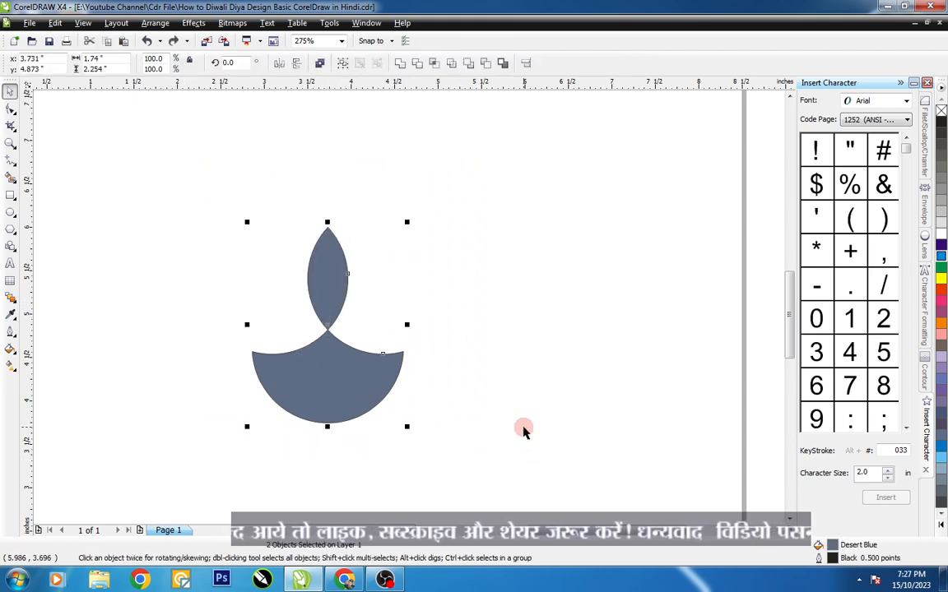
click(941, 121)
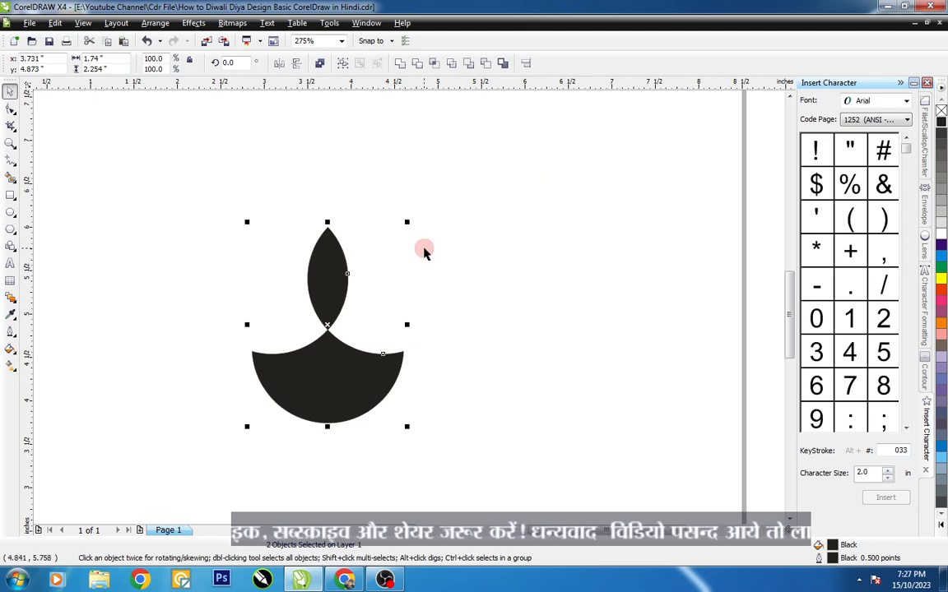
key(ctrl+z)
- Delete the flame shape above the bowl
key(z)
drag(176, 194, 571, 472)
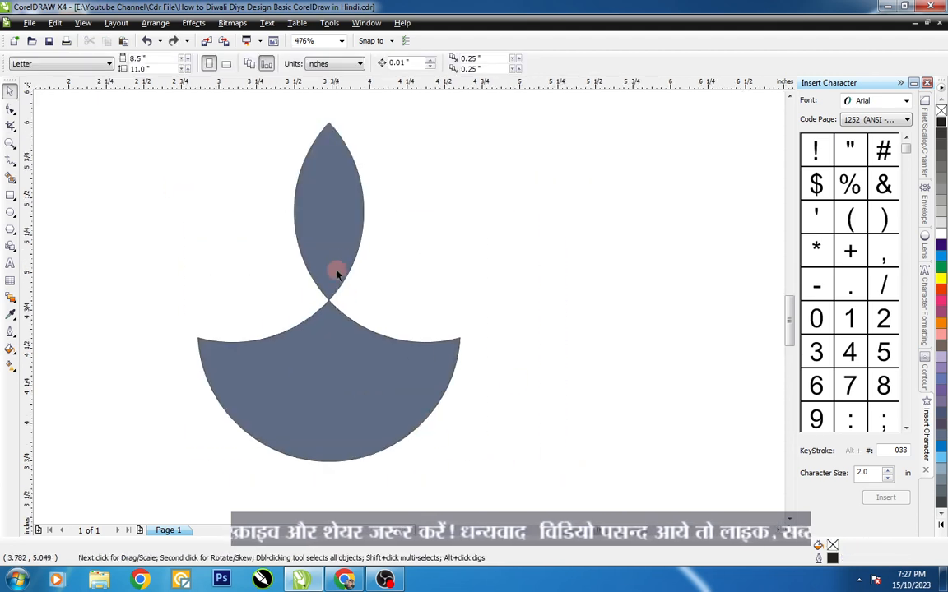
click(340, 268)
key(Delete)
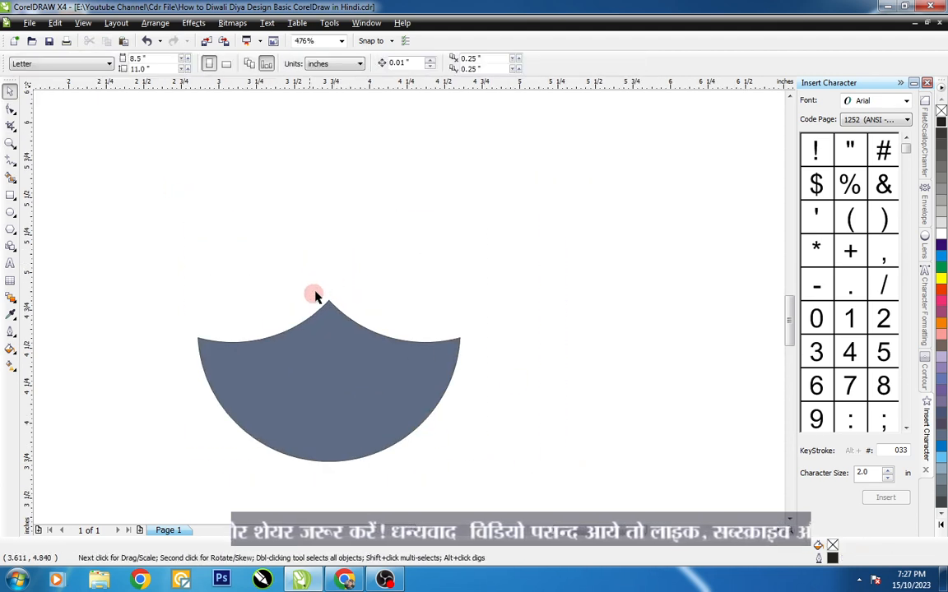
- Stack two copies of the bowl shape straight below the original, the lowest about 0.19 in down
key(z)
drag(170, 269, 498, 487)
click(423, 308)
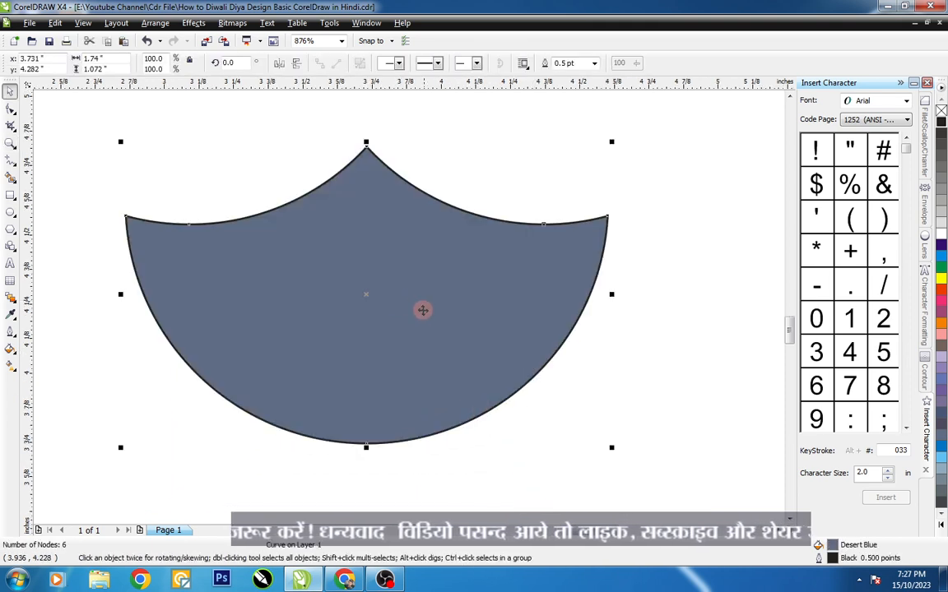
drag(383, 233, 389, 250)
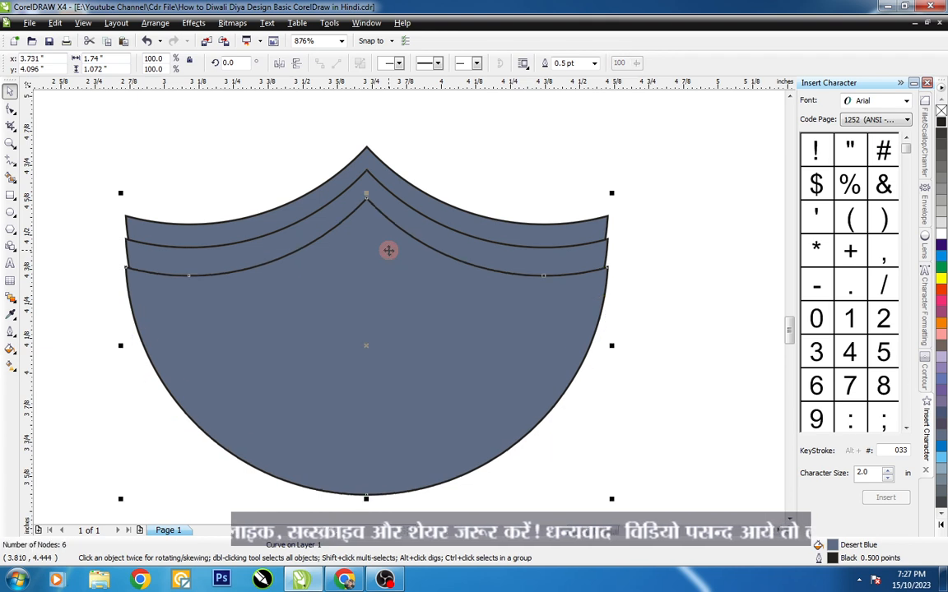
- Try nudging the peak node of the lowest bowl copy down 0.01 in, and undo it
key(F10)
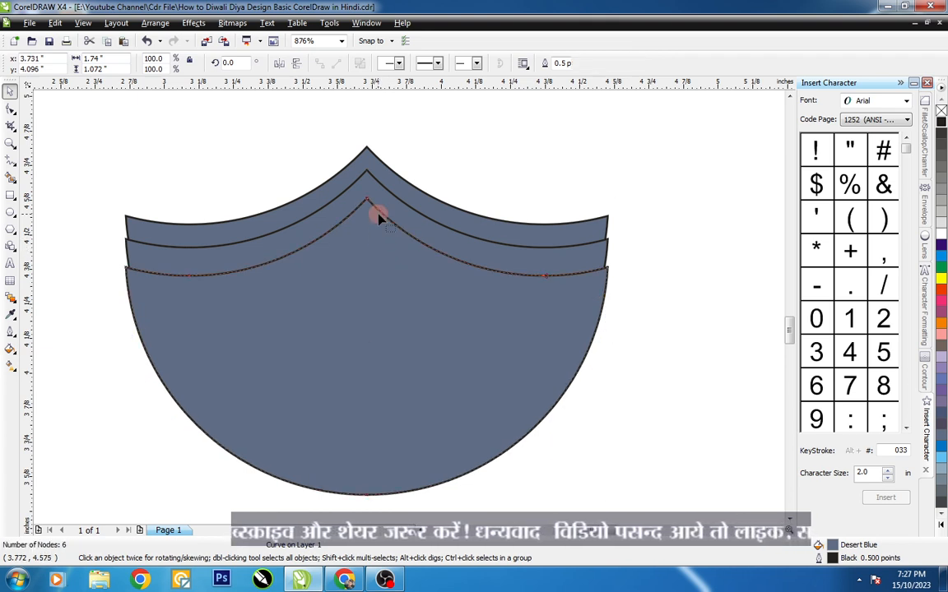
click(367, 198)
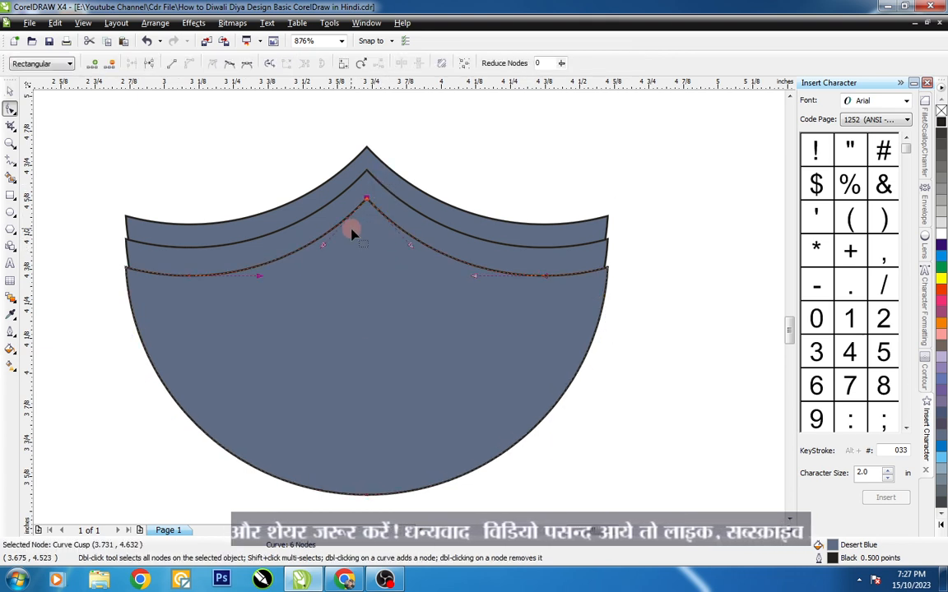
key(Down)
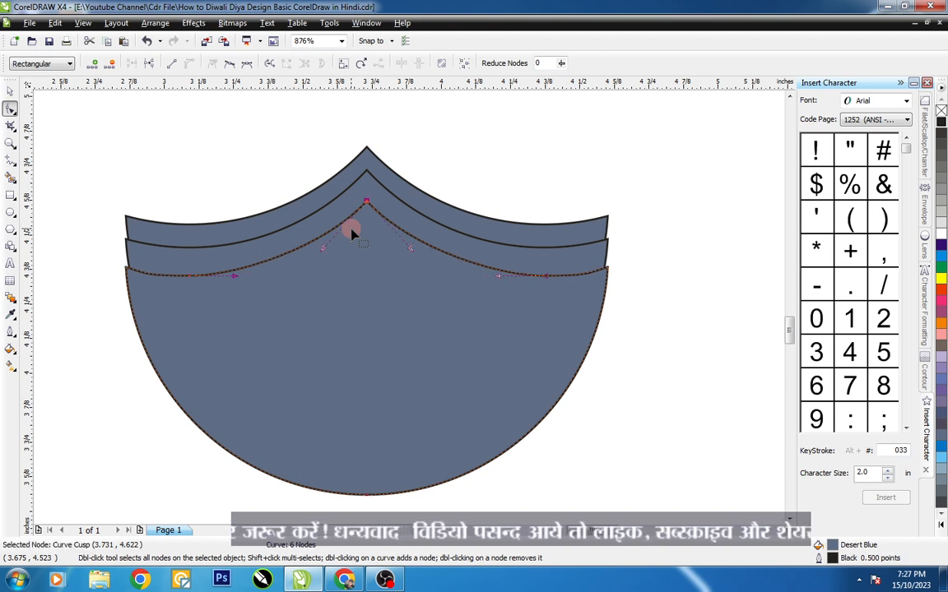
key(ctrl+z)
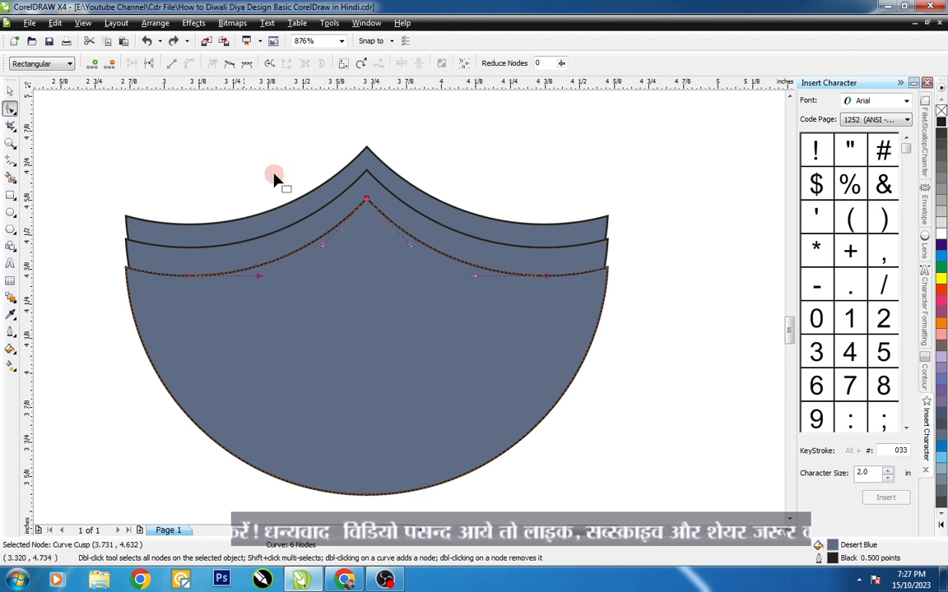
- Convert all nodes of the lowest bowl copy to cusps and lower its peak node by 0.02 in
key(ctrl+a)
click(213, 63)
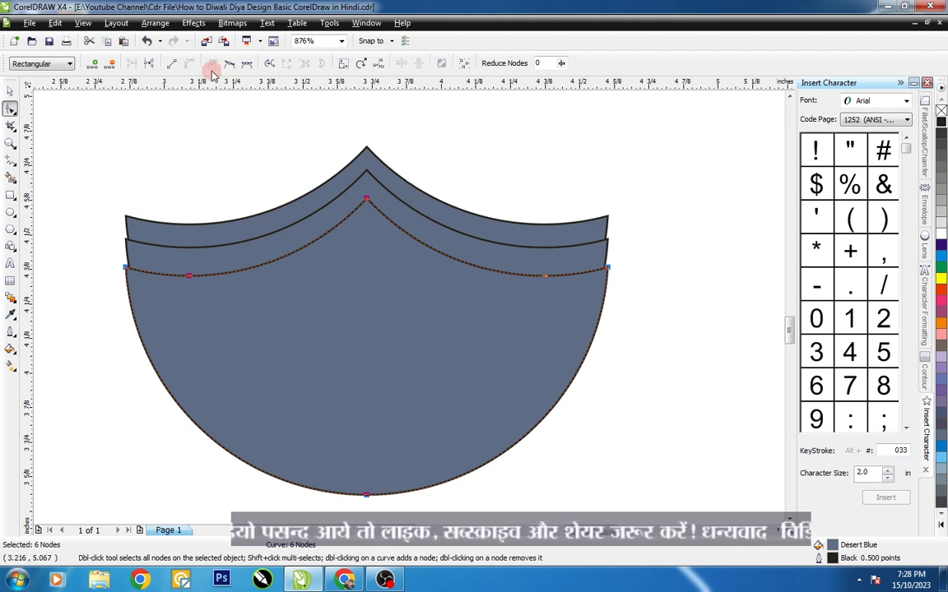
click(363, 198)
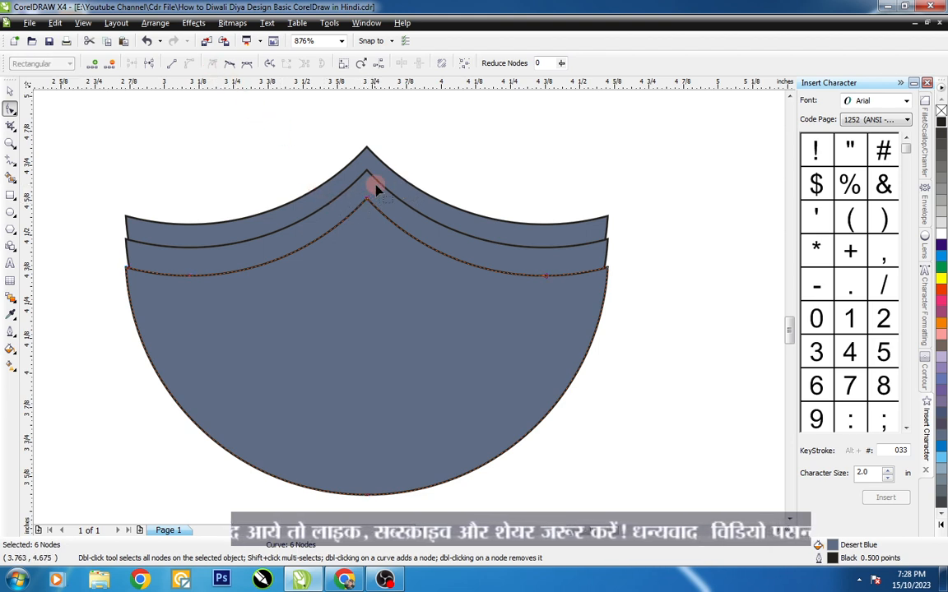
key(Down)
key(Down)
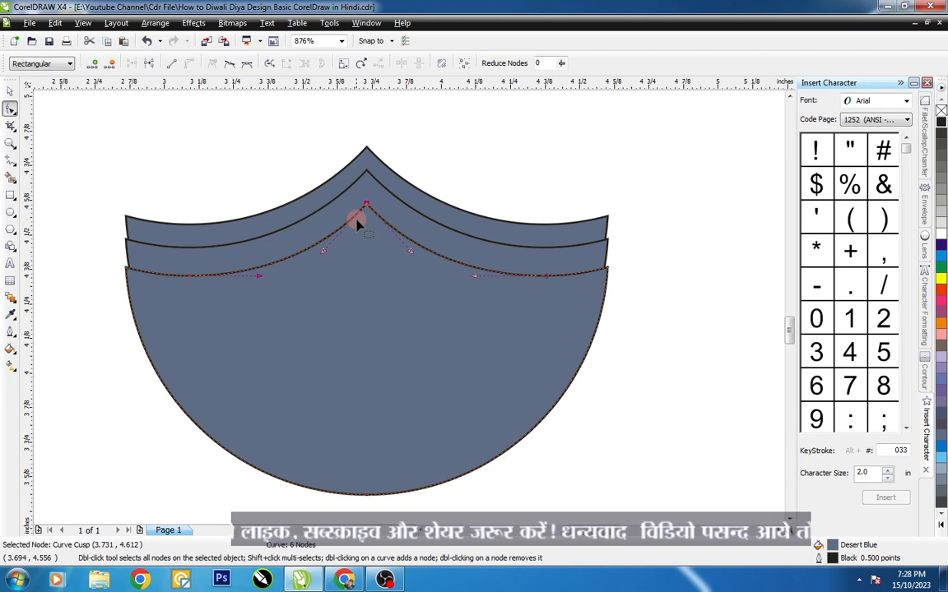
key(space)
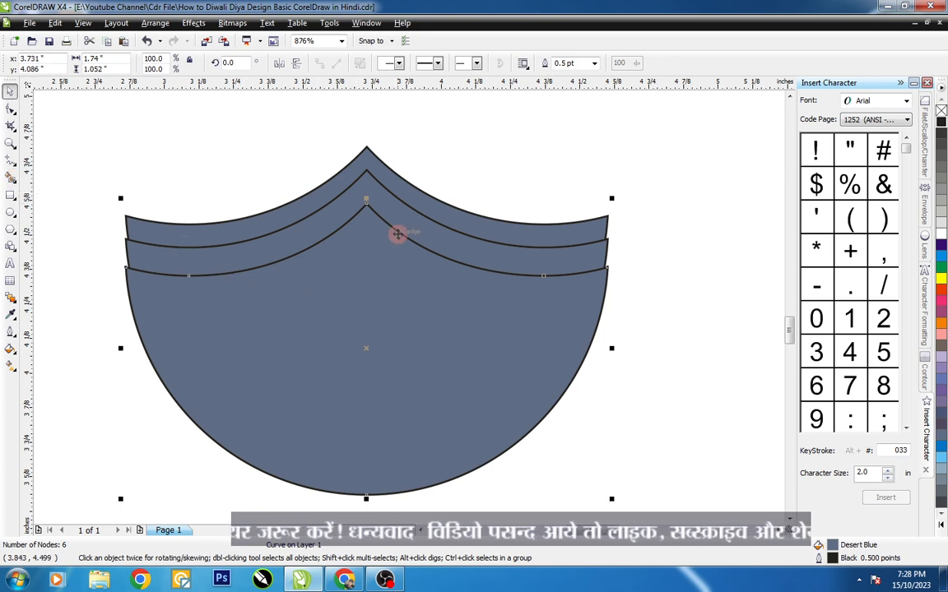
- Subtract the lowest bowl copy from the middle copy to leave a curved band across the bowl
shift+click(369, 177)
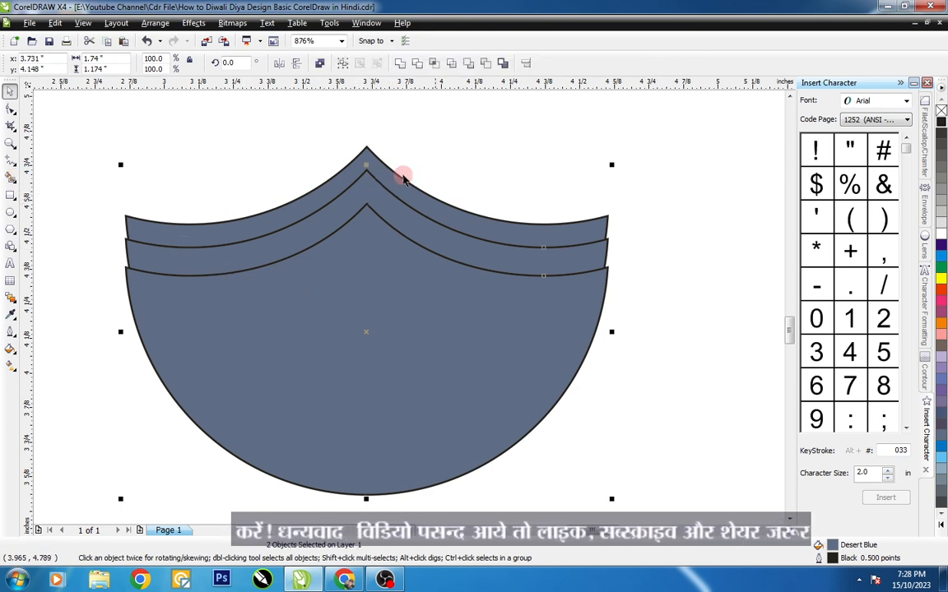
click(487, 64)
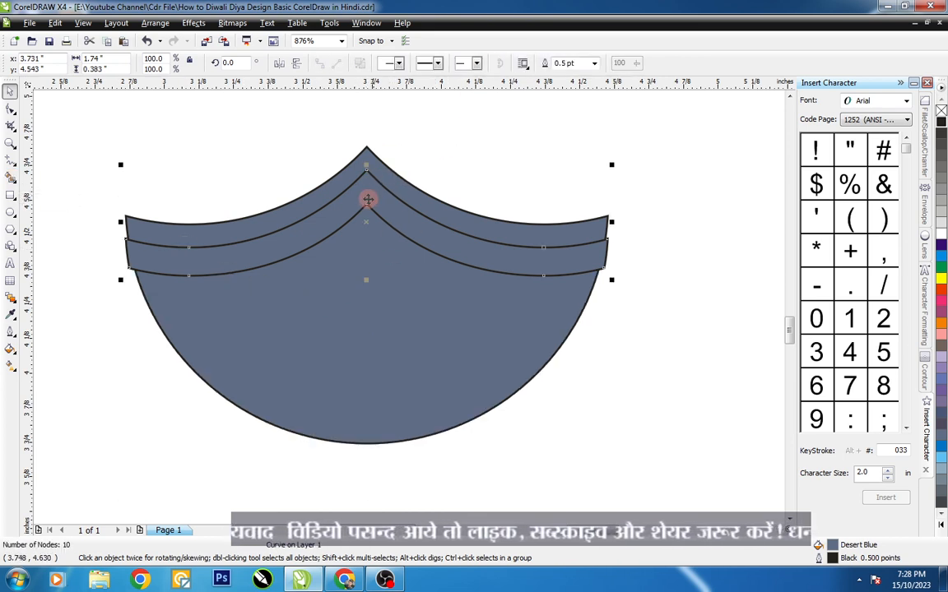
- Intersect the curved band with the main bowl and delete the original band that overhangs the bowl's sides
click(374, 224)
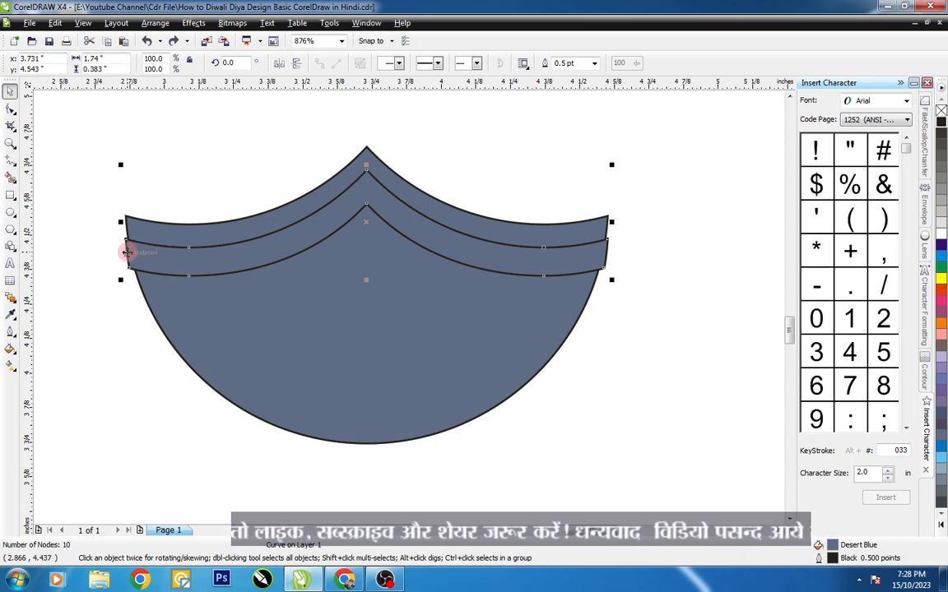
shift+click(313, 300)
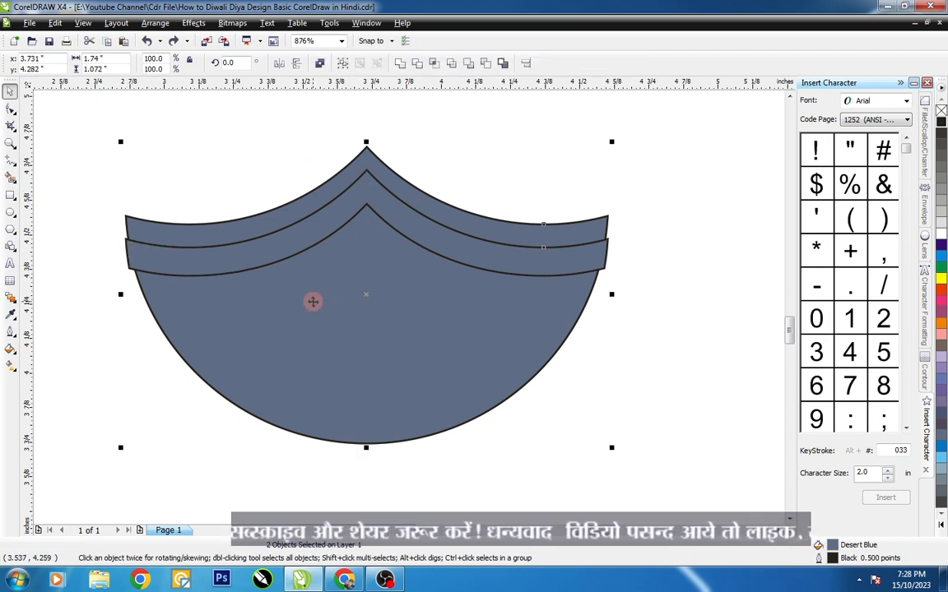
click(435, 64)
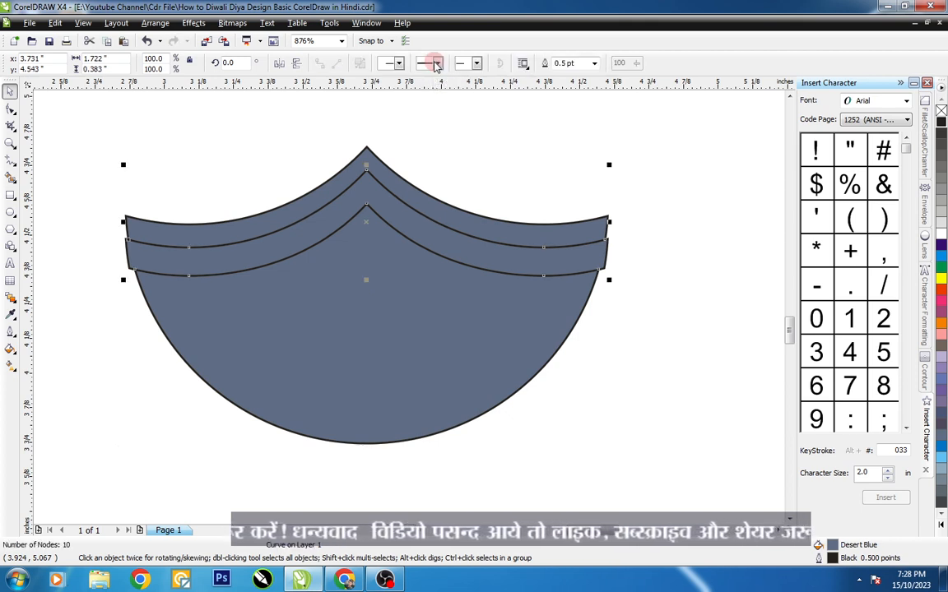
click(612, 260)
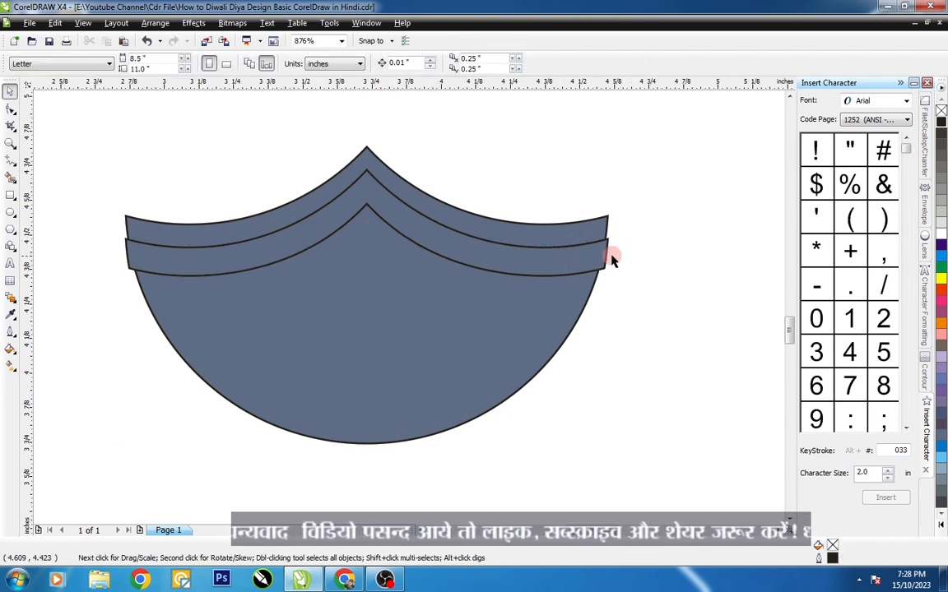
click(604, 255)
click(612, 253)
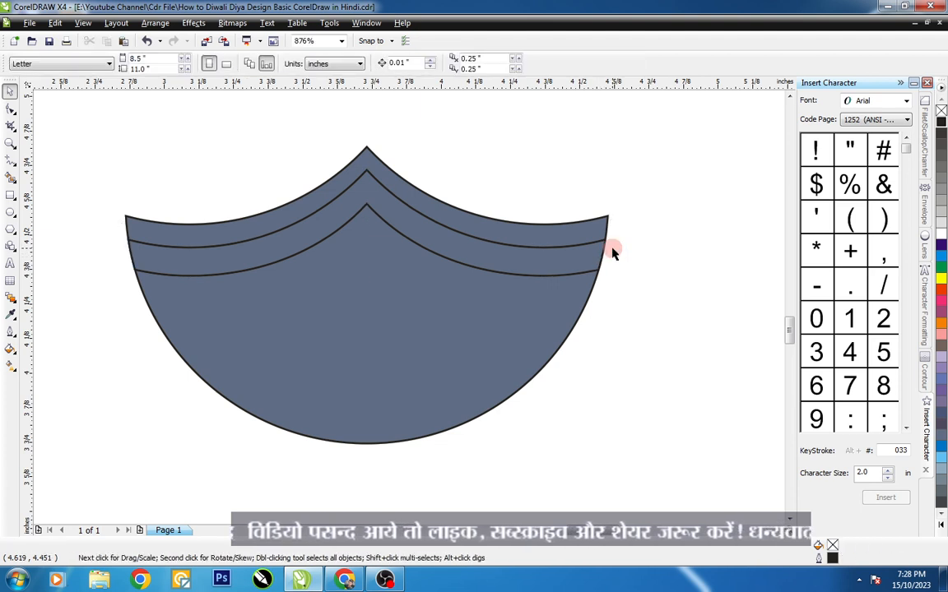
click(410, 232)
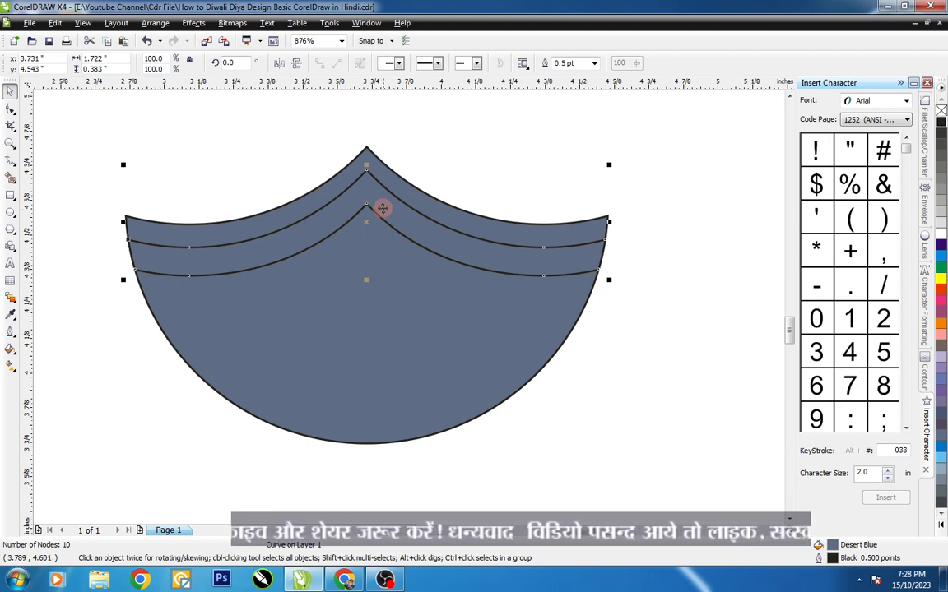
drag(382, 208, 384, 245)
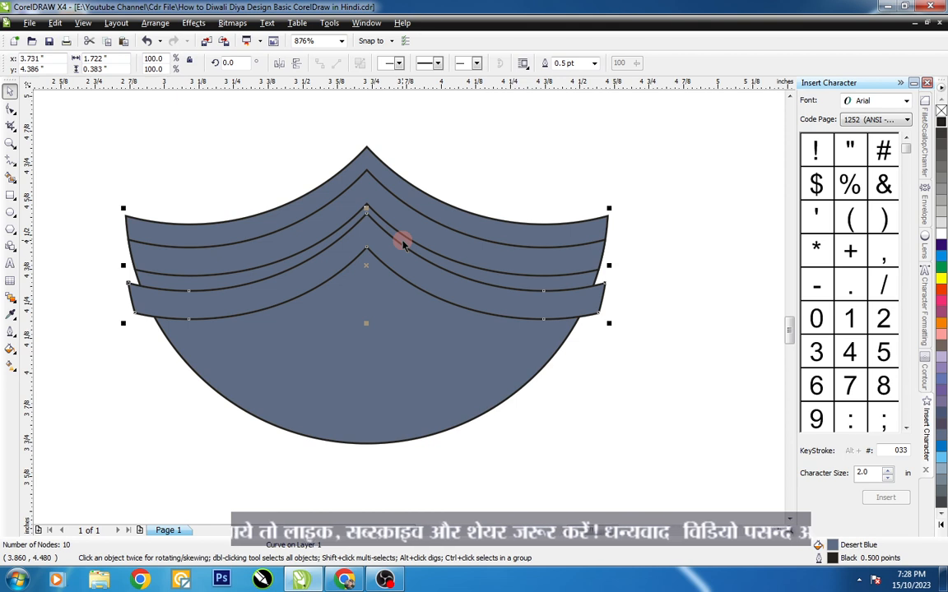
key(Delete)
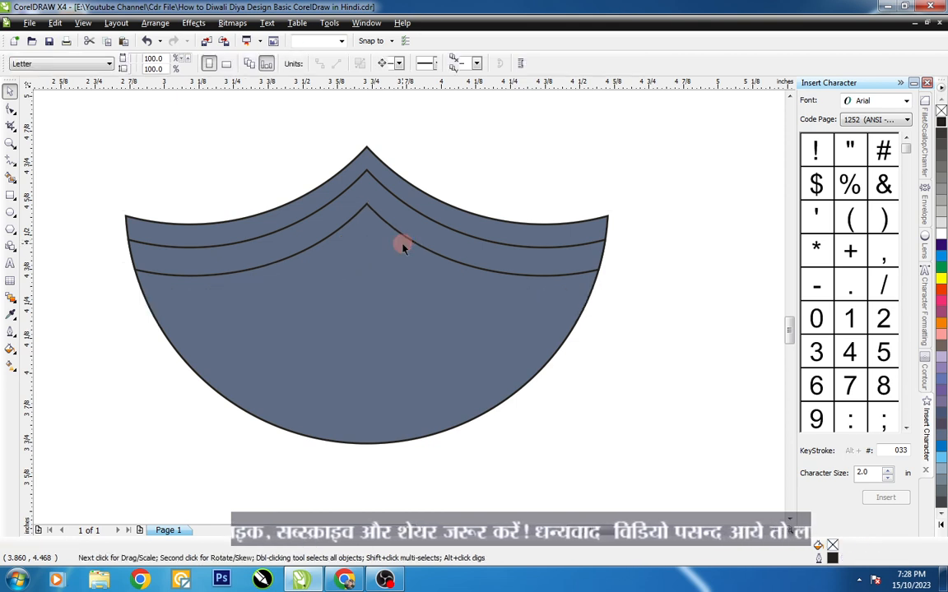
- Smart-fill a second band below the first using a bowl copy placed about 0.35 in lower as its boundary, and delete the copy
click(374, 170)
drag(374, 170, 387, 261)
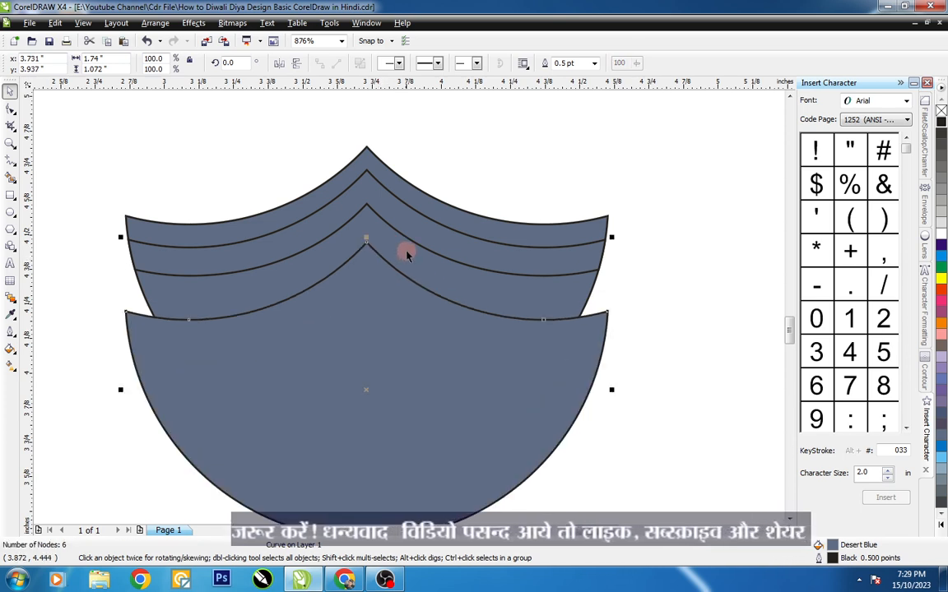
click(11, 175)
click(192, 287)
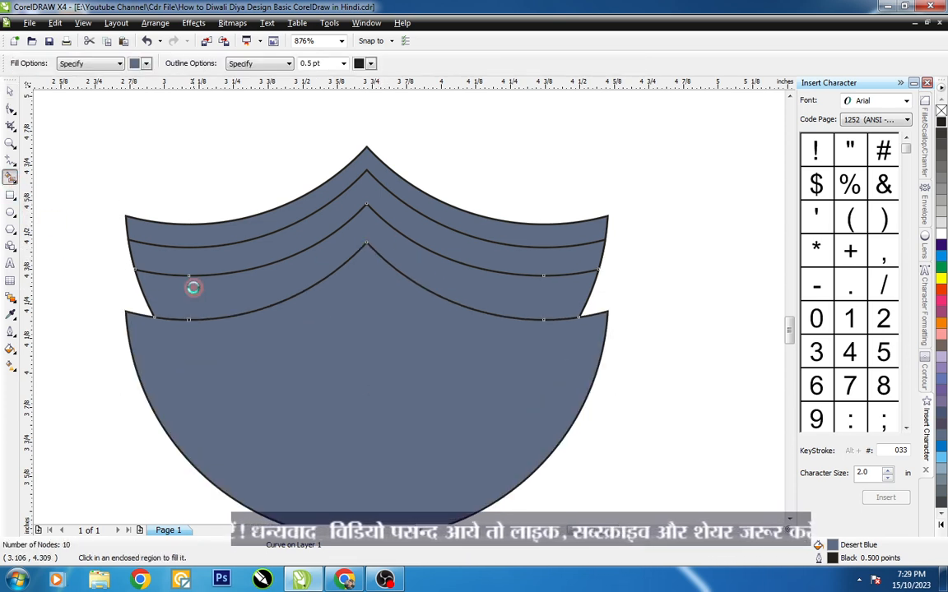
key(space)
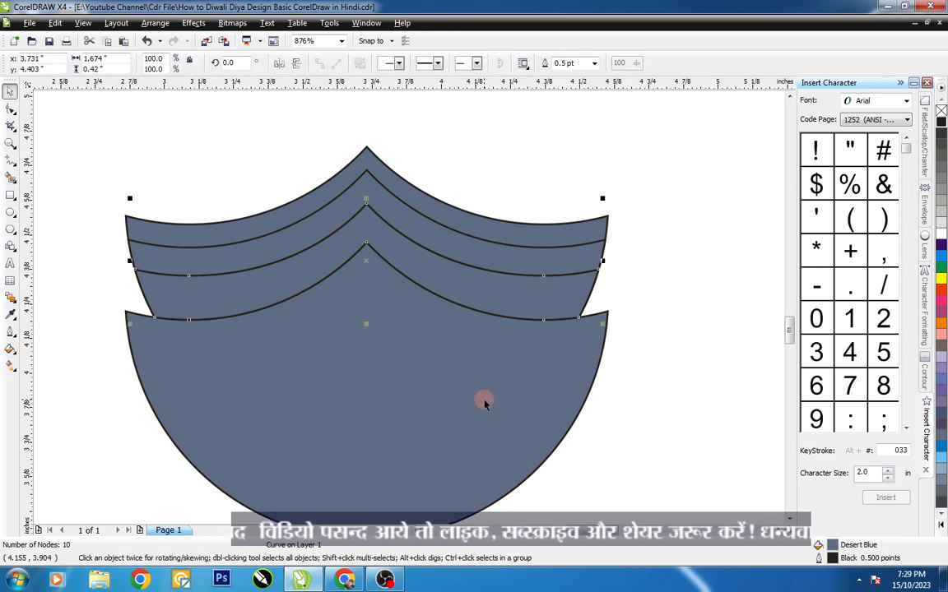
key(Delete)
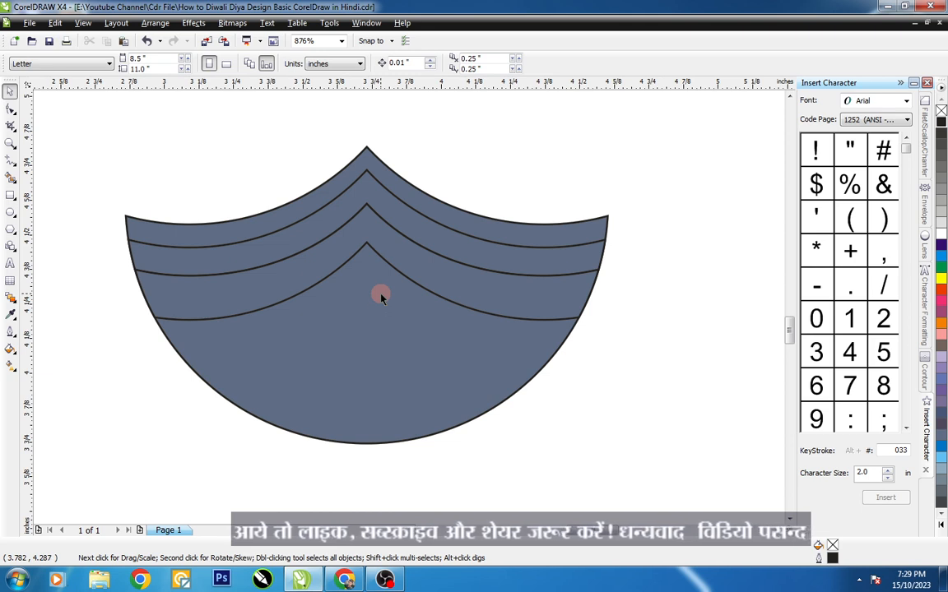
- Draw an unfilled ellipse about 1.84 by 0.75 in over the bowl, touching its peak and passing through both upper corners
key(F7)
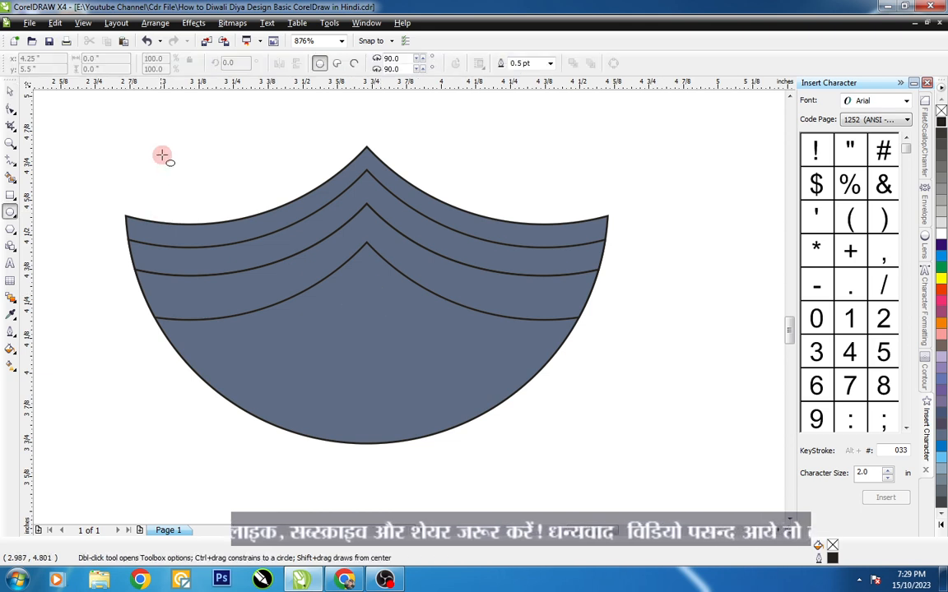
drag(137, 99, 606, 353)
key(space)
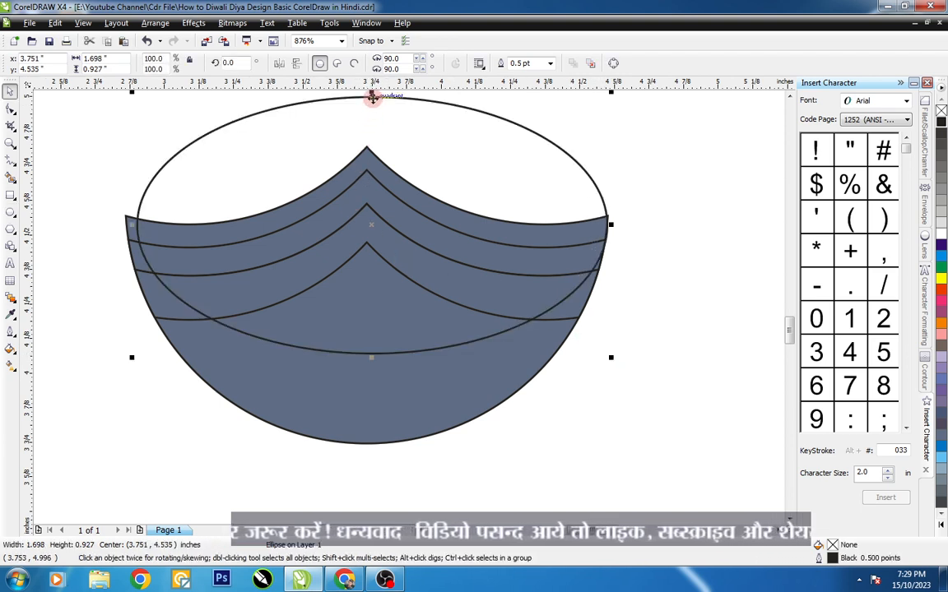
drag(371, 93, 371, 145)
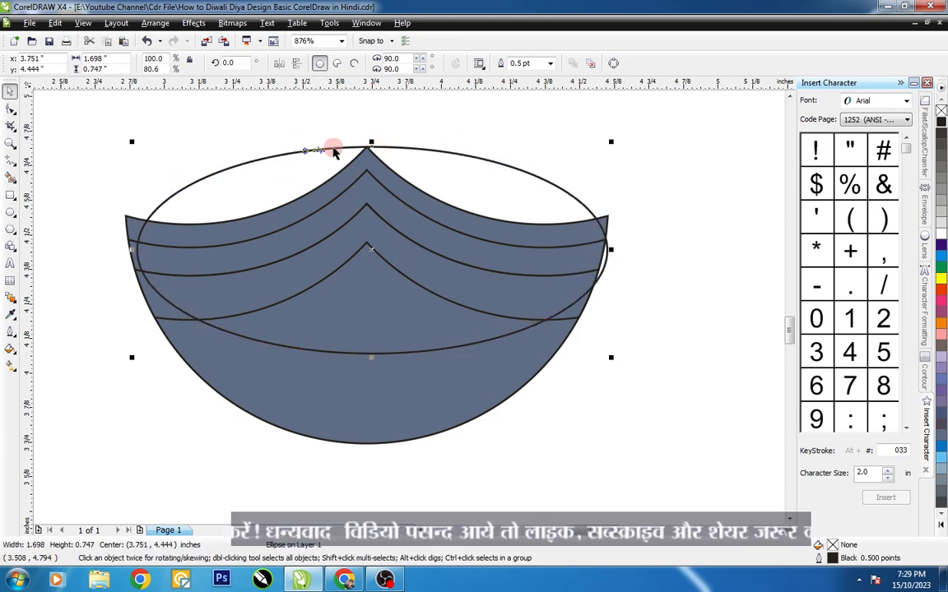
drag(132, 249, 105, 256)
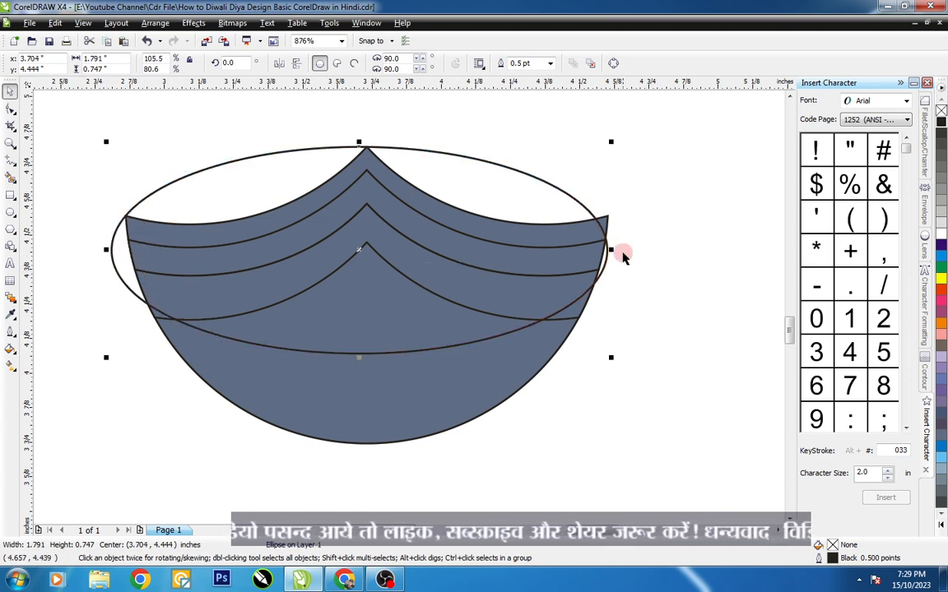
drag(610, 249, 620, 250)
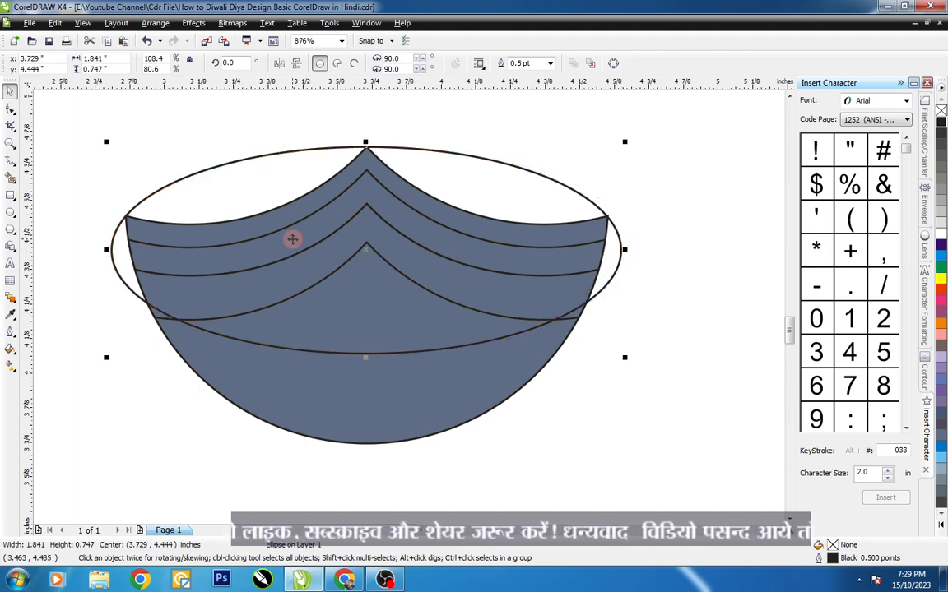
- Smart-fill the two areas between the ellipse and the bowl's upper edge, and delete the ellipse
click(10, 175)
click(254, 195)
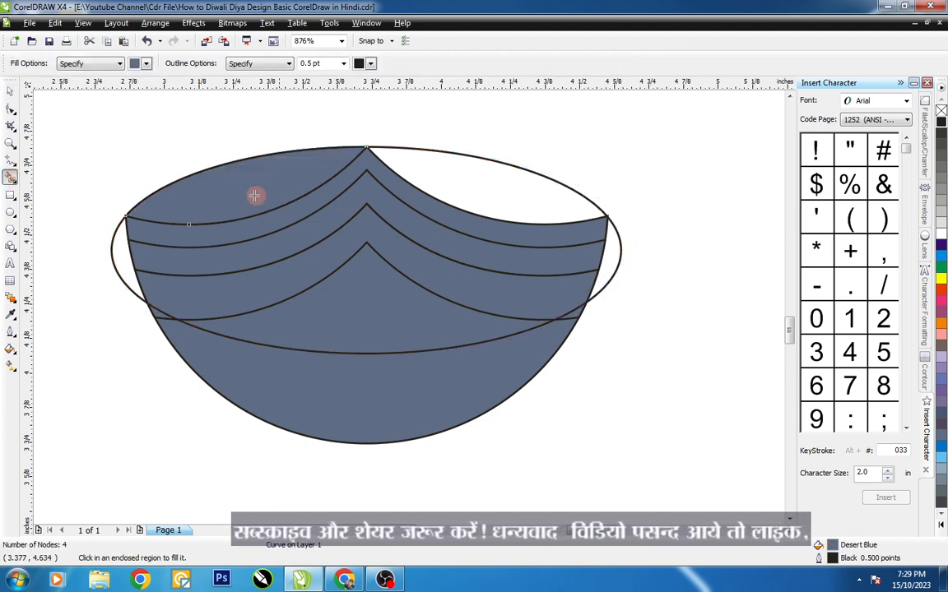
click(482, 193)
key(space)
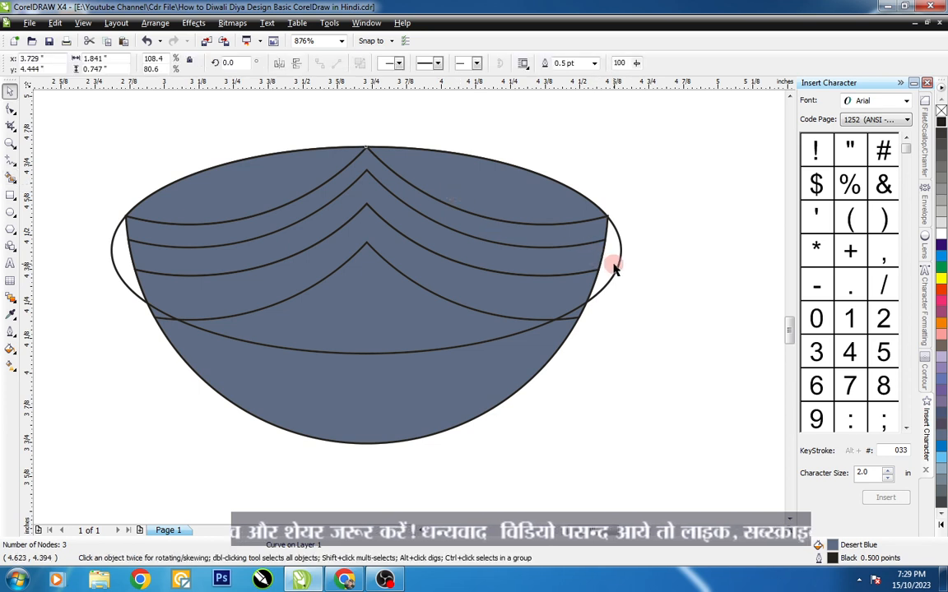
click(614, 264)
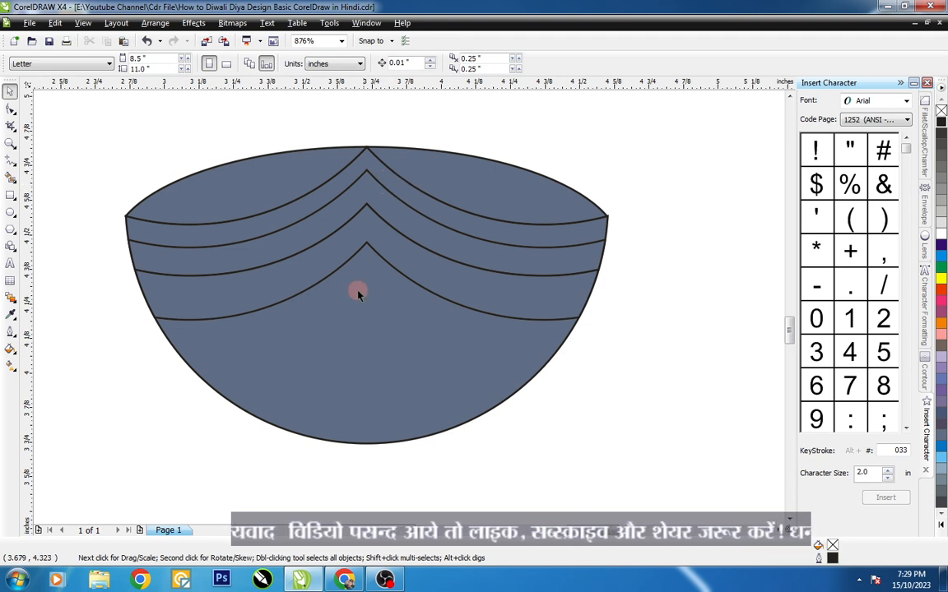
- Fill the bowl and both inner rim areas with dark red C:36 M:100 Y:96 K:2
click(375, 344)
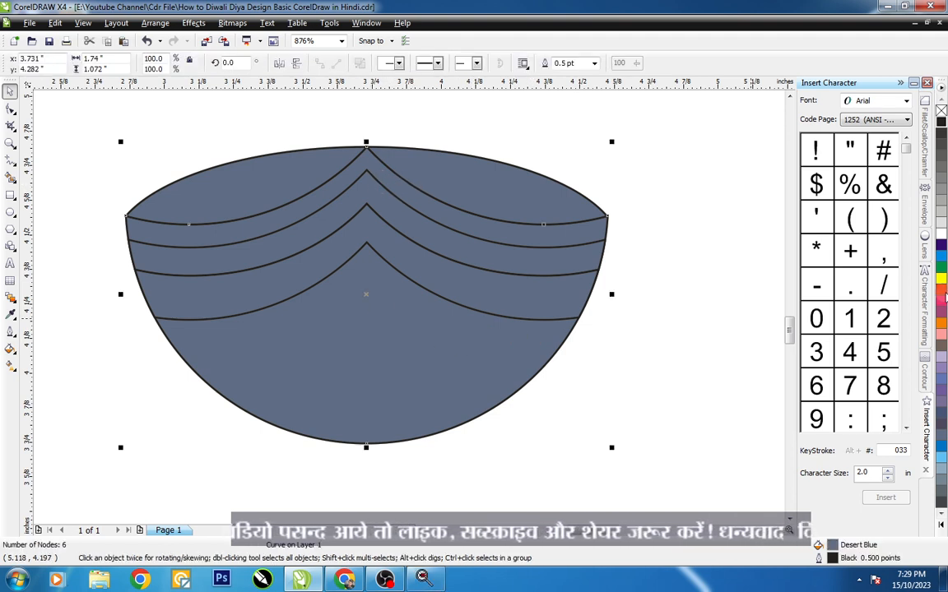
click(942, 293)
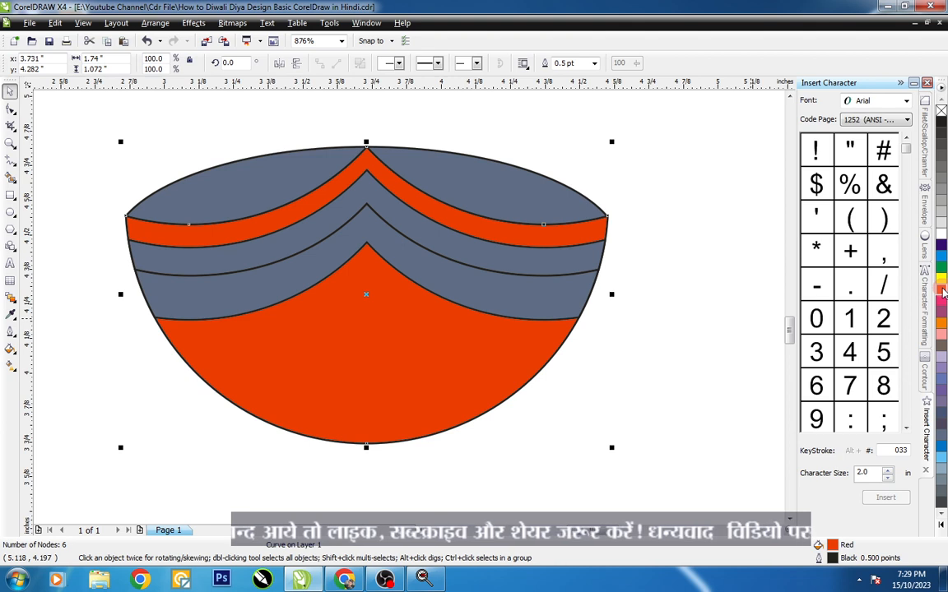
drag(944, 293, 833, 292)
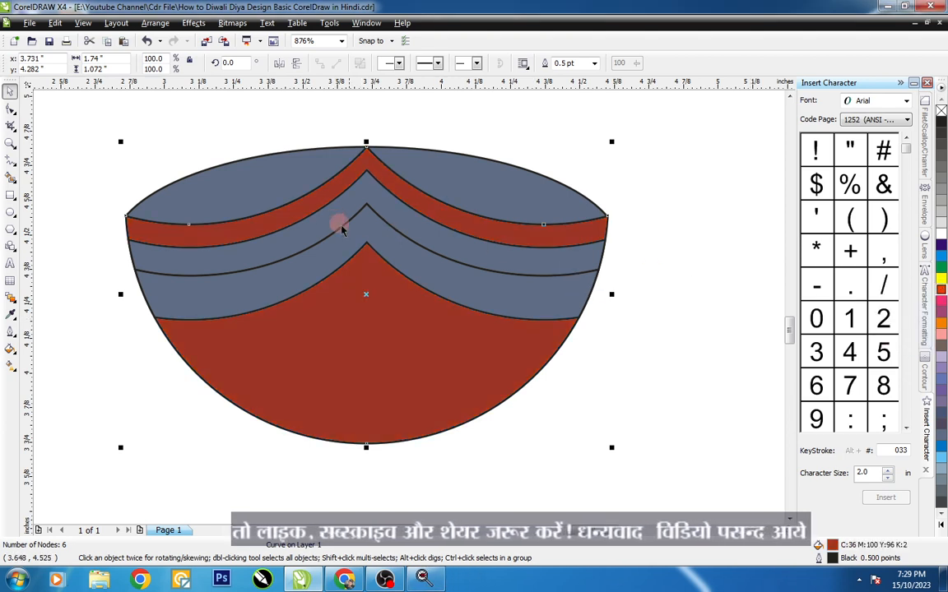
click(241, 185)
key(ctrl+r)
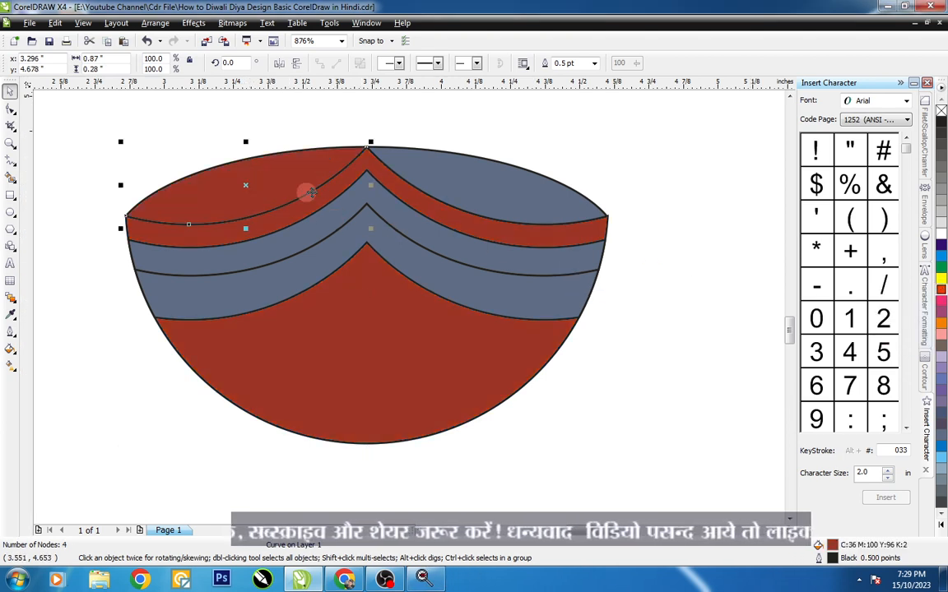
click(474, 181)
key(ctrl+r)
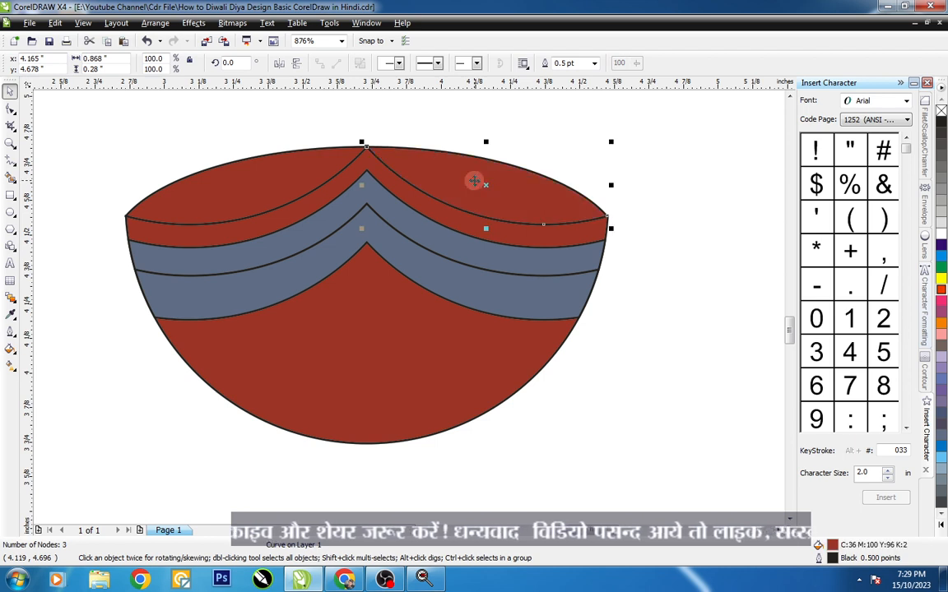
- Give the bowl body a radial fill from orange at the centre to dark red, and remove its outline
click(393, 331)
key(g)
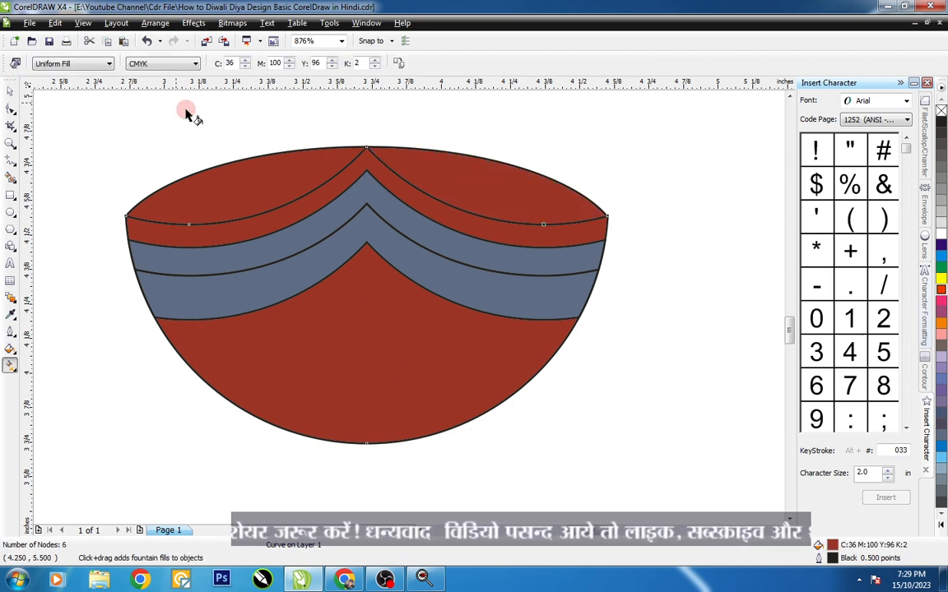
click(106, 64)
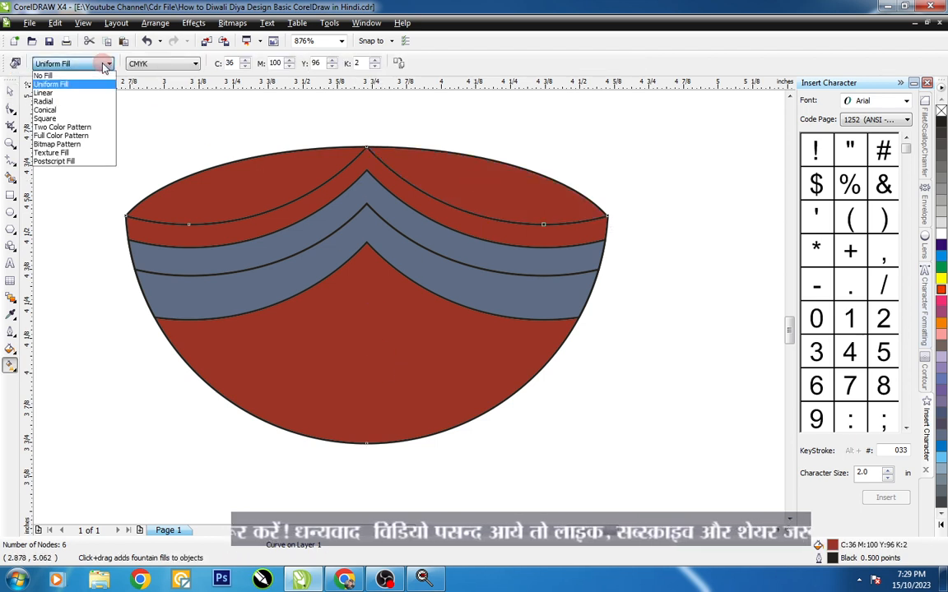
click(82, 102)
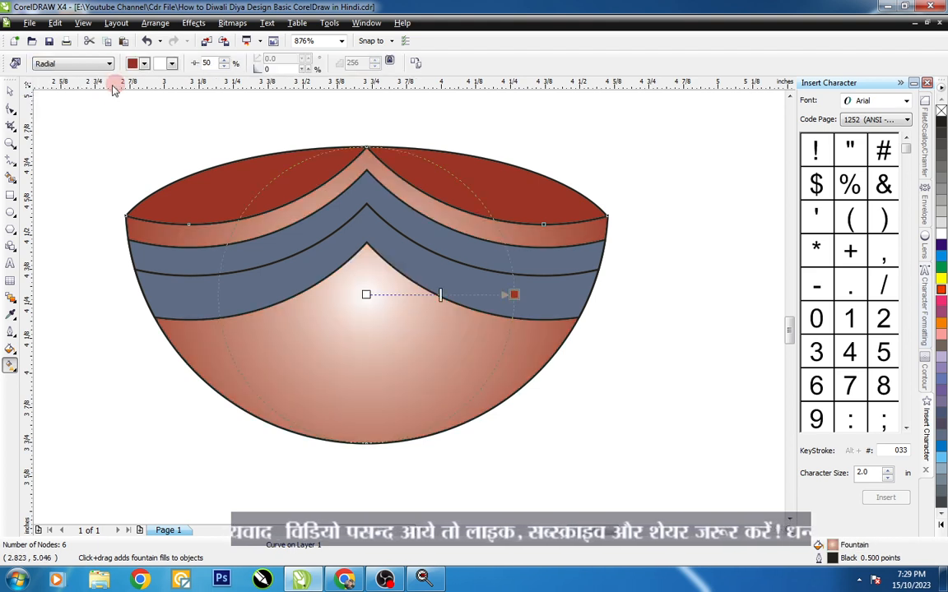
click(174, 65)
click(185, 89)
key(space)
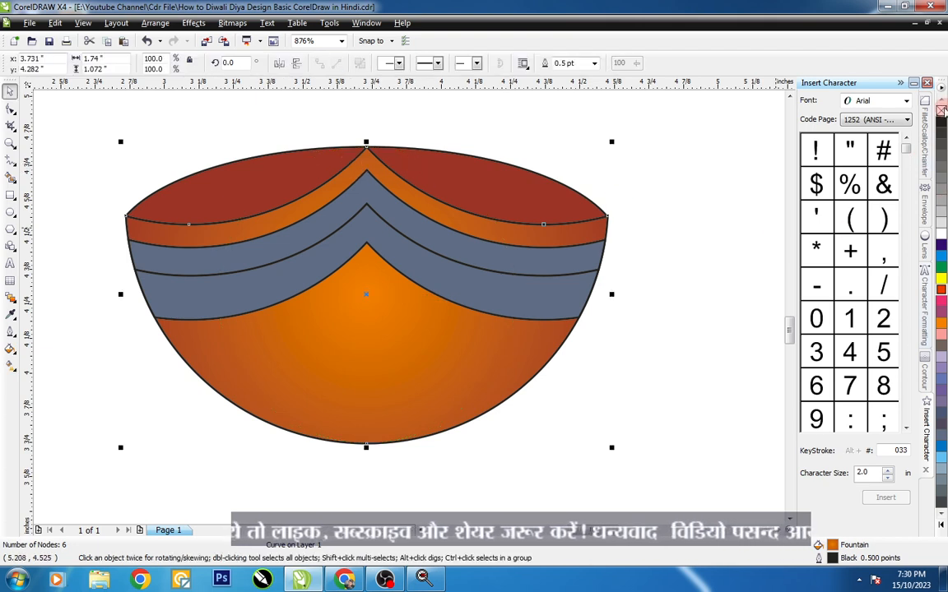
click(632, 150)
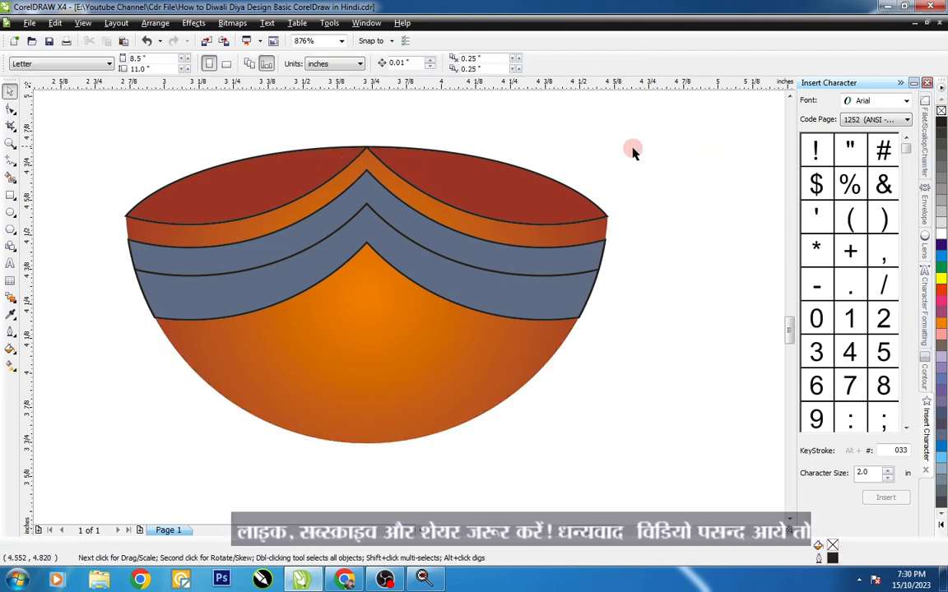
- Fill the bowl's upper band with bright yellow and the lower band with golden yellow
click(398, 203)
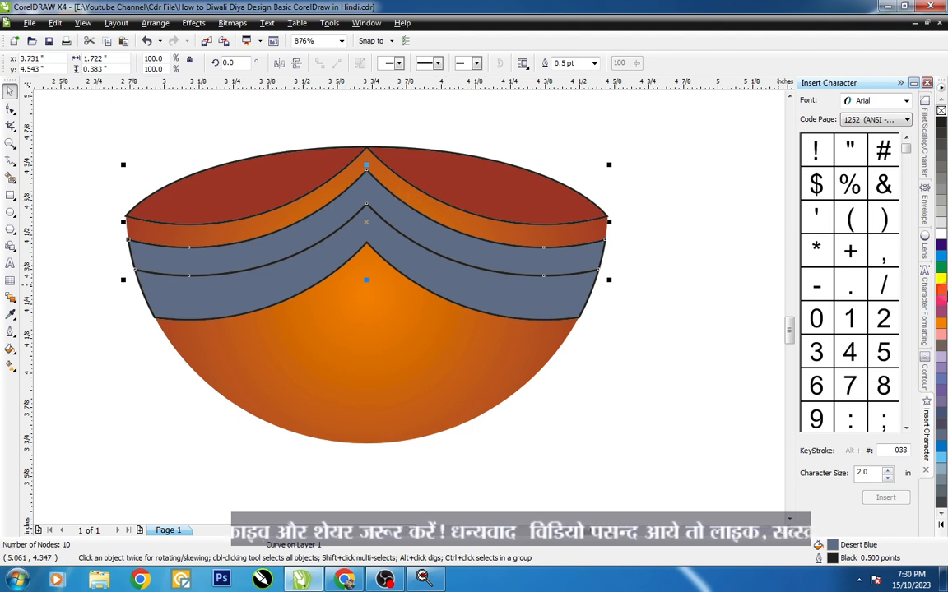
click(943, 279)
click(535, 304)
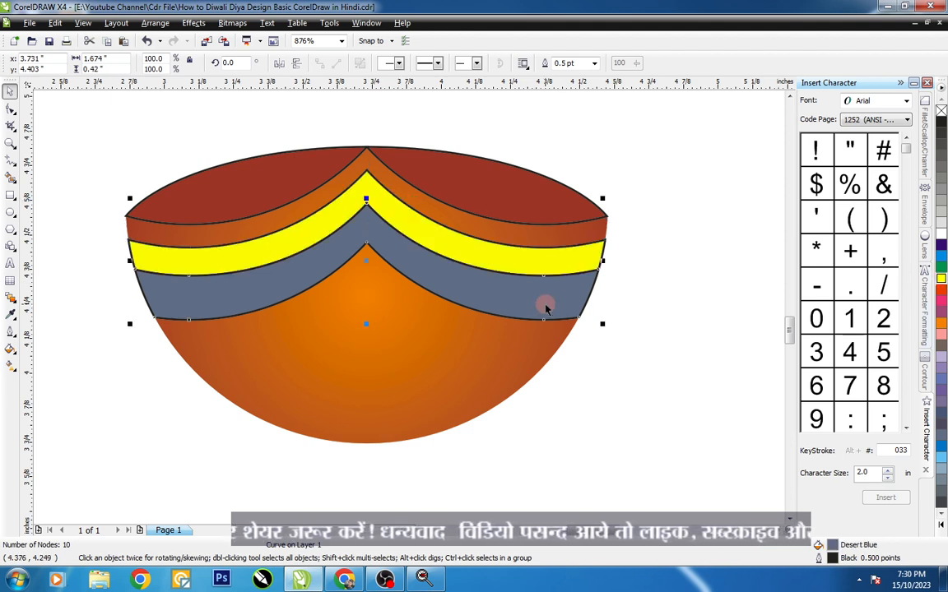
click(942, 527)
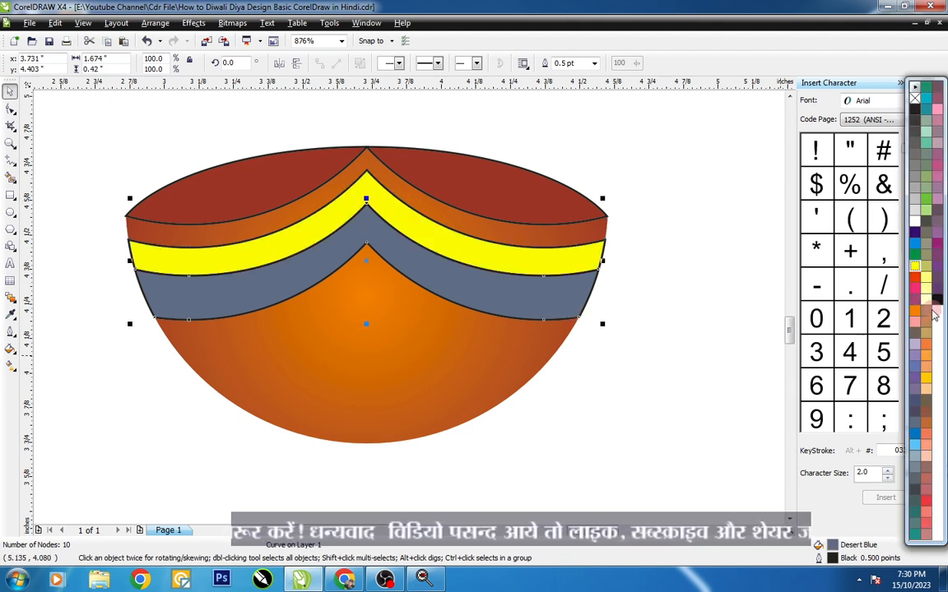
click(924, 384)
- Remove the outlines from both yellow bands and both dark red inner rim areas
shift+click(507, 256)
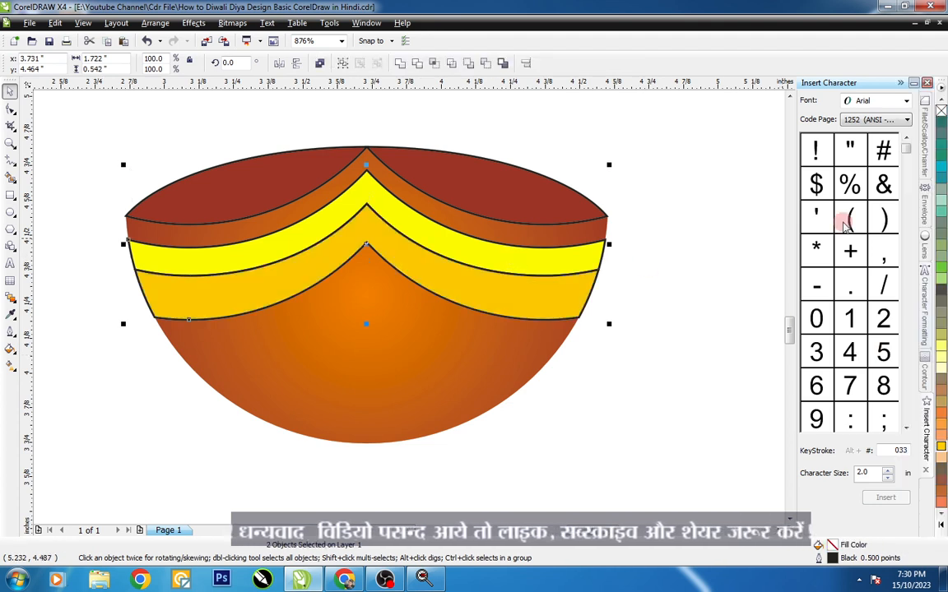
right_click(942, 111)
click(694, 144)
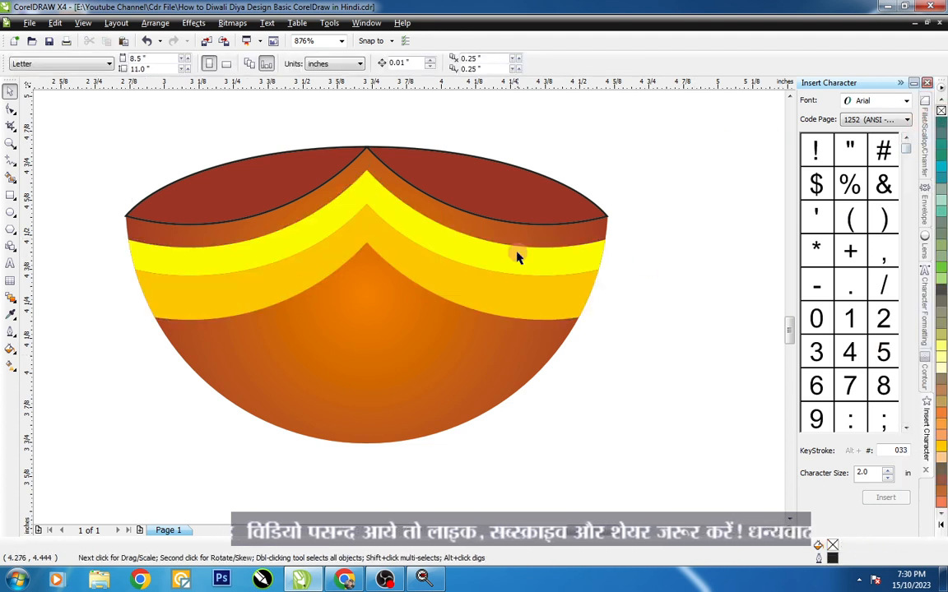
click(531, 207)
shift+click(295, 164)
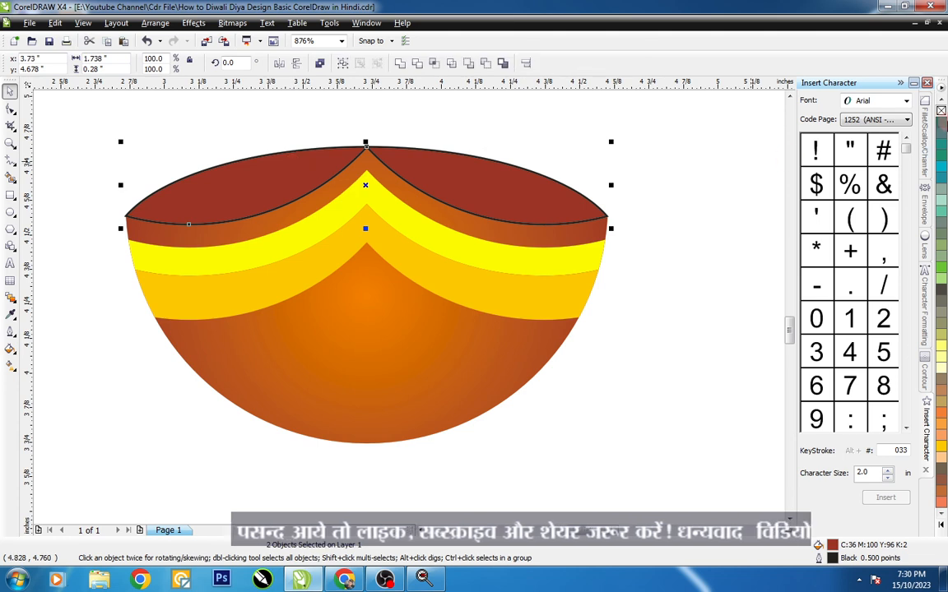
right_click(943, 111)
click(650, 139)
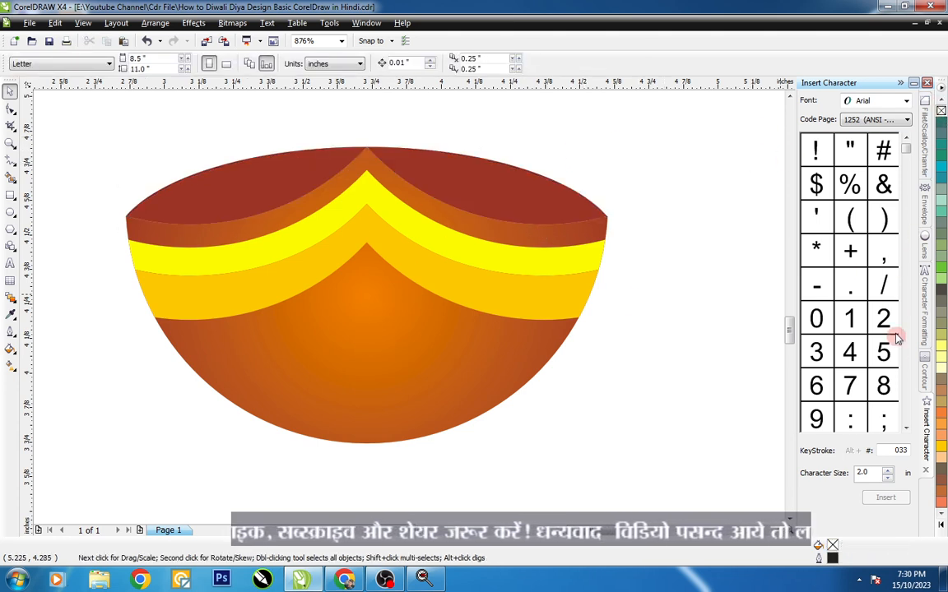
- Insert the single outlined flower with pointed leaves from the Floral Design font's characters over the bowl
click(928, 422)
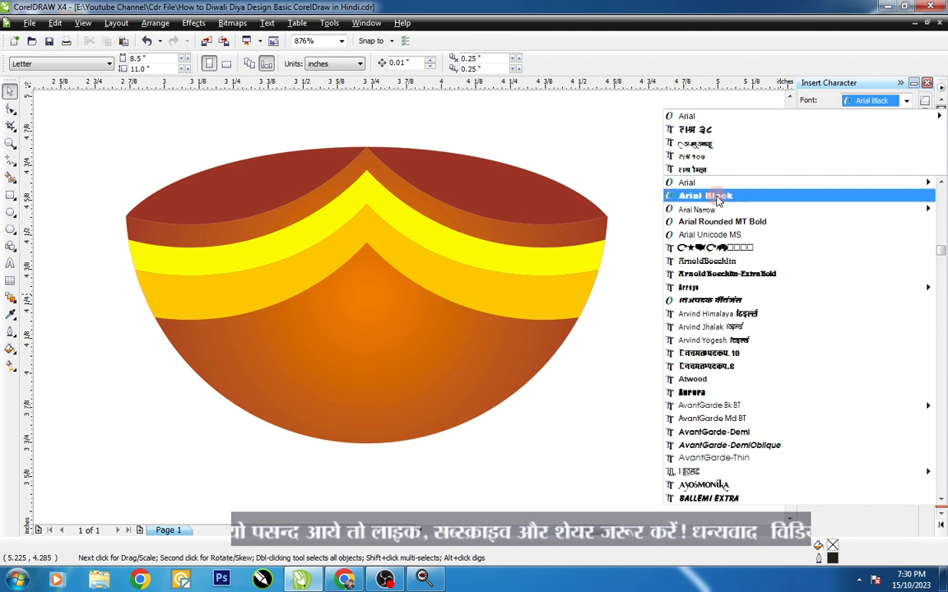
mouse_move(856, 119)
mouse_move(784, 288)
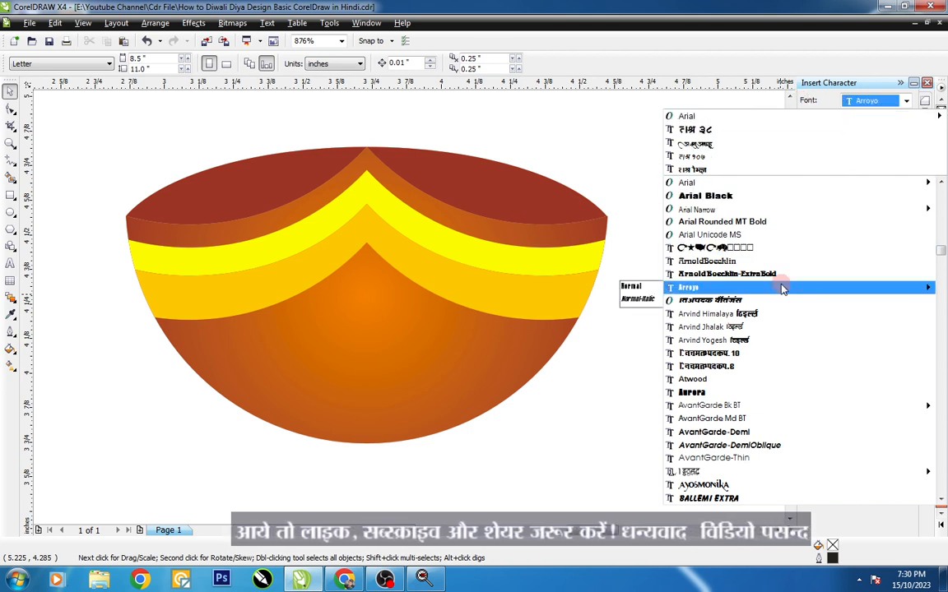
text(F)
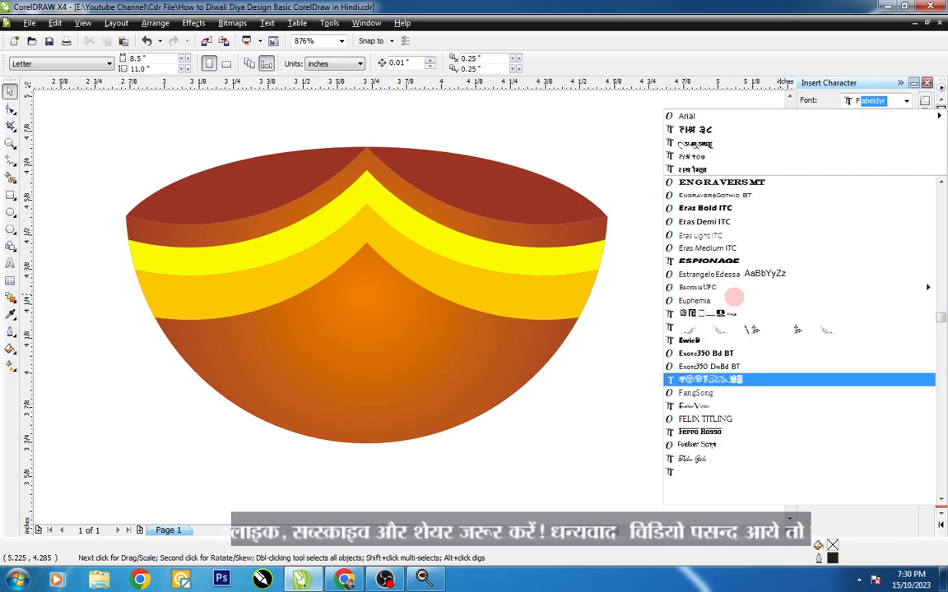
text(loral Design)
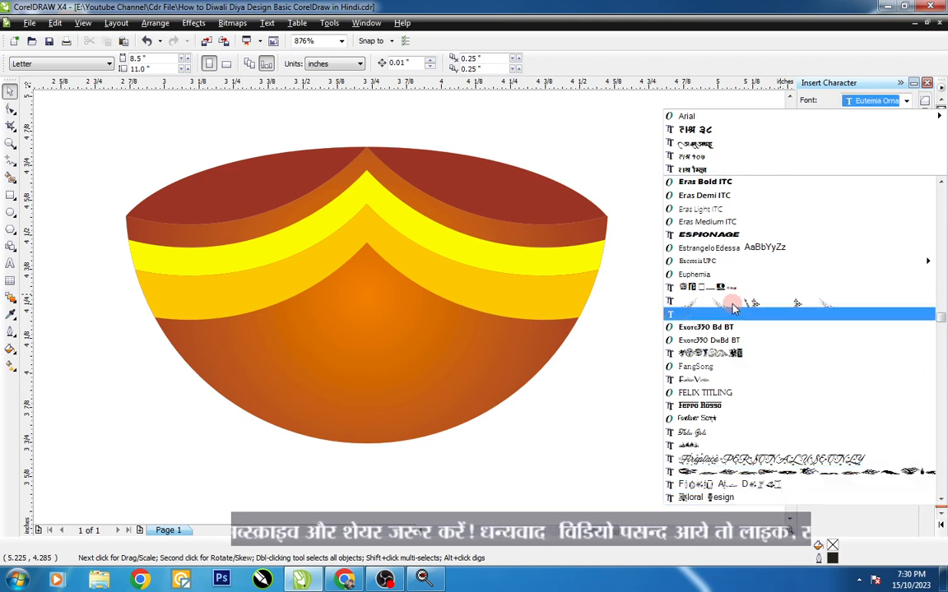
click(733, 499)
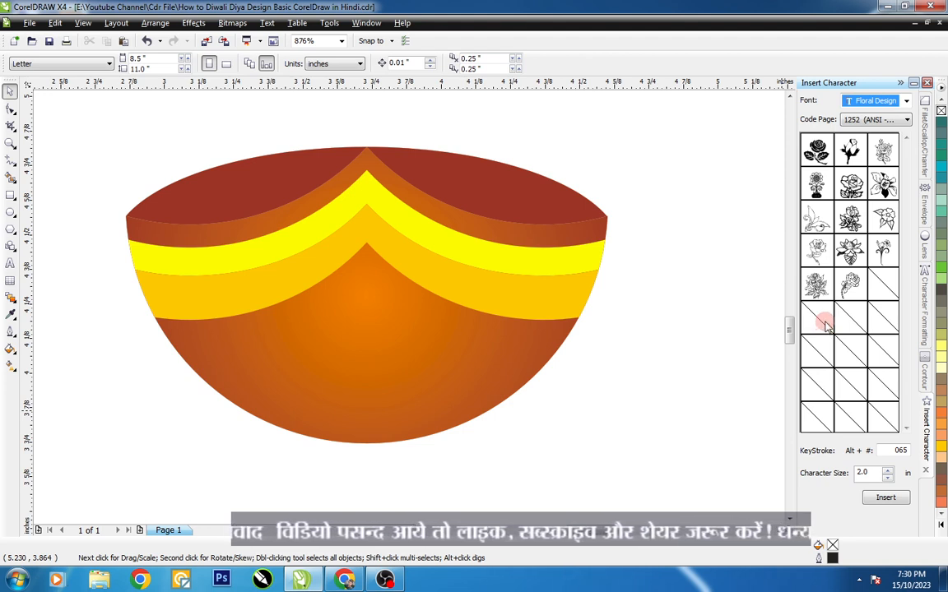
click(883, 217)
drag(658, 286, 514, 283)
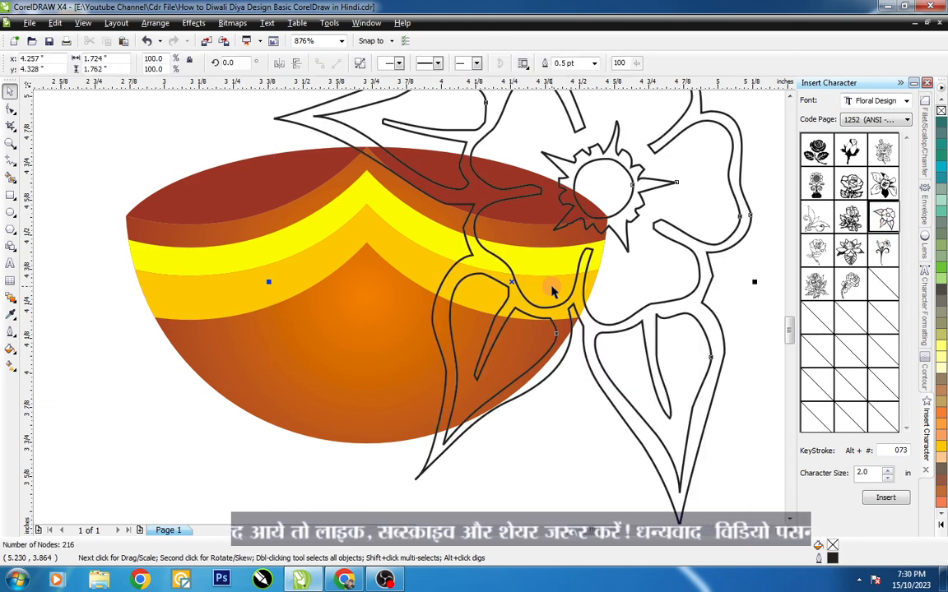
- Scale the flower down proportionally to about 0.135 by 0.138 in
key(F3)
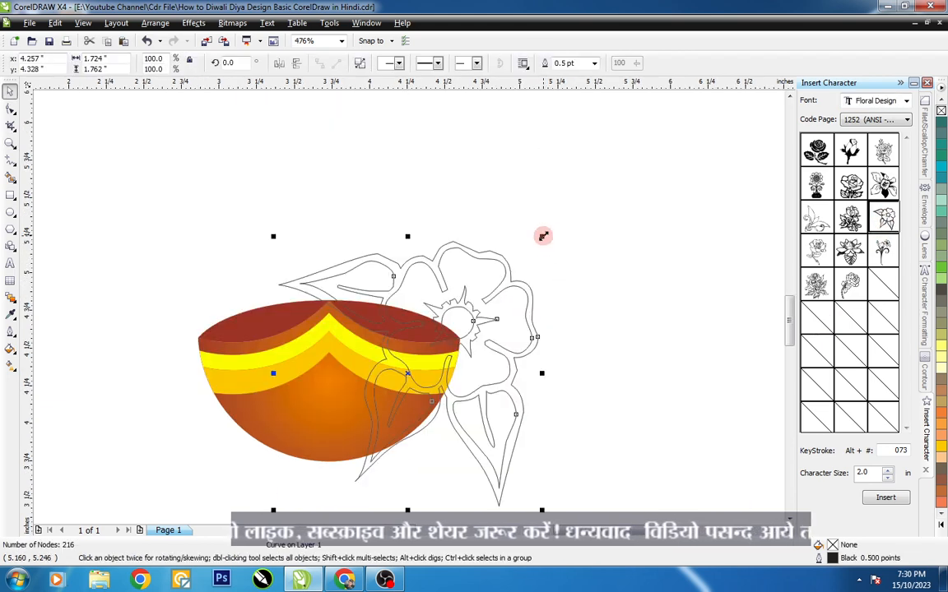
drag(543, 236, 511, 361)
key(F2)
drag(499, 323, 359, 404)
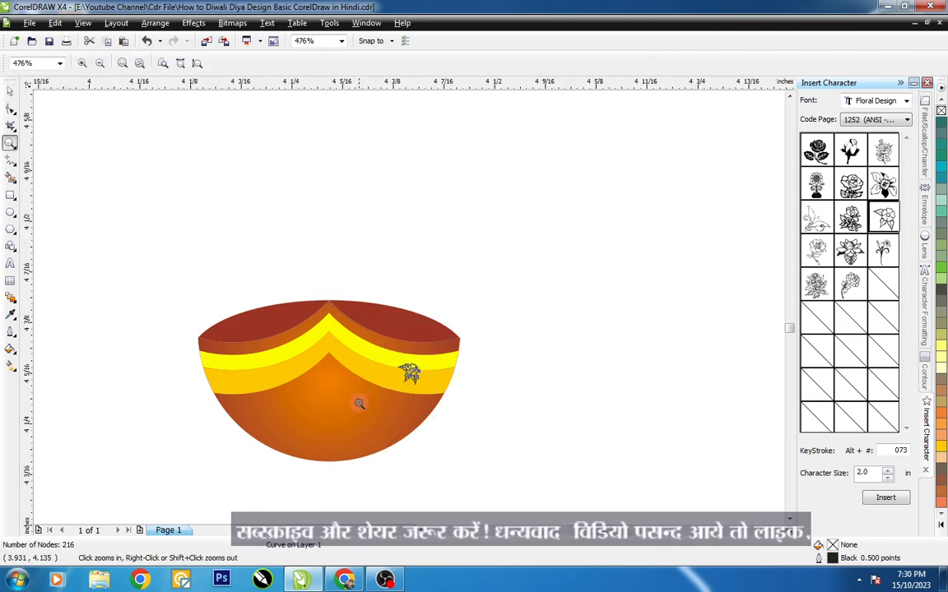
drag(368, 328, 483, 282)
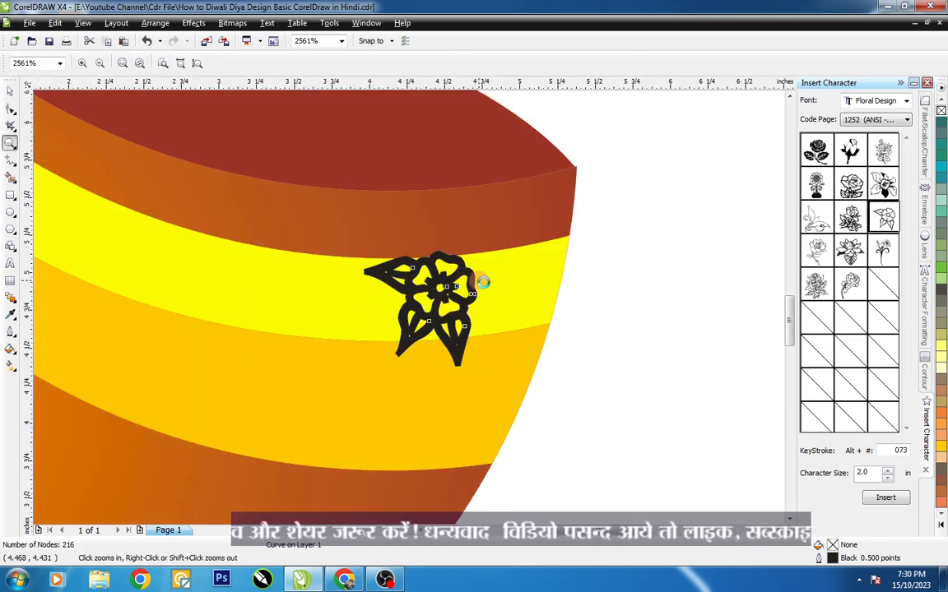
- Move the small flower off the bowl to the space above its right half and flip it vertically
key(F3)
drag(433, 362, 497, 304)
key(F2)
drag(548, 262, 179, 465)
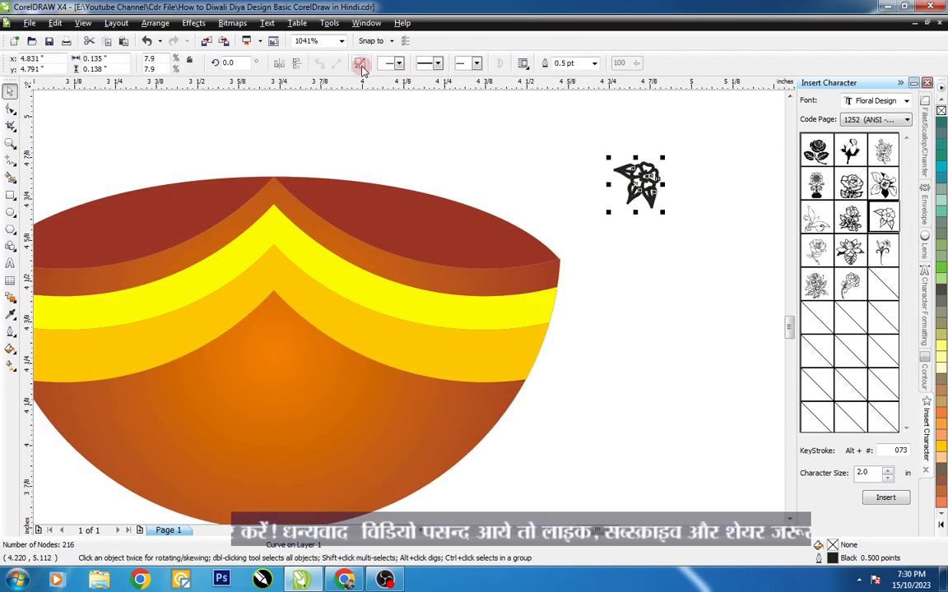
drag(636, 185, 452, 152)
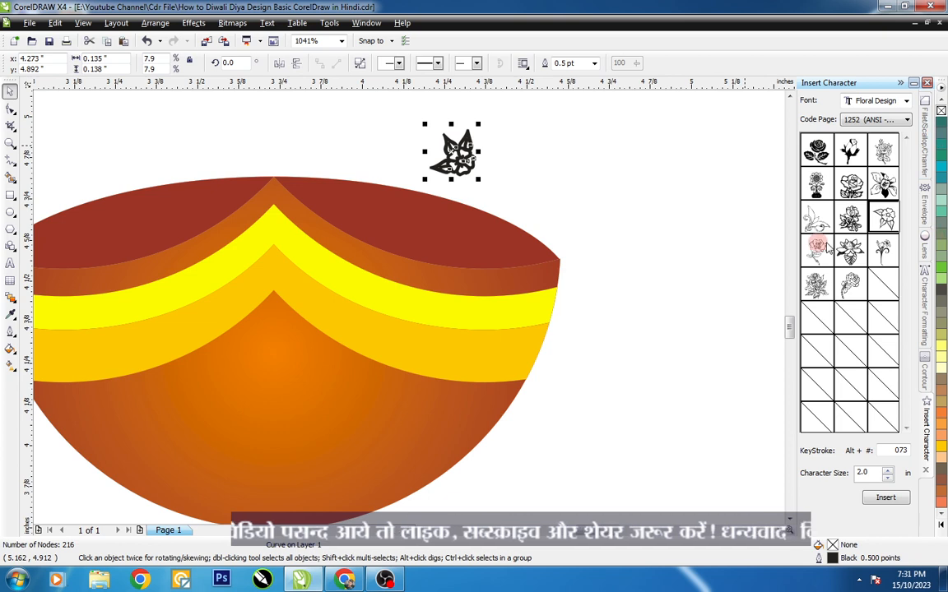
- Fill the flower with Chartreuse green and remove its outline
click(942, 527)
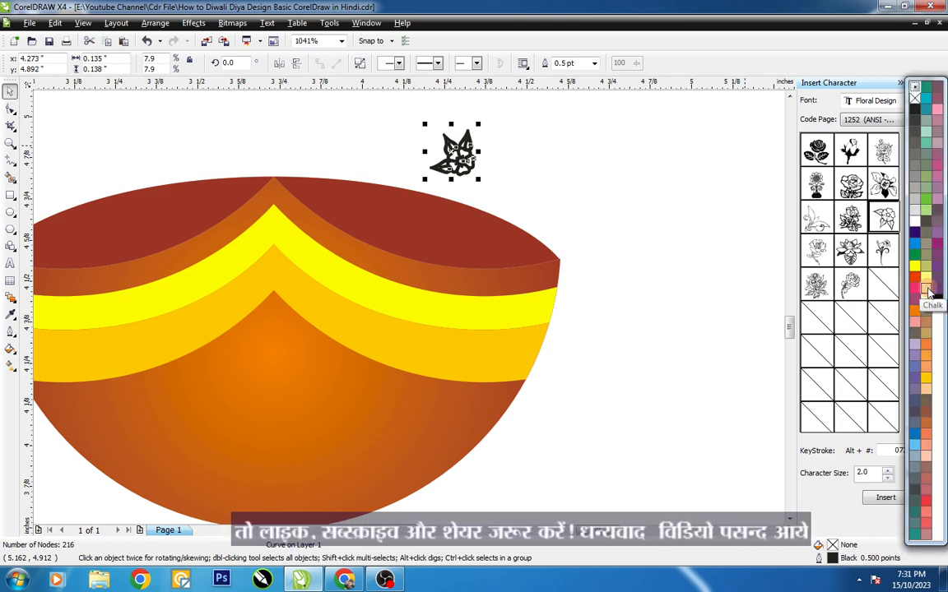
right_click(915, 98)
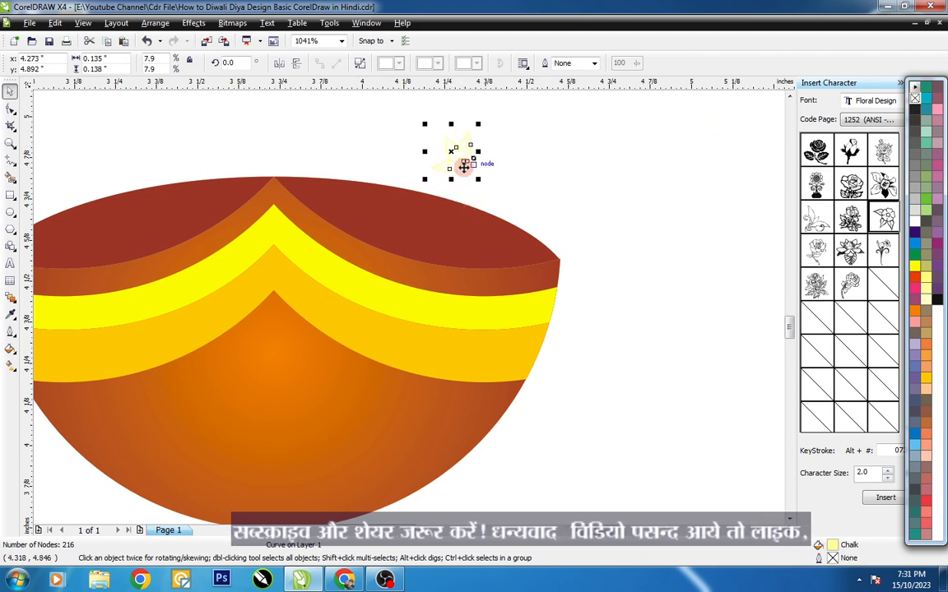
right_click(926, 198)
- Move the green flower above the bowl's left corner and place a first copy right beside it
drag(467, 157, 226, 134)
key(z)
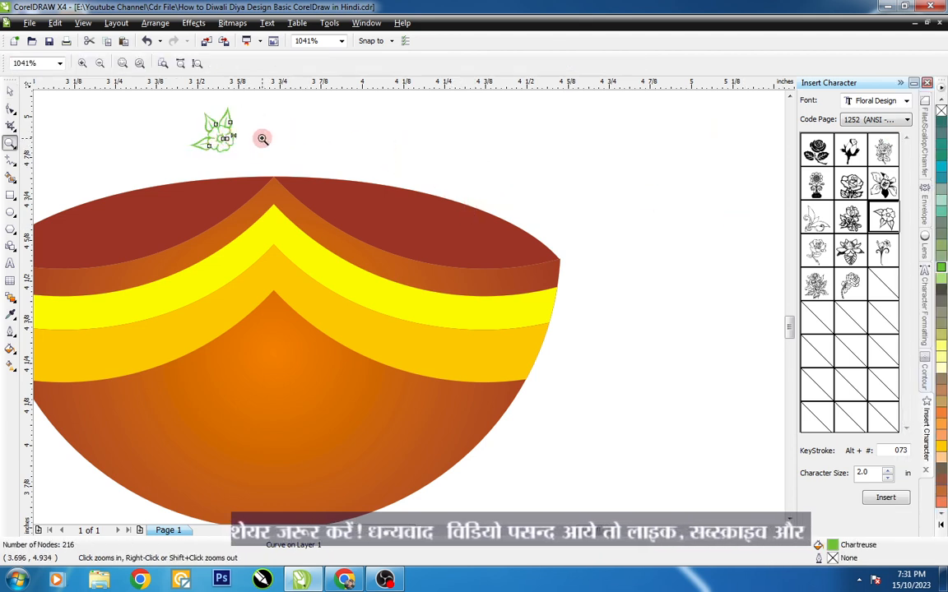
right_click(284, 148)
drag(138, 245, 533, 438)
key(space)
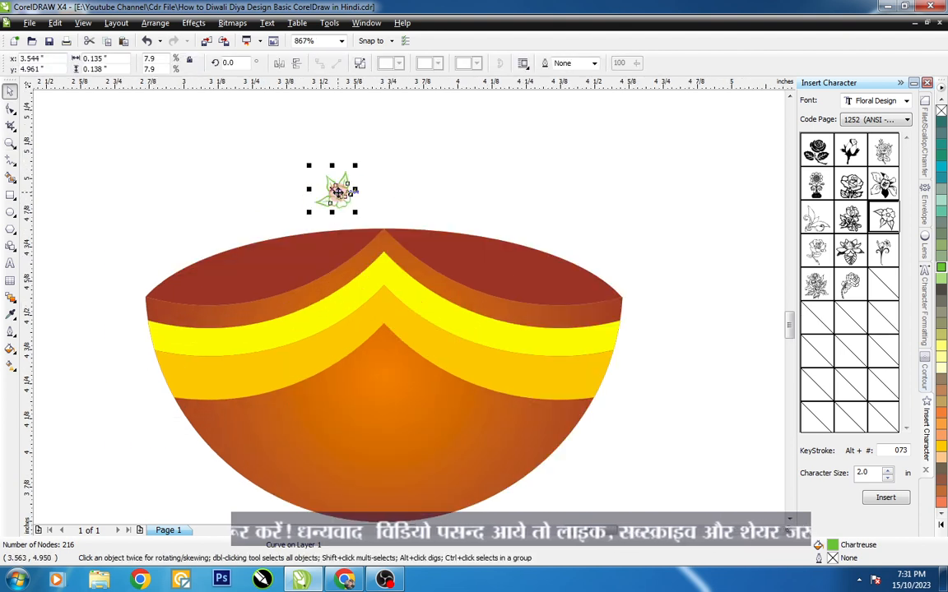
drag(335, 190, 201, 186)
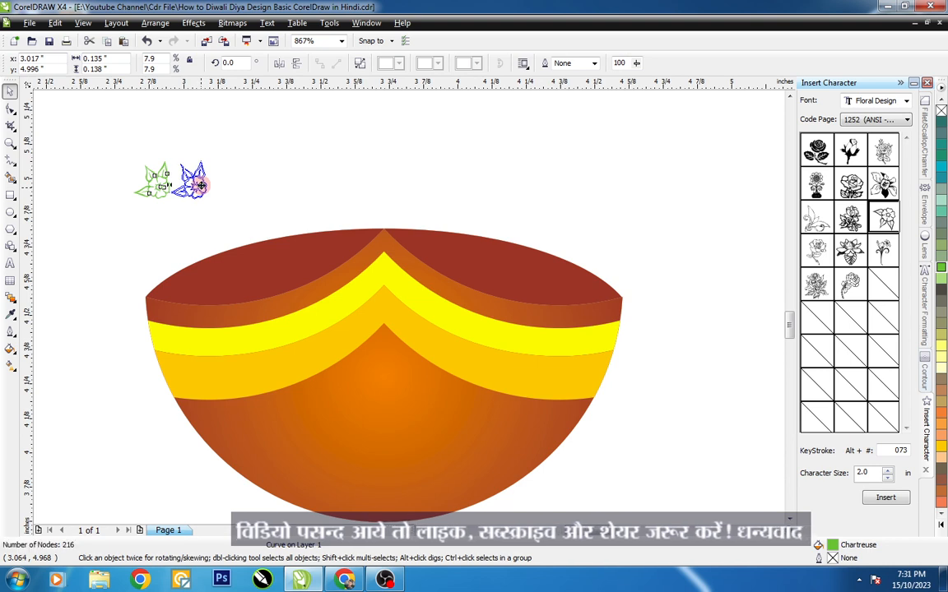
- Repeat the flower copy into an evenly spaced row of 15 flowers about 2 in wide, and group the row
key(ctrl+r)
key(ctrl+r)
key(ctrl+r)
key(ctrl+r)
key(ctrl+r)
key(ctrl+r)
key(ctrl+r)
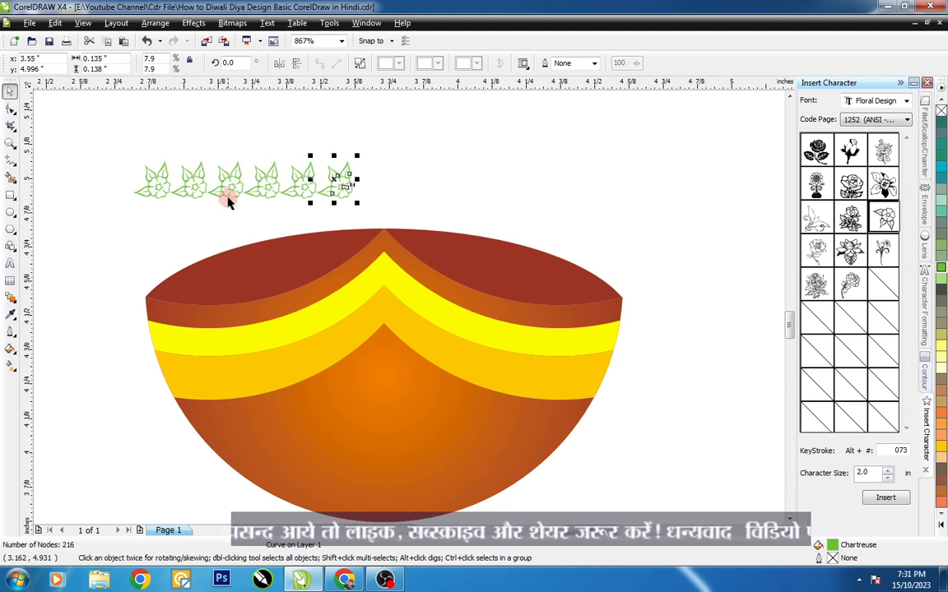
key(ctrl+r)
key(ctrl+r)
key(ctrl+r)
key(ctrl+r)
key(ctrl+r)
key(ctrl+r)
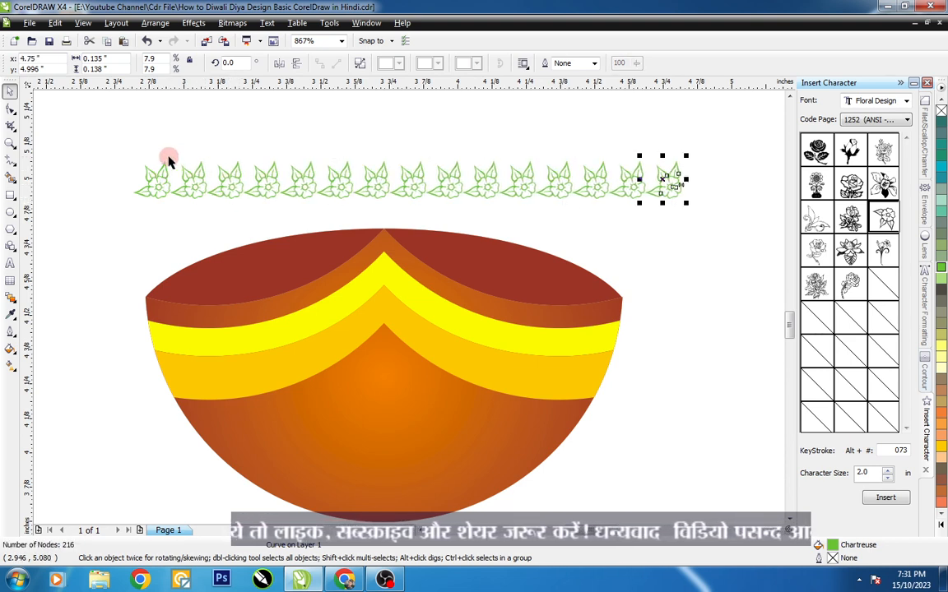
drag(130, 138, 704, 220)
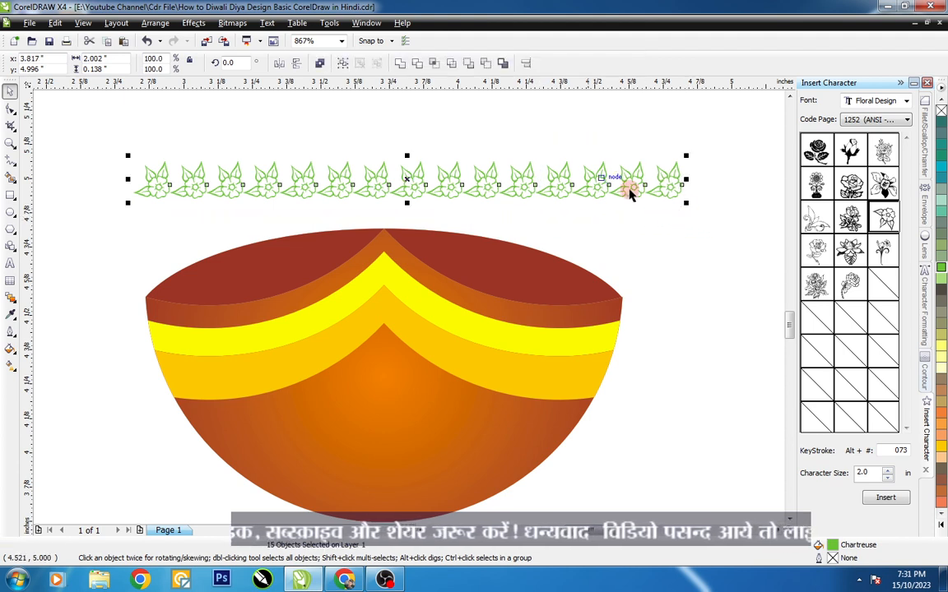
click(320, 63)
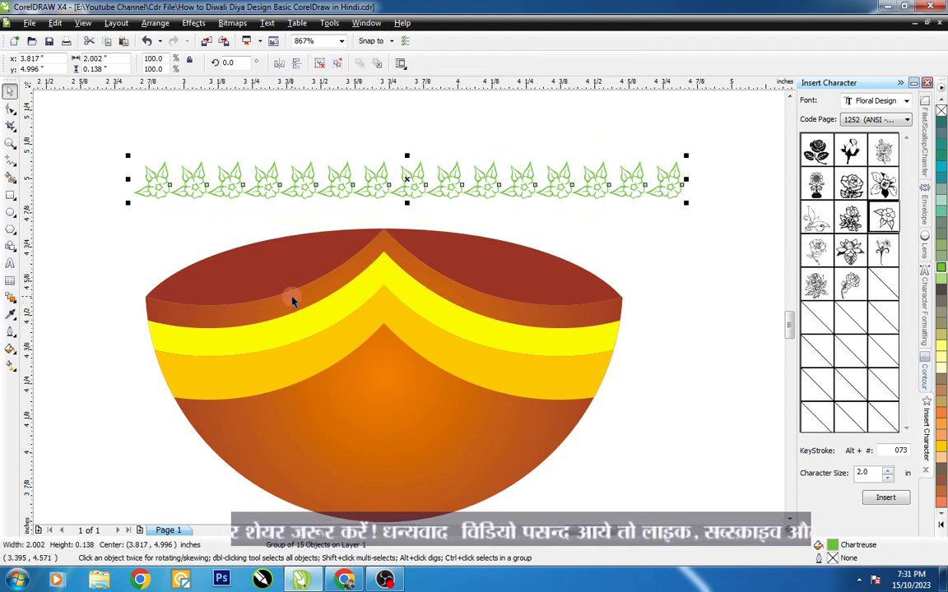
- Apply an envelope to the flower row using the shape of the bowl's bright yellow band
click(928, 212)
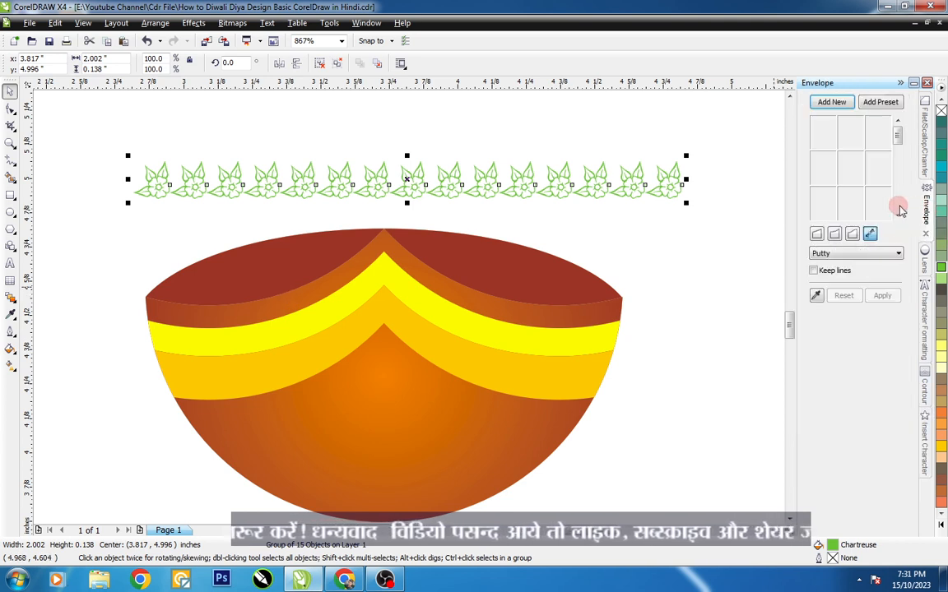
click(817, 296)
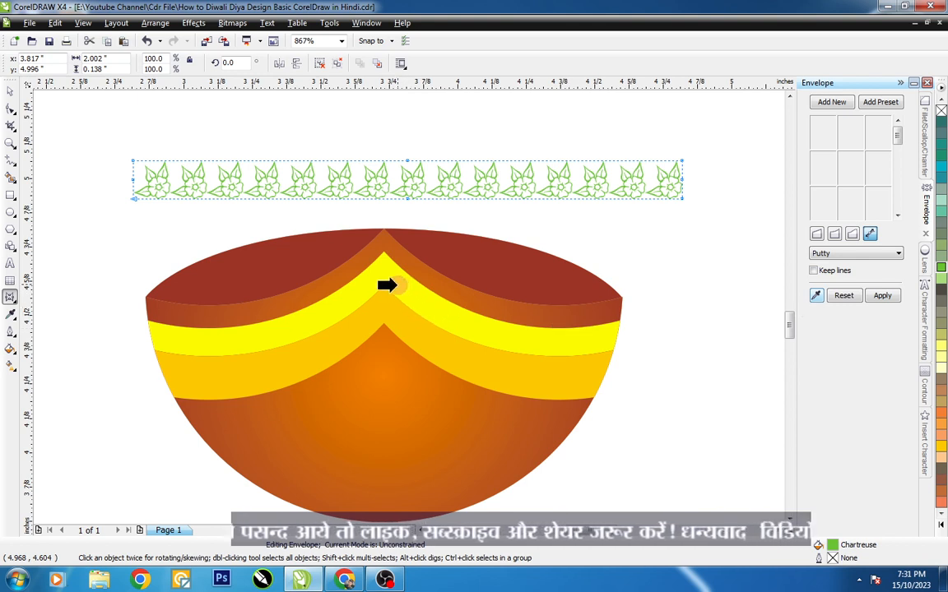
click(391, 282)
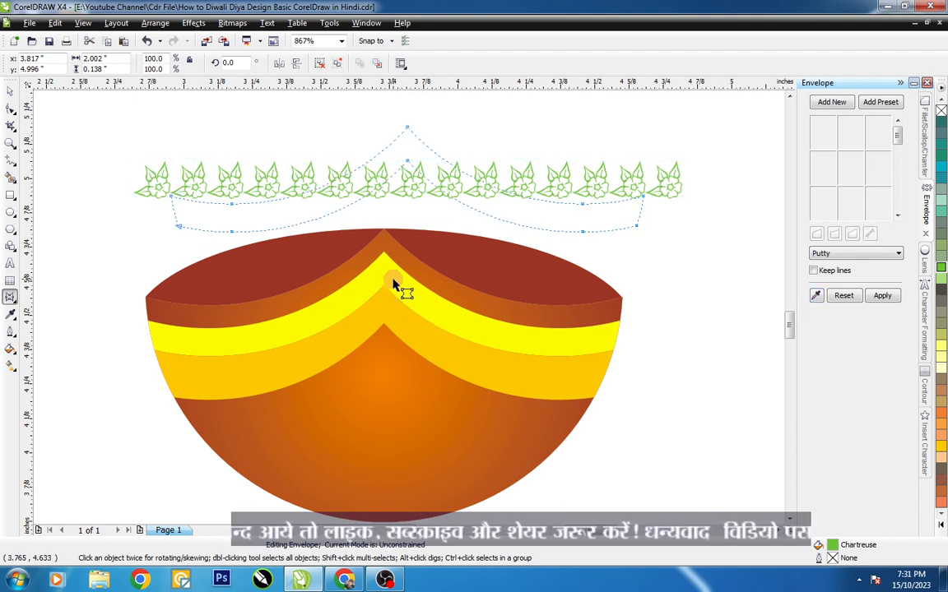
click(884, 297)
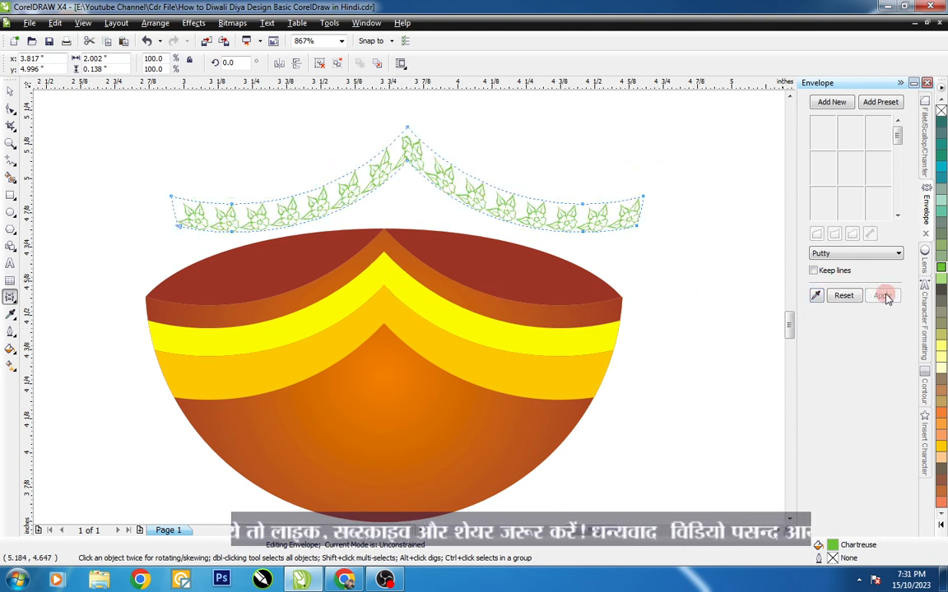
click(900, 83)
key(space)
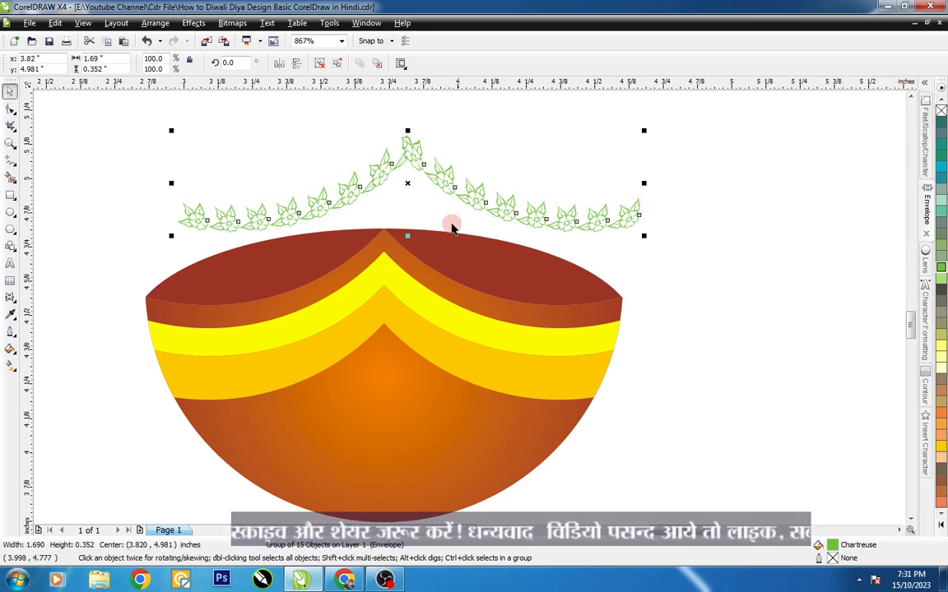
- Align the curved flower row to the centre of the bright yellow band, horizontally and vertically, and inspect its fit at the peak
shift+click(391, 284)
key(c)
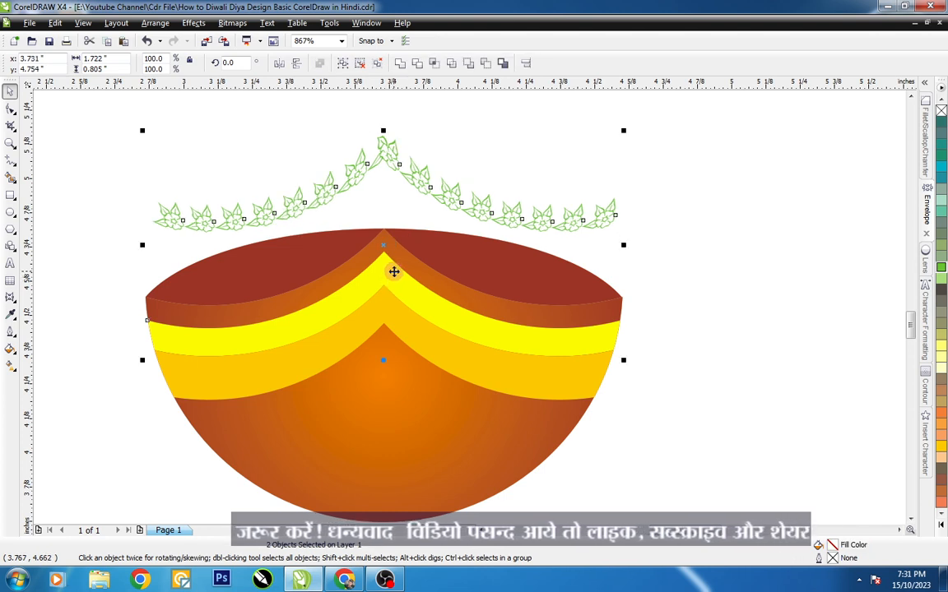
key(e)
click(559, 205)
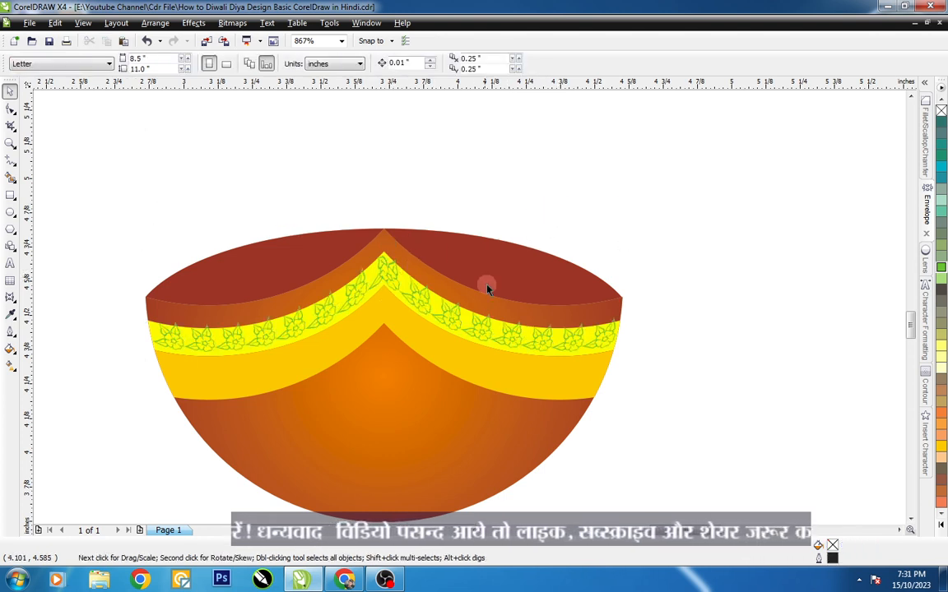
click(476, 329)
scroll(409, 254, up, 4)
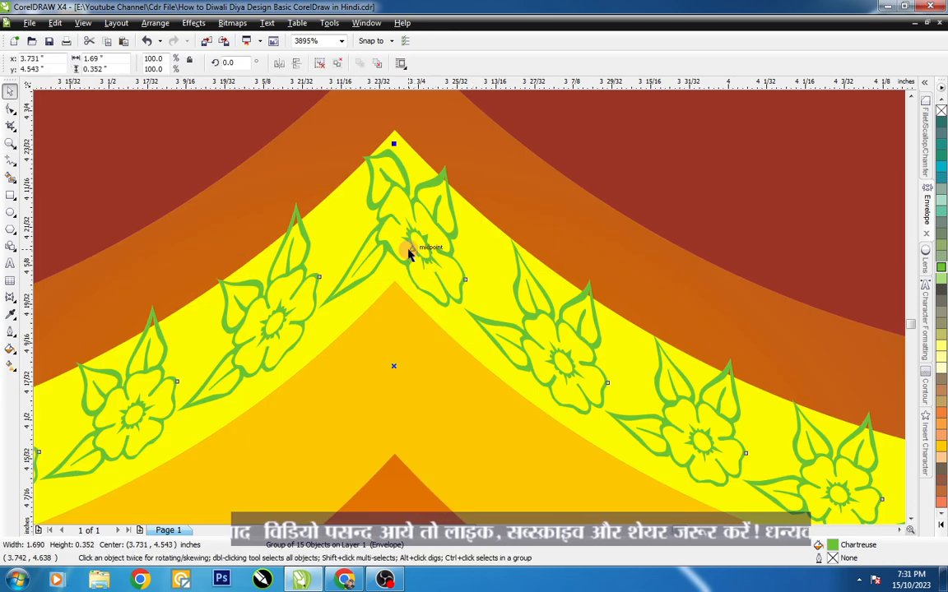
- Nudge the curved flower row slightly down so it sits inside the bright yellow band
drag(414, 249, 414, 255)
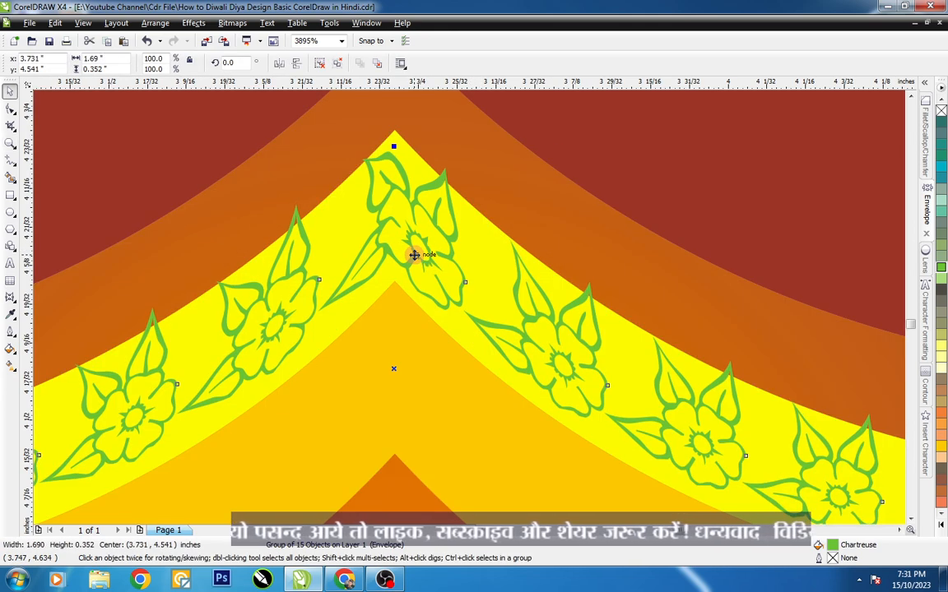
key(Down)
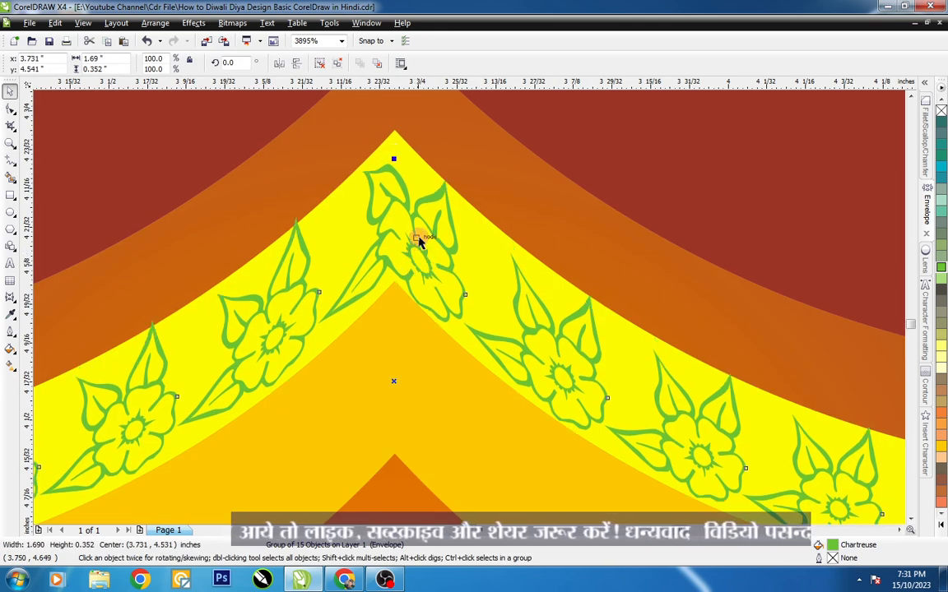
scroll(418, 247, down, 4)
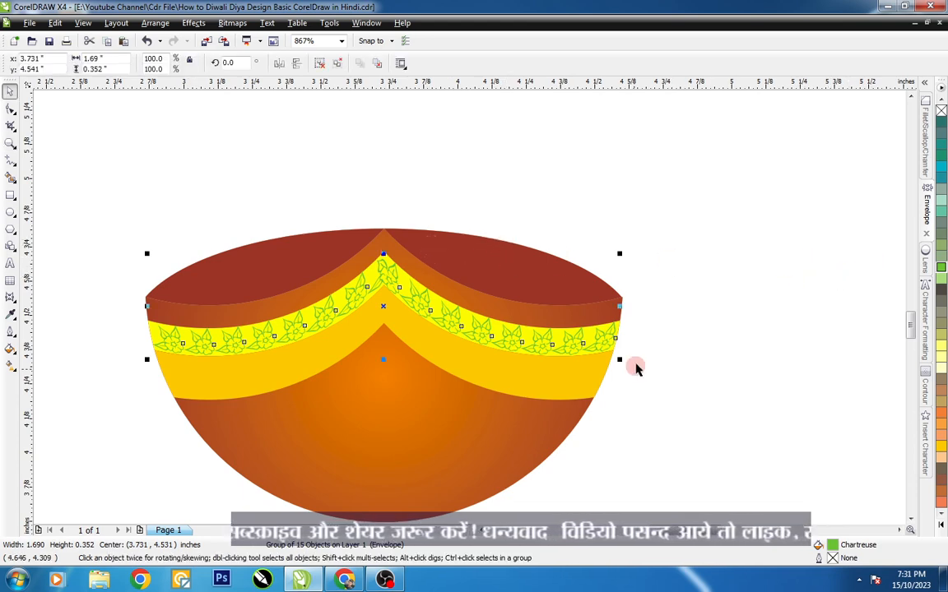
- Recolour one flower on the bright yellow band reddish brown and repeat that fill on the whole flower row
click(451, 361)
key(z)
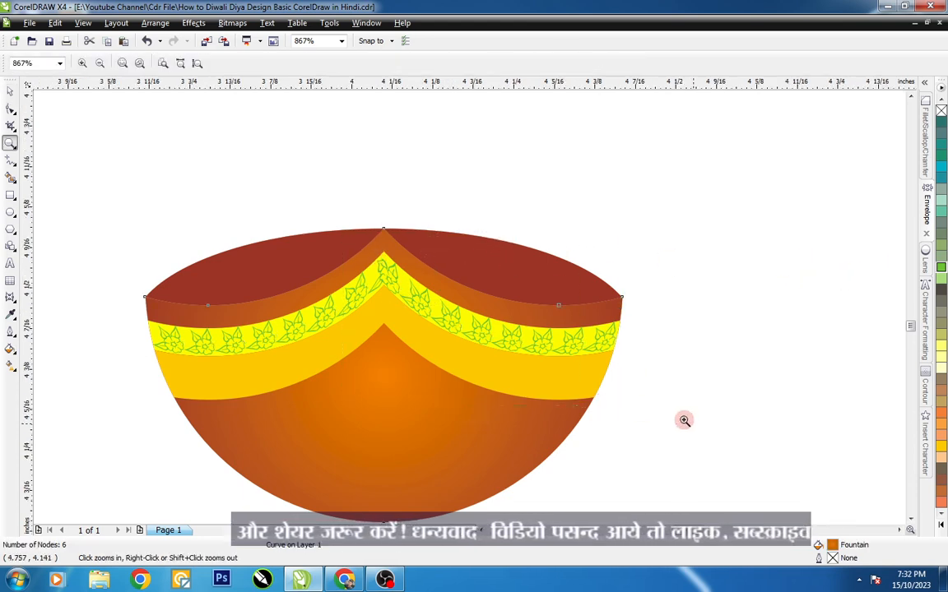
drag(684, 421, 693, 424)
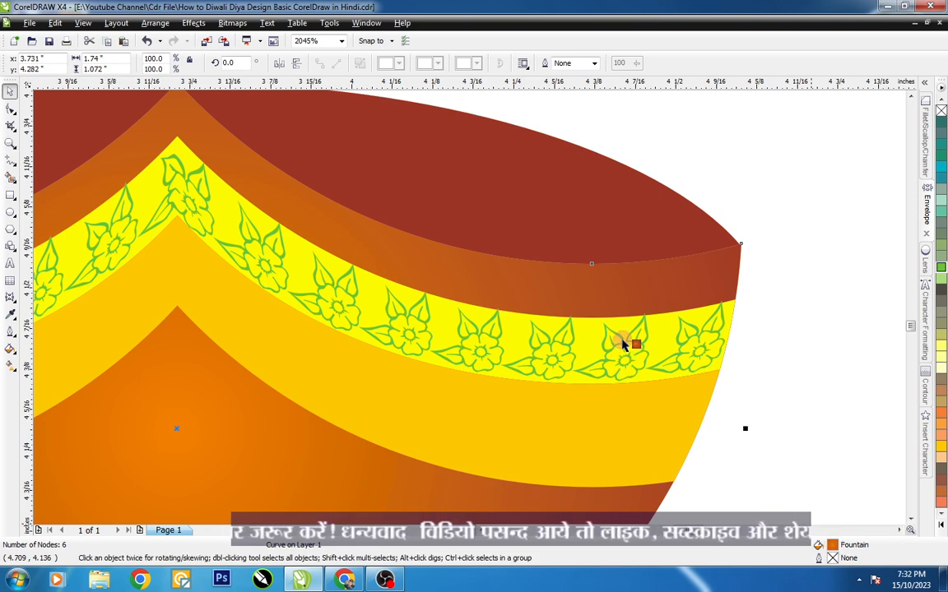
drag(623, 345, 624, 347)
click(573, 339)
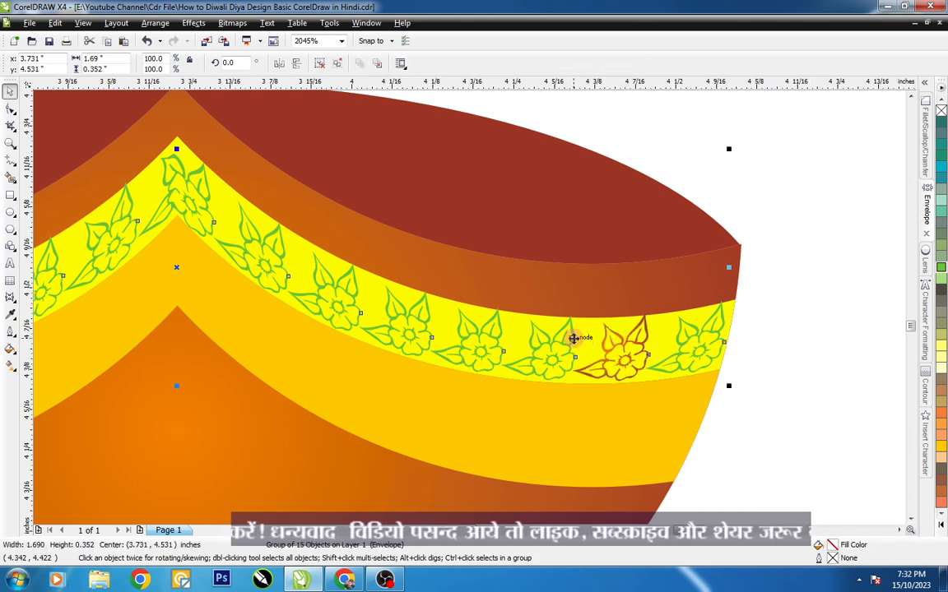
key(ctrl+r)
key(F3)
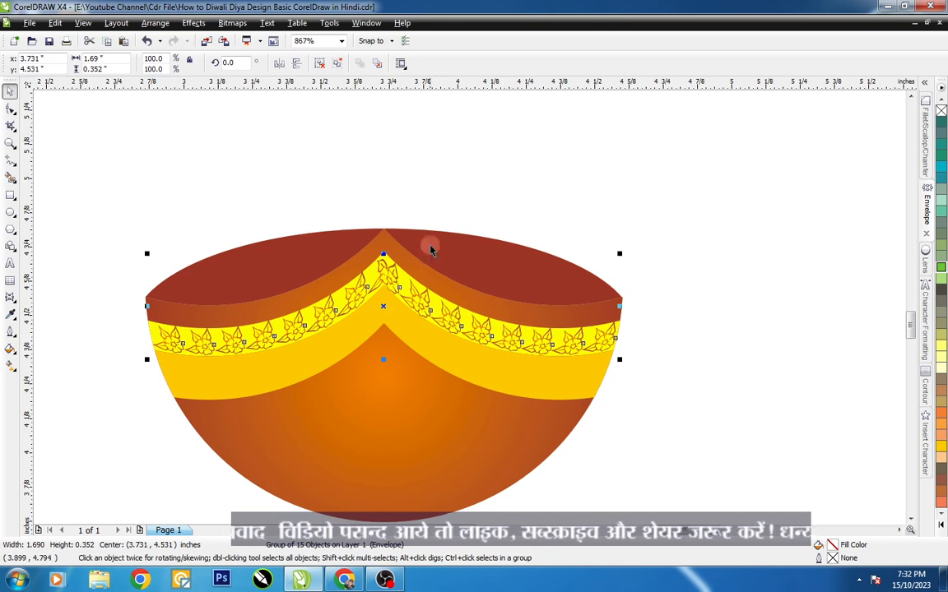
key(Escape)
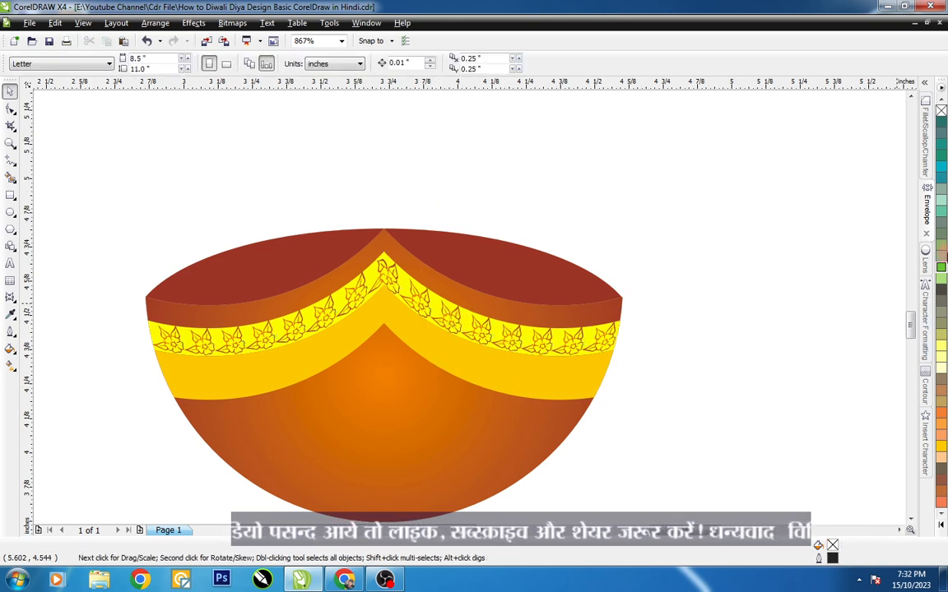
- Switch the Insert Character font to ZapfDingbats and browse its symbols for an eight-petalled outlined flower
click(927, 419)
click(890, 101)
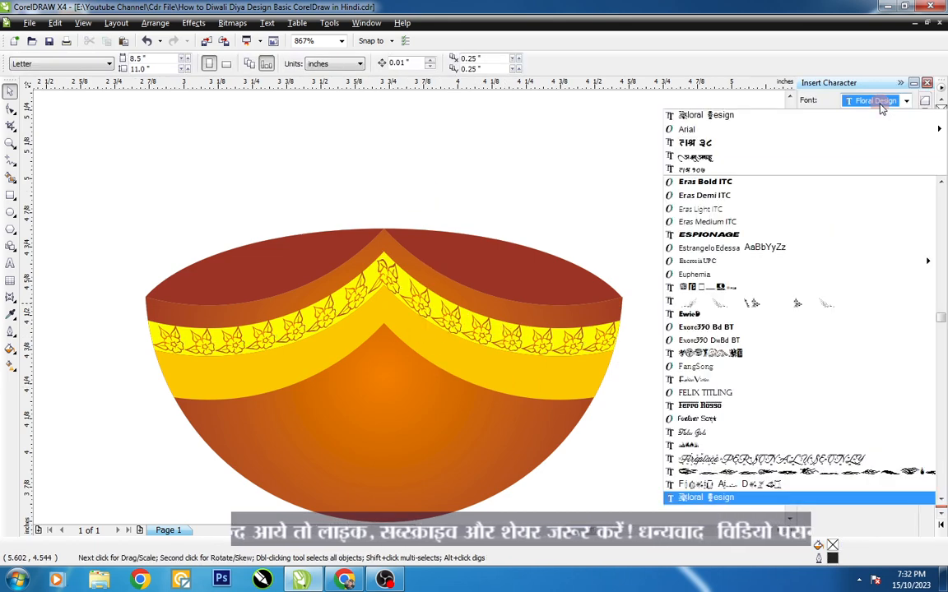
text(zap)
key(Return)
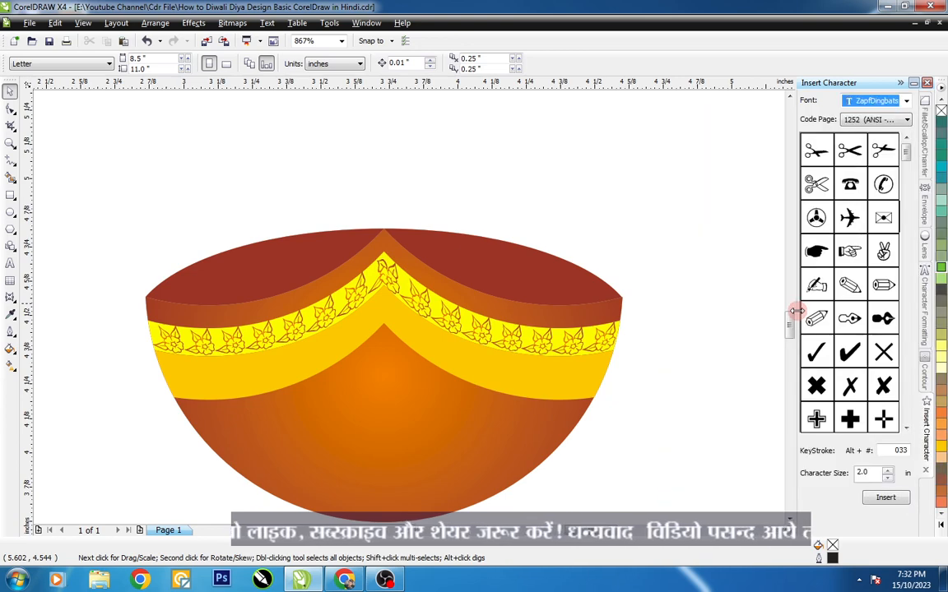
click(852, 323)
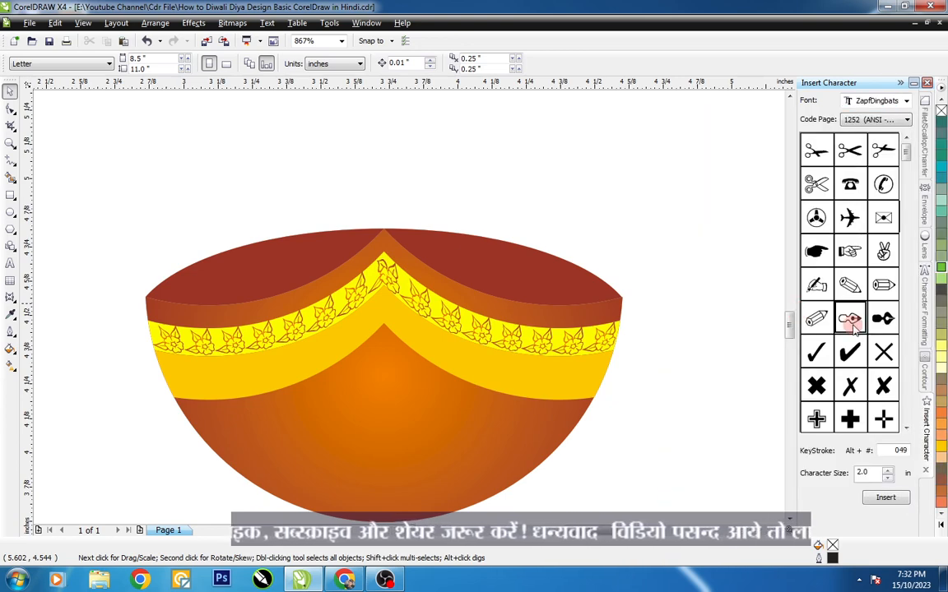
click(906, 427)
click(906, 428)
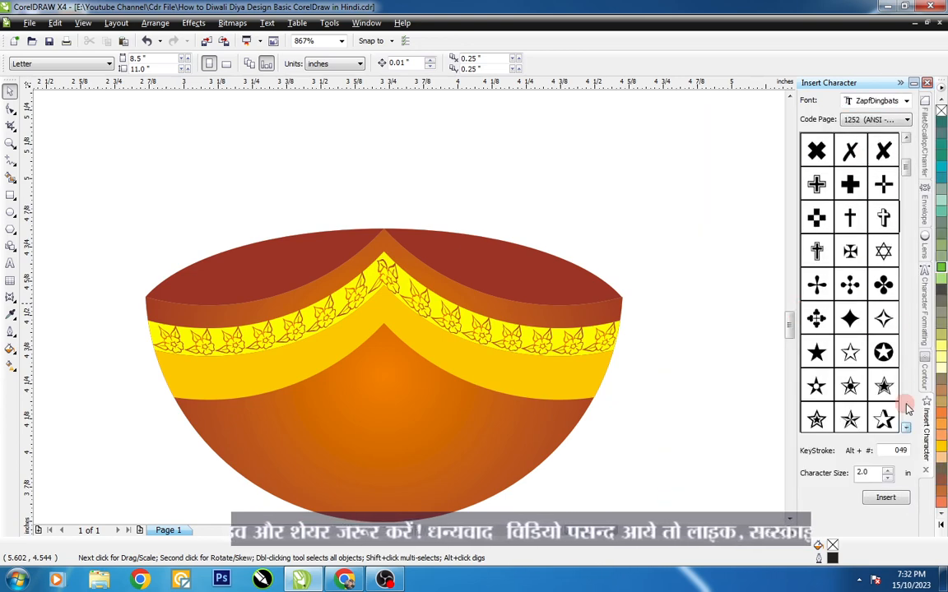
click(880, 349)
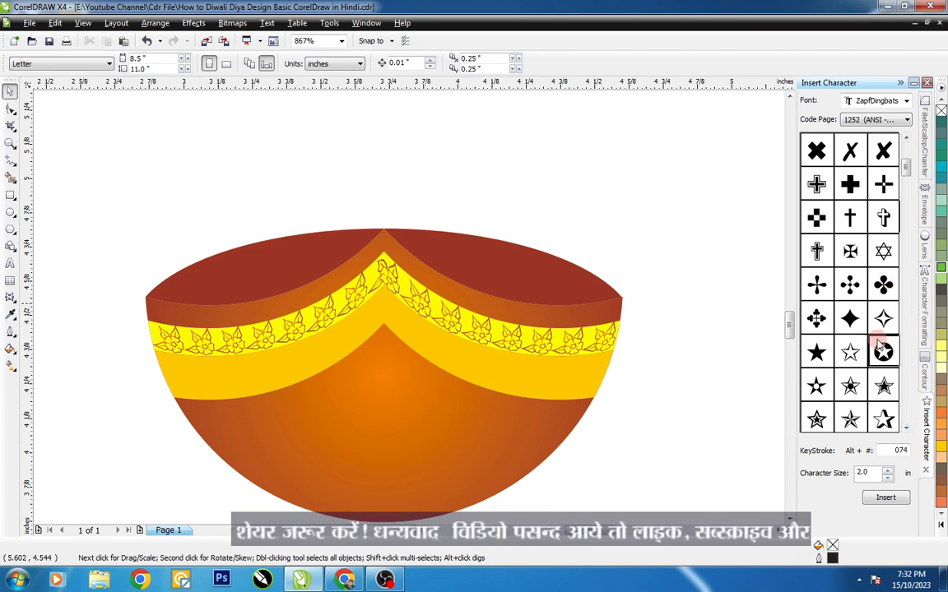
click(906, 427)
click(906, 428)
click(906, 428)
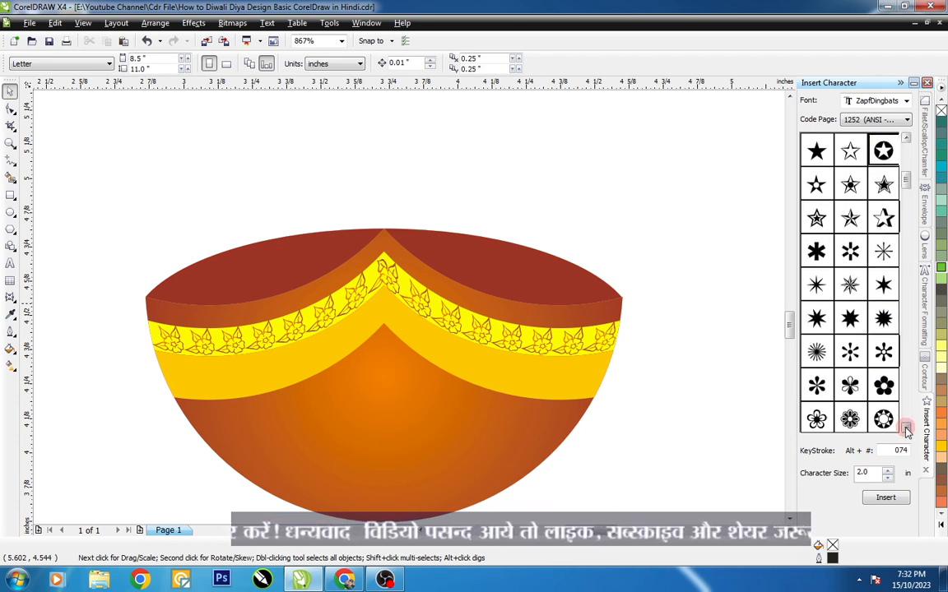
click(906, 428)
- Insert the eight-petalled flower (character 097) on the bowl's lower front at about 0.318 in wide, centred horizontally on the bowl
click(850, 352)
drag(505, 439, 409, 421)
drag(609, 220, 542, 377)
shift+click(501, 442)
key(c)
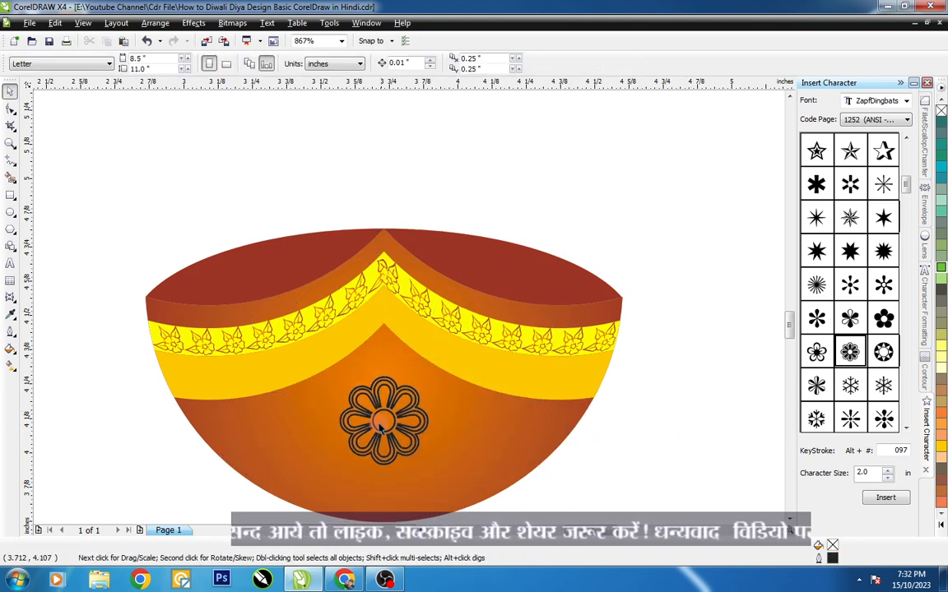
- Copy the flower beside the original, shrink the copy to about 0.21 in, and duplicate the small flower on the opposite side
click(392, 417)
drag(391, 417, 489, 416)
right_click(489, 416)
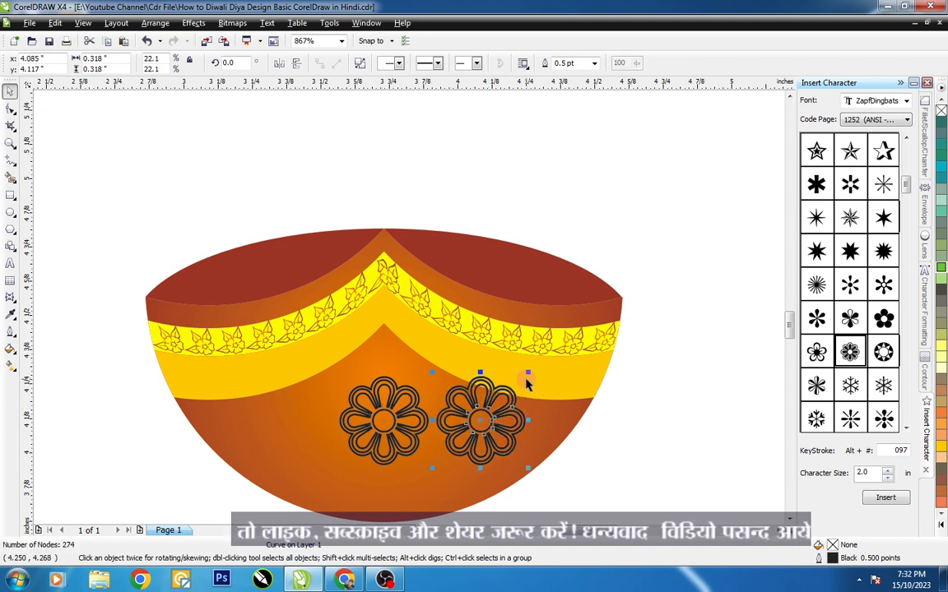
drag(529, 373, 500, 404)
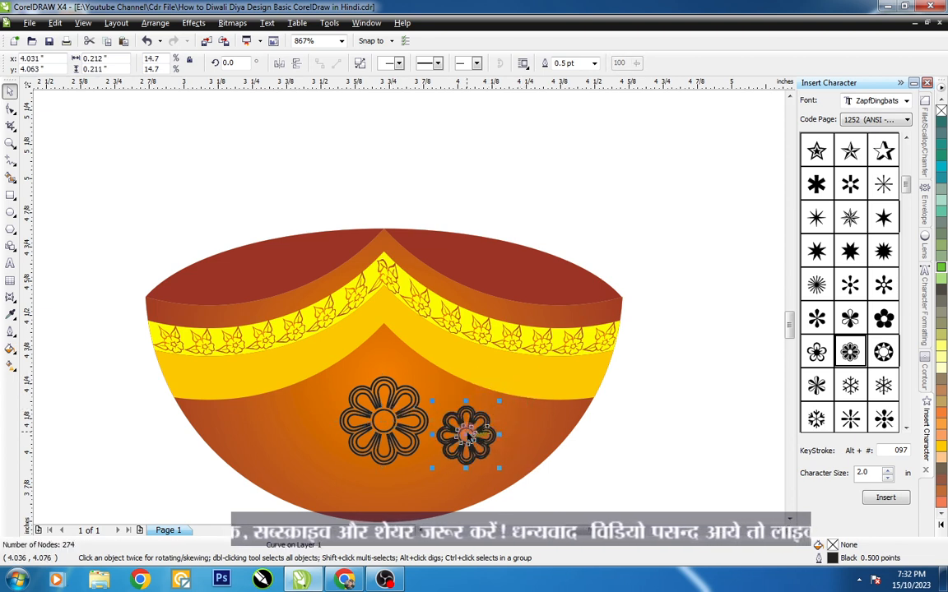
drag(469, 436, 302, 444)
right_click(302, 445)
- Align the large flower and the two small flowers on one horizontal centreline and group them
drag(648, 382, 262, 446)
drag(120, 382, 543, 492)
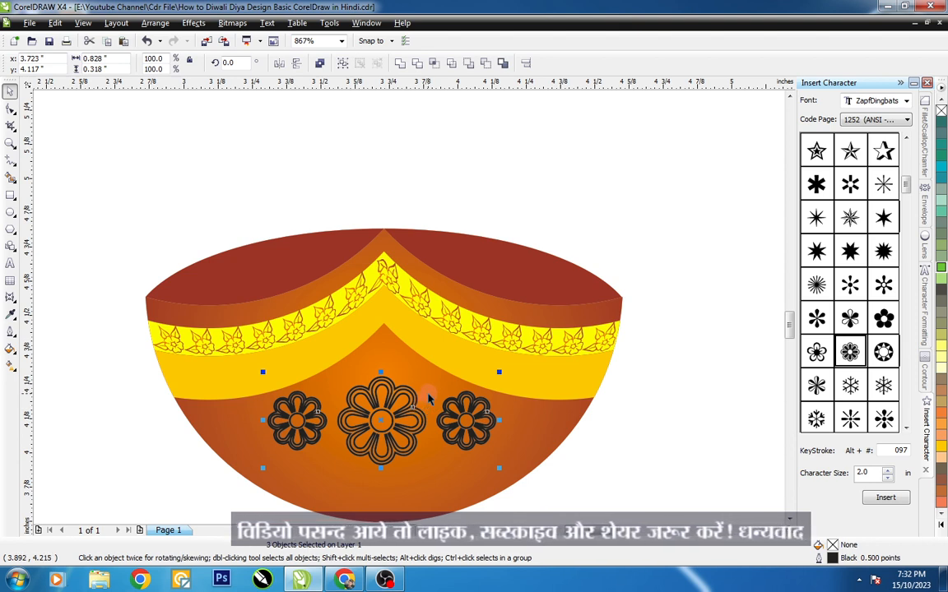
key(ctrl+g)
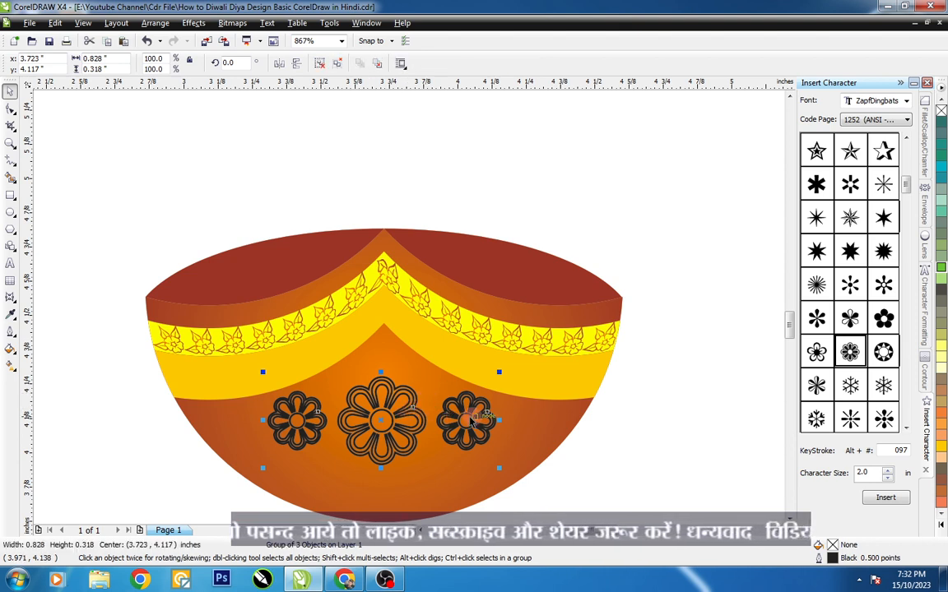
- Centre the three-flower group horizontally on the bowl and nudge it down 0.02 in
click(530, 423)
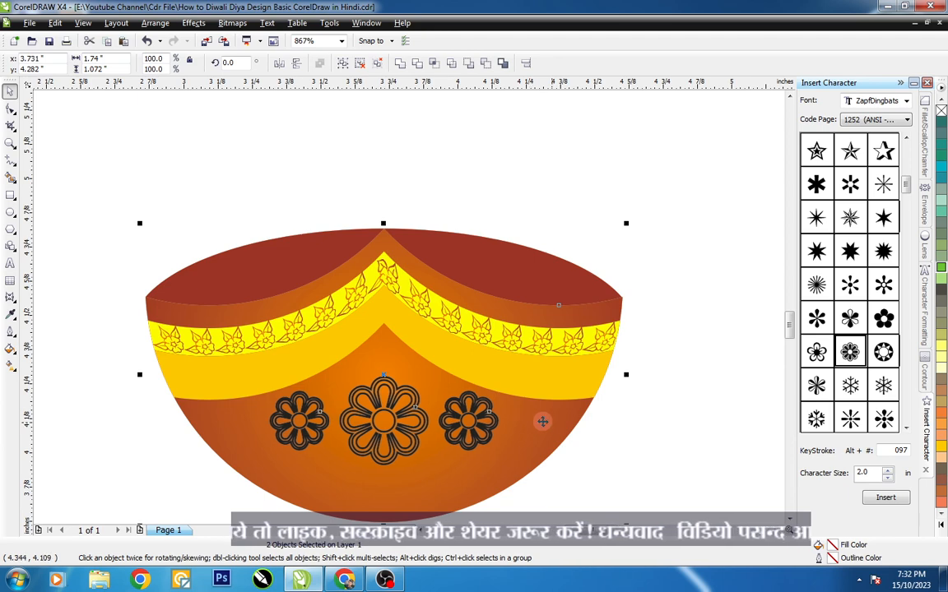
key(Escape)
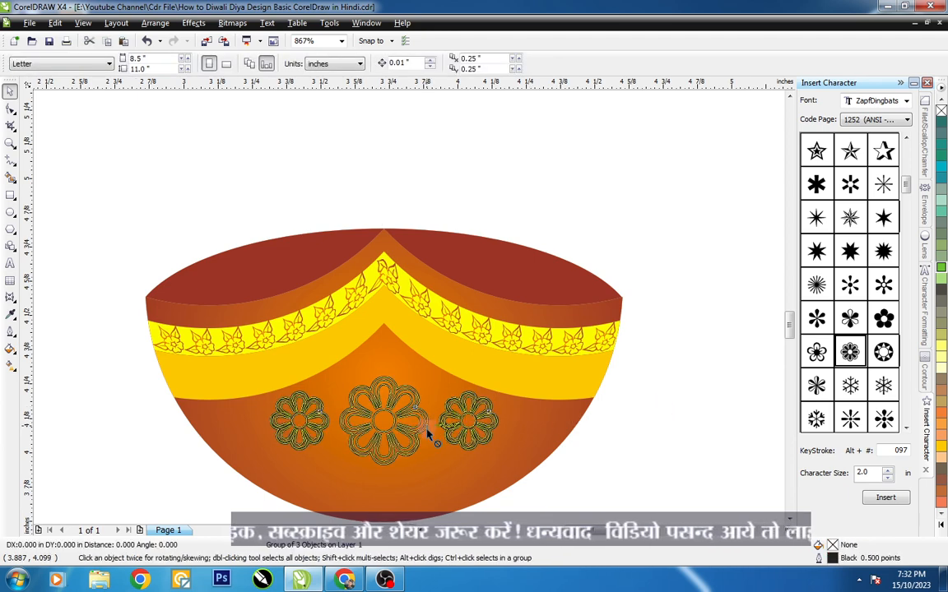
click(429, 432)
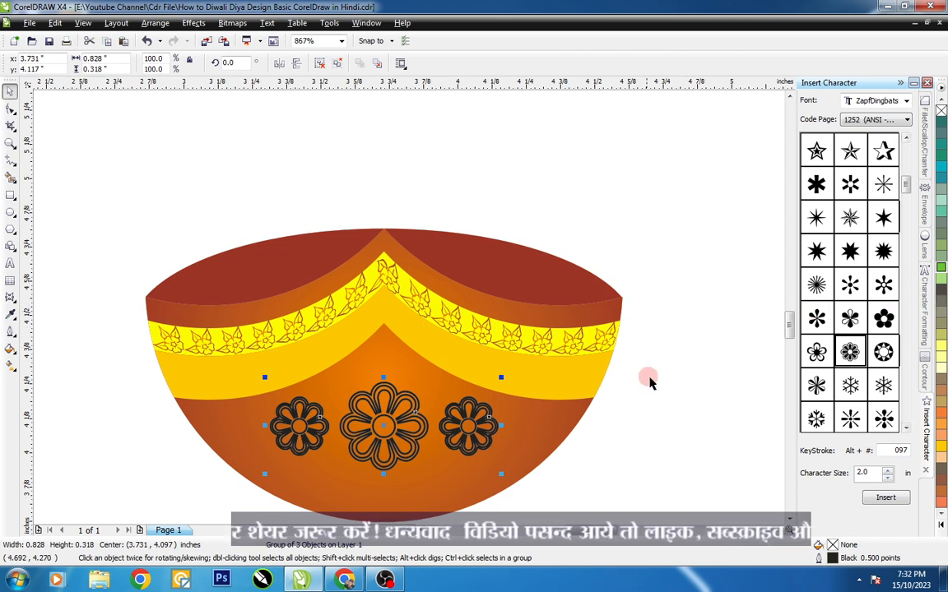
- Fill the three-flower group with Deep Yellow and remove its outline
click(941, 447)
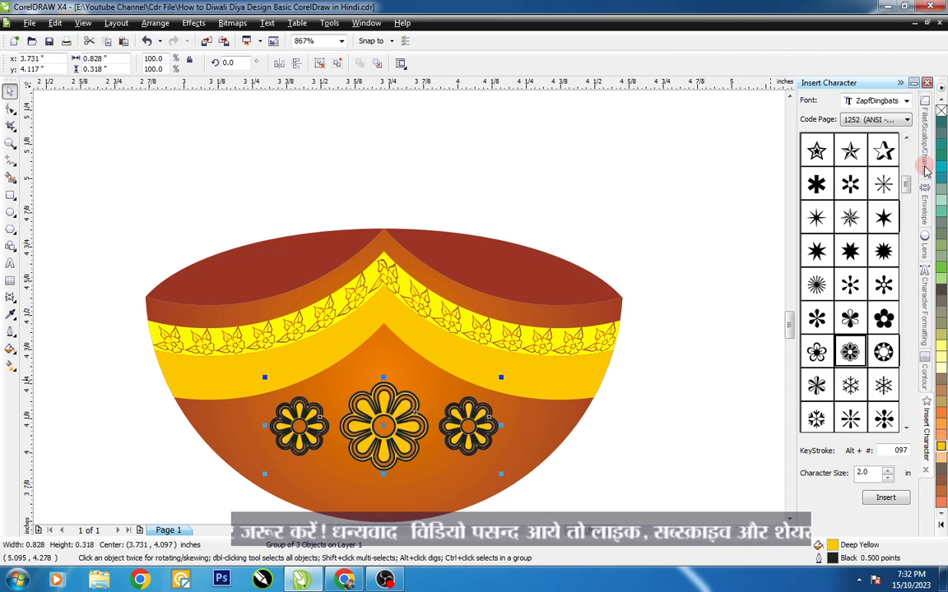
right_click(941, 111)
click(599, 215)
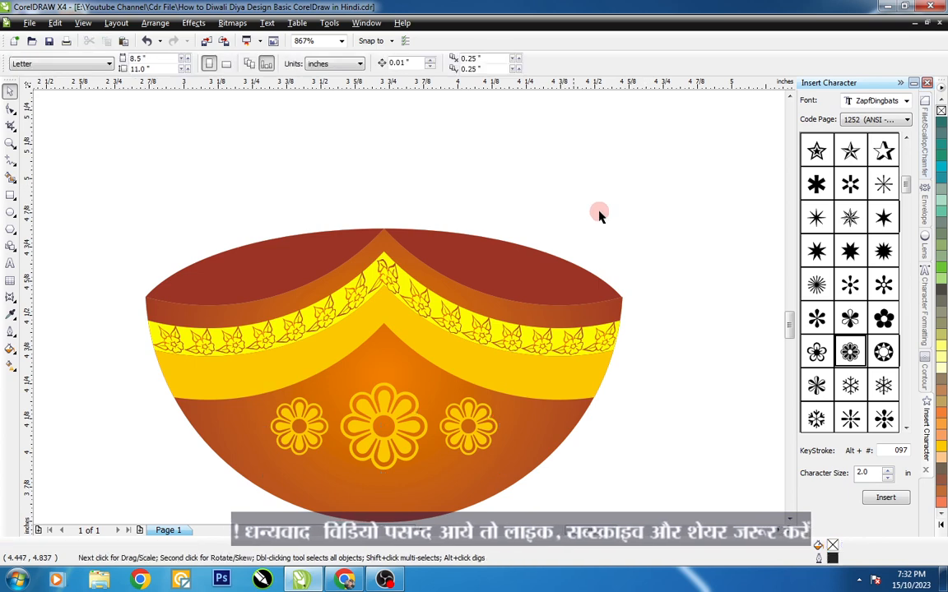
- Copy the bowl body about 0.05 in straight up in front of everything, with no fill and a Grass Green outline
key(z)
key(F3)
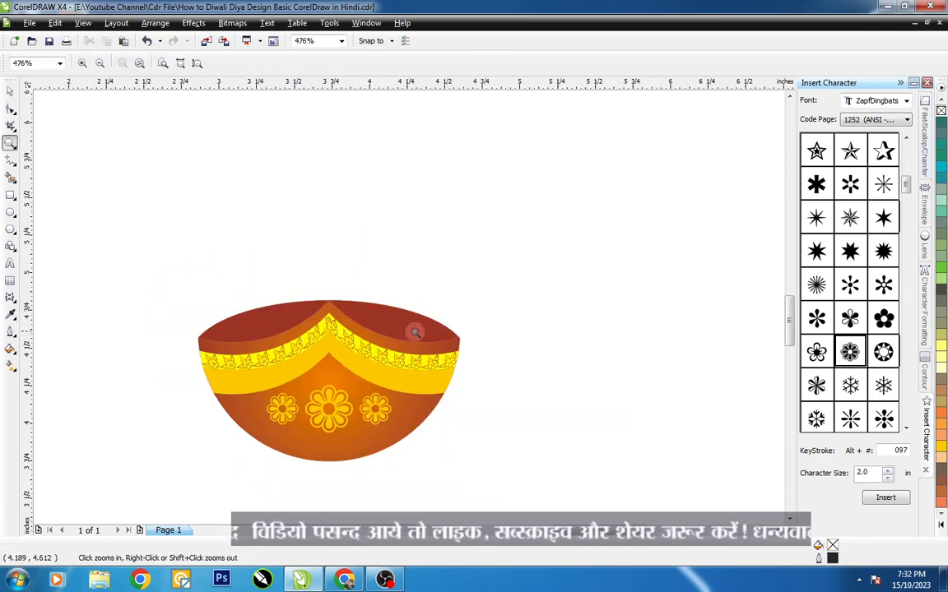
drag(165, 269, 603, 507)
key(space)
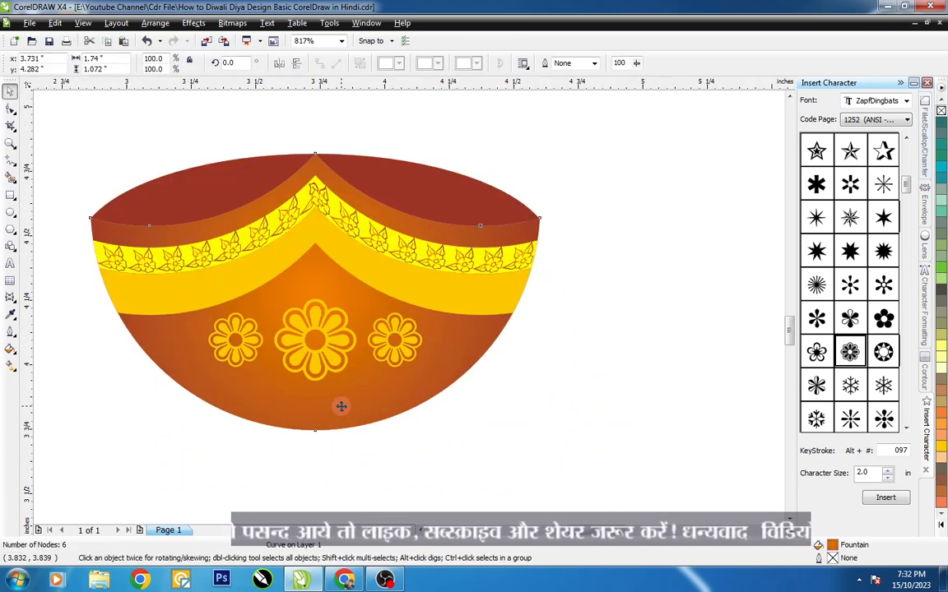
drag(338, 404, 344, 398)
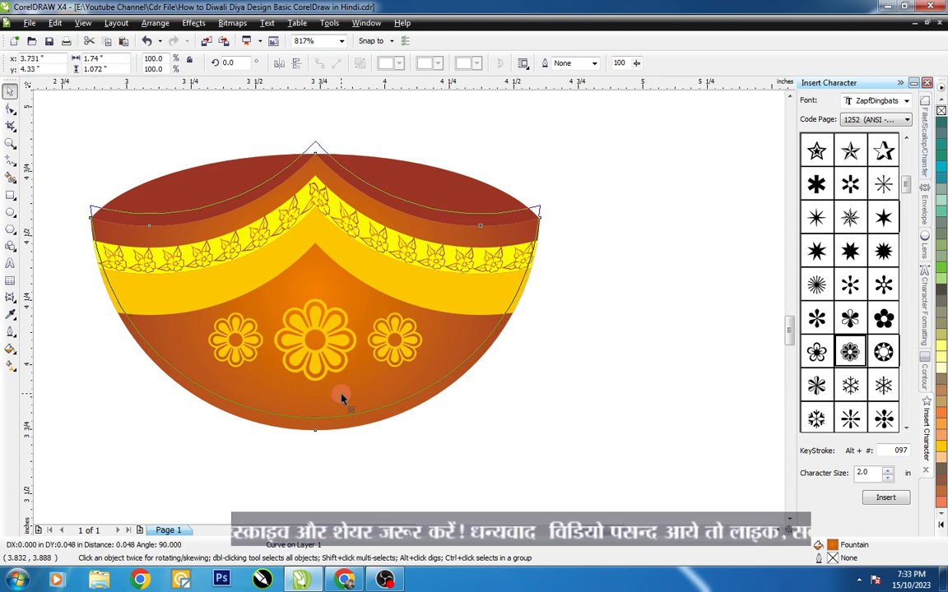
key(shift+Page_Up)
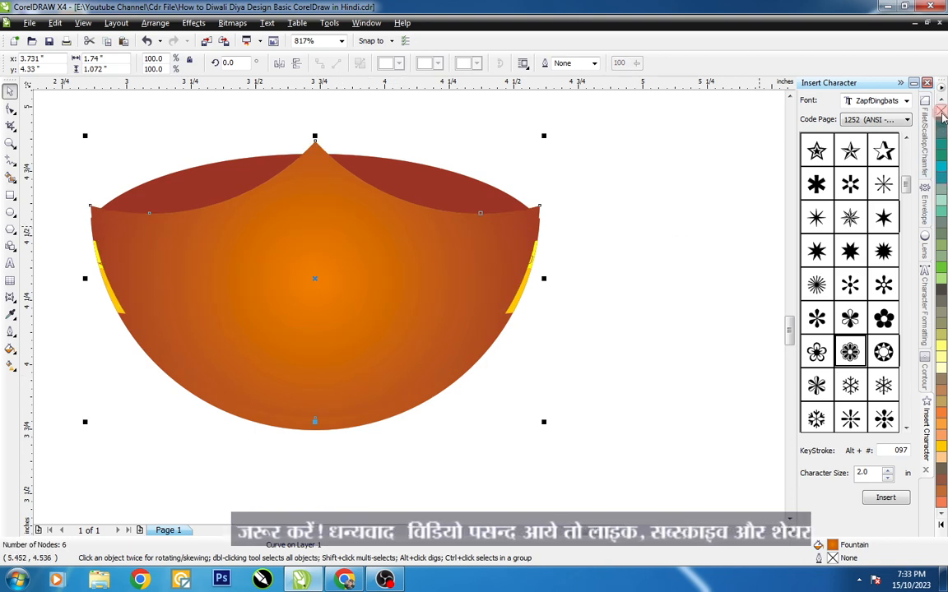
click(943, 114)
right_click(943, 122)
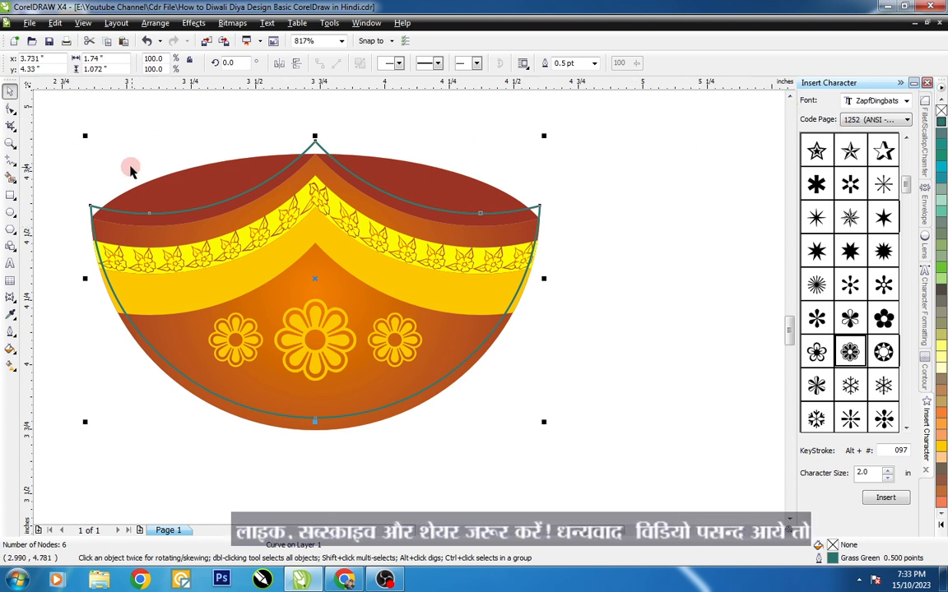
- Add nodes on both sides of the green outline at the deep yellow band's lower edge, break the curve there and split it apart
key(F10)
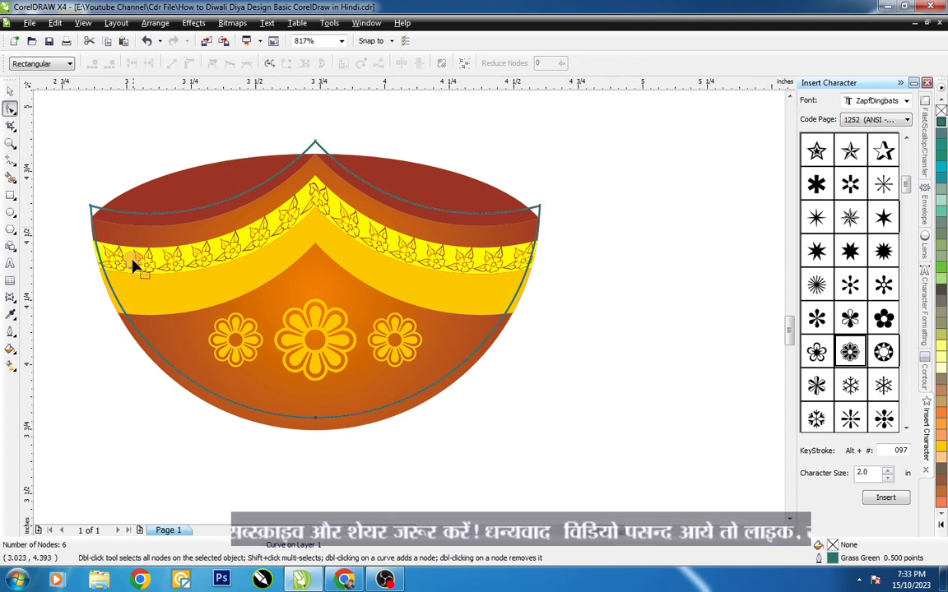
click(124, 318)
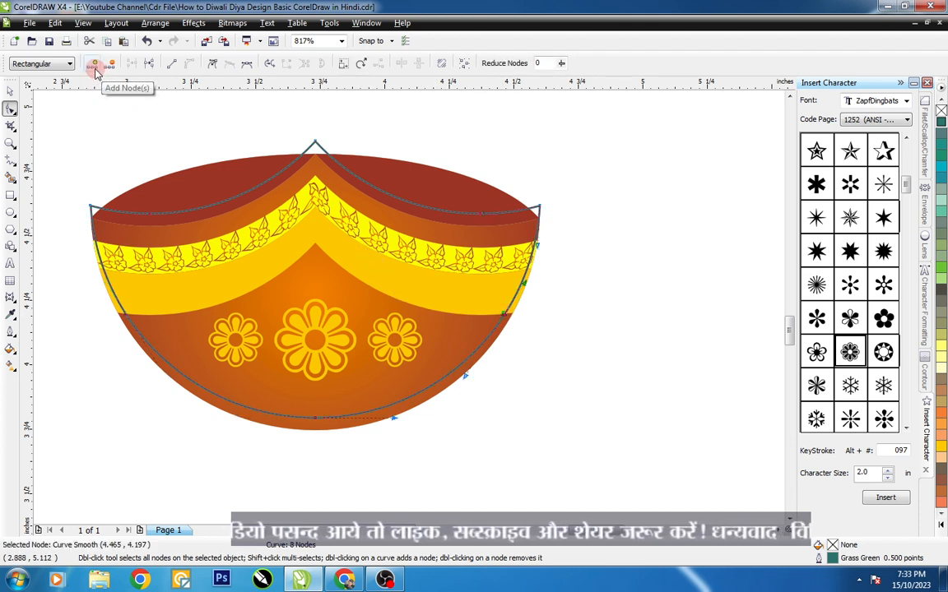
click(146, 69)
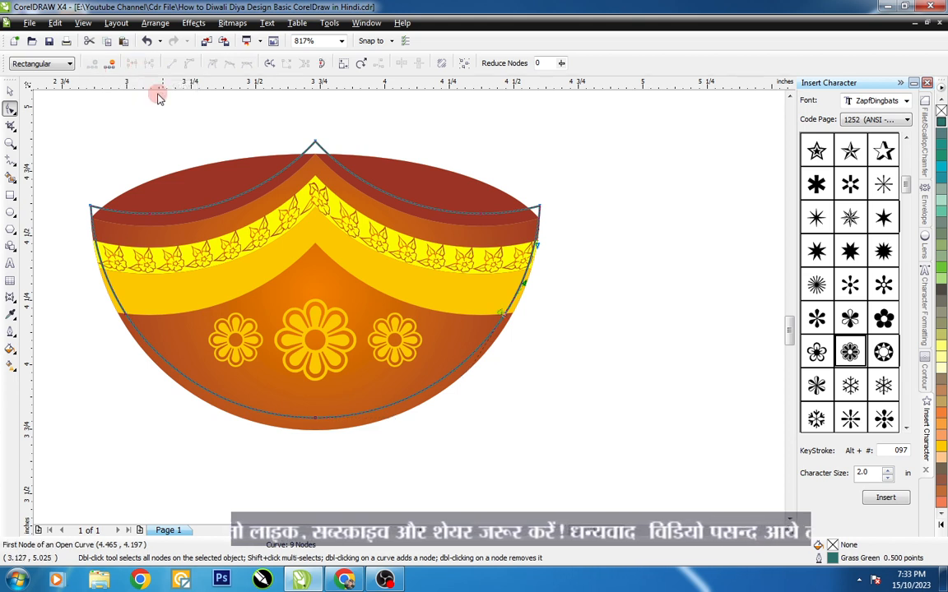
drag(97, 303, 153, 330)
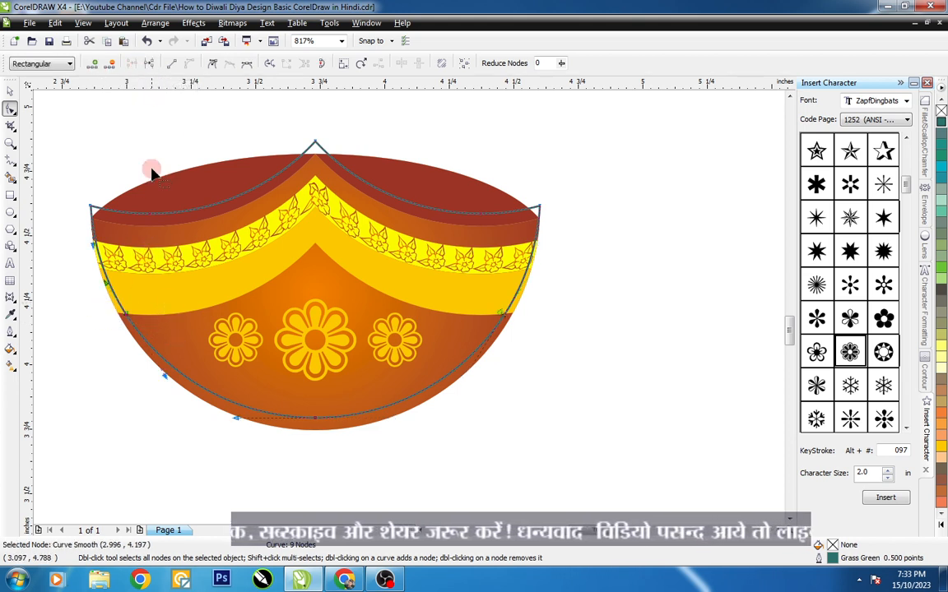
click(150, 65)
key(space)
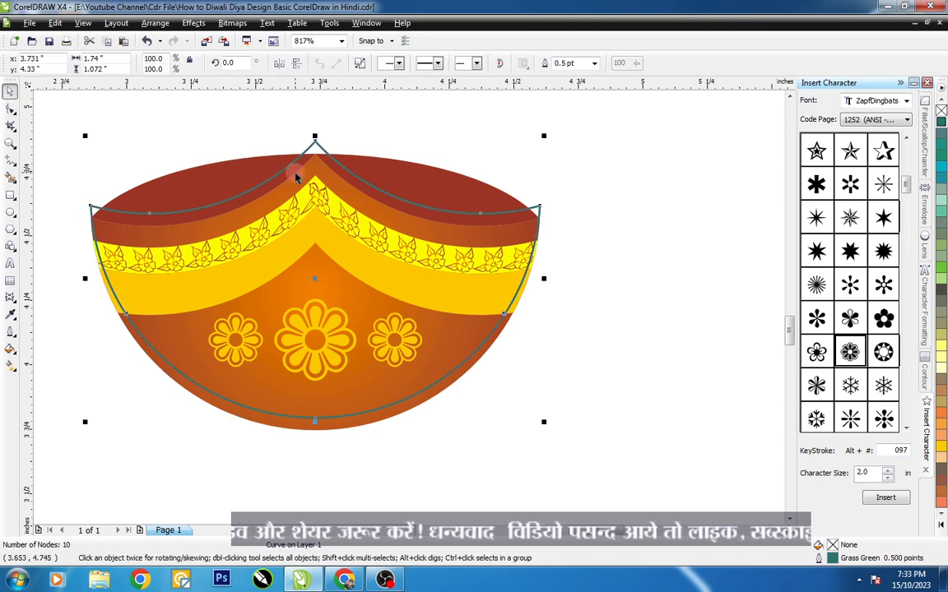
click(275, 137)
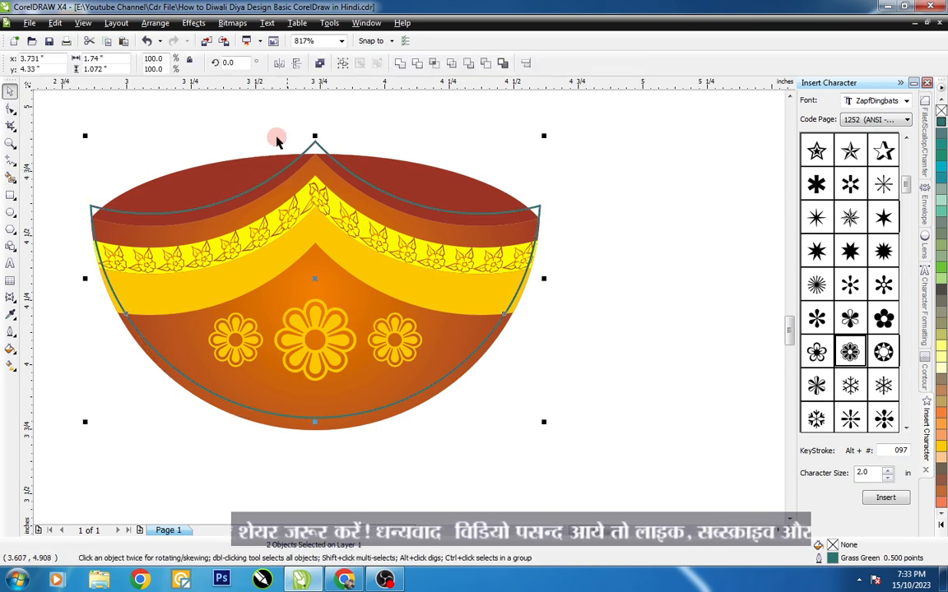
- Delete the upper piece of the split green outline and give the remaining lower arc a dash-dot line style
click(328, 149)
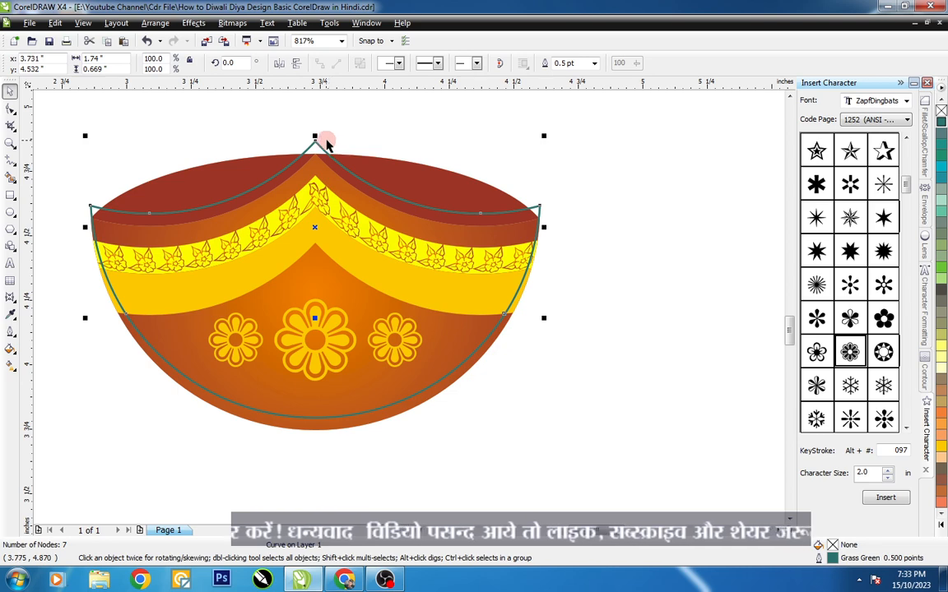
key(Delete)
click(198, 384)
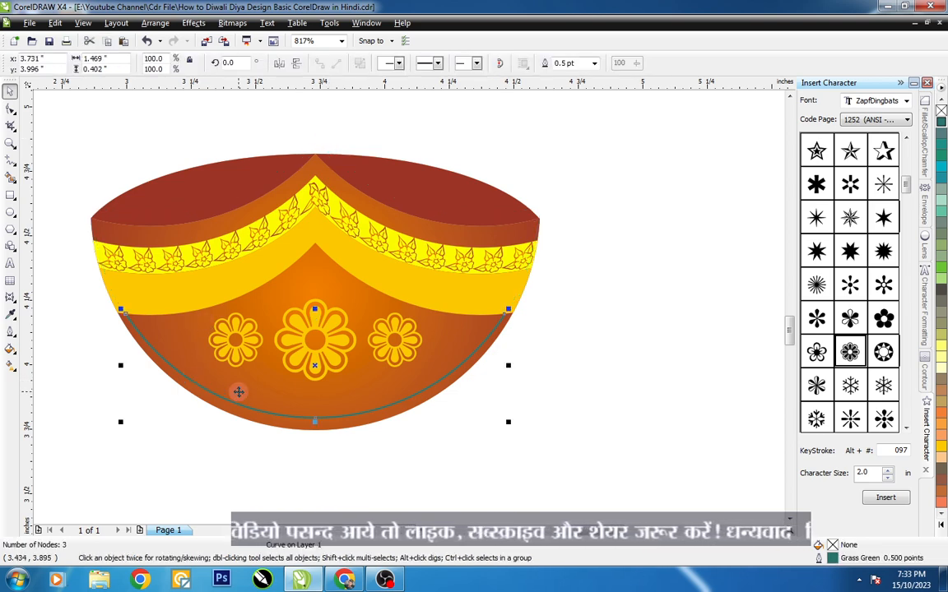
key(F12)
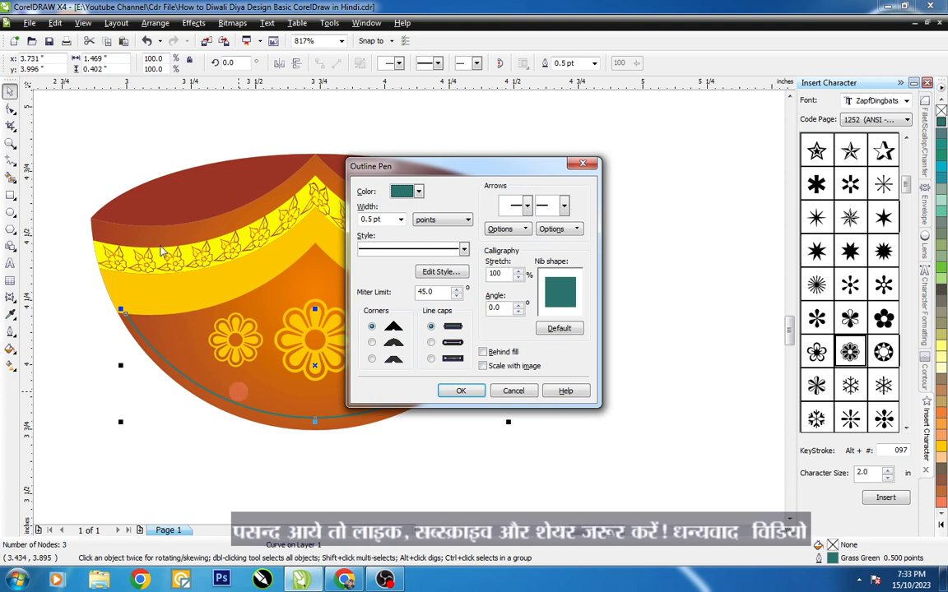
click(466, 250)
click(464, 365)
click(464, 365)
click(465, 365)
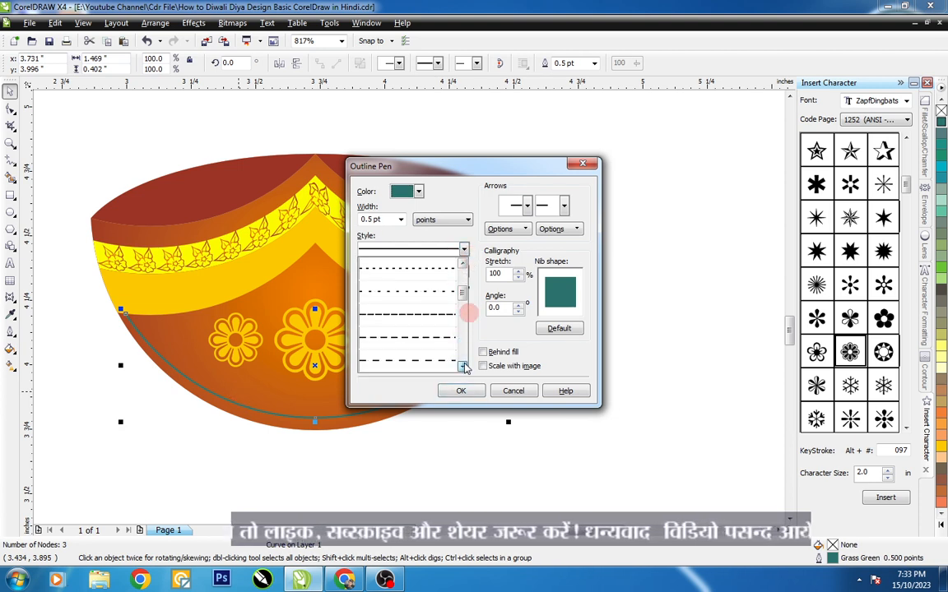
click(464, 365)
click(464, 365)
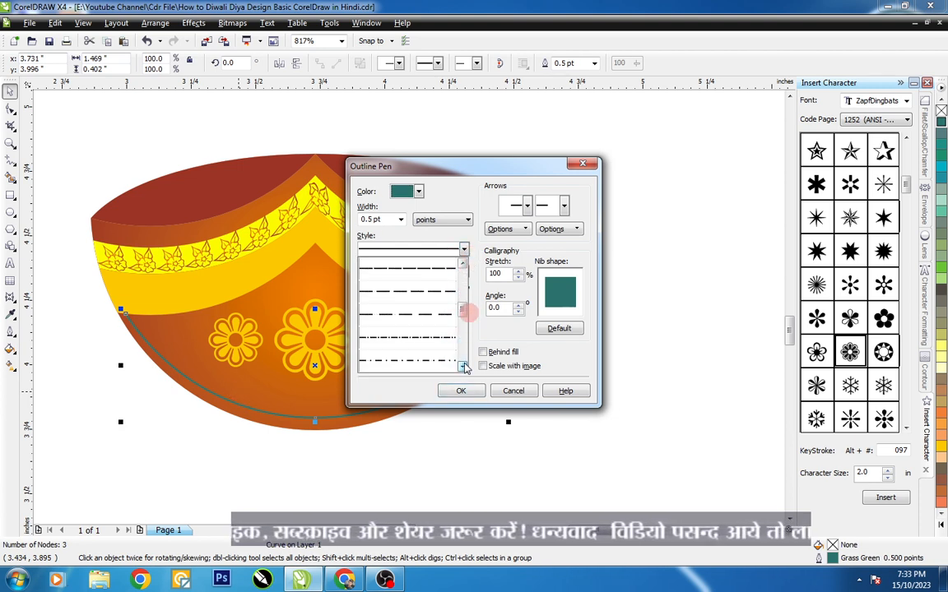
click(416, 338)
click(462, 391)
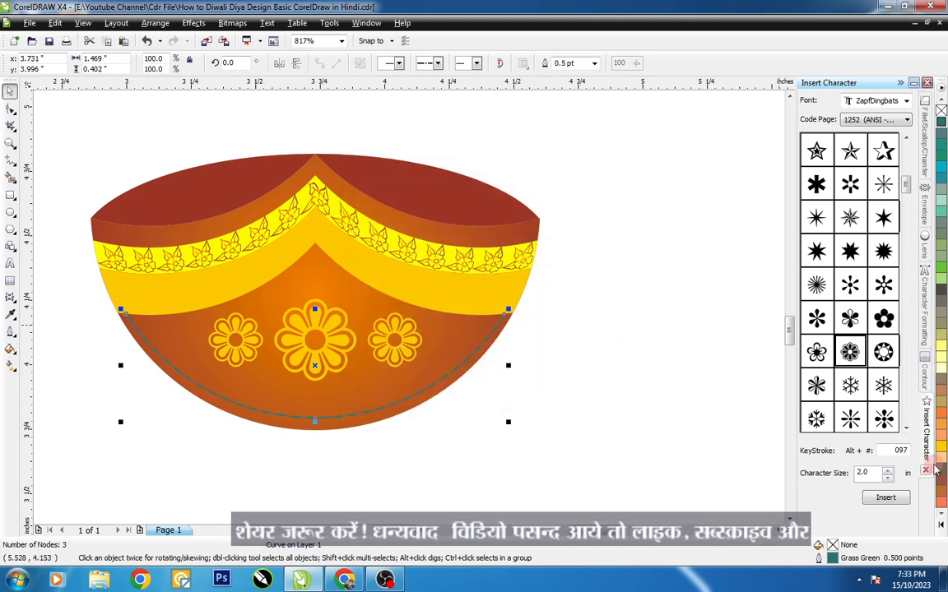
- Recolour the dash-dot arc along the bowl's lower edge White
click(941, 525)
right_click(914, 222)
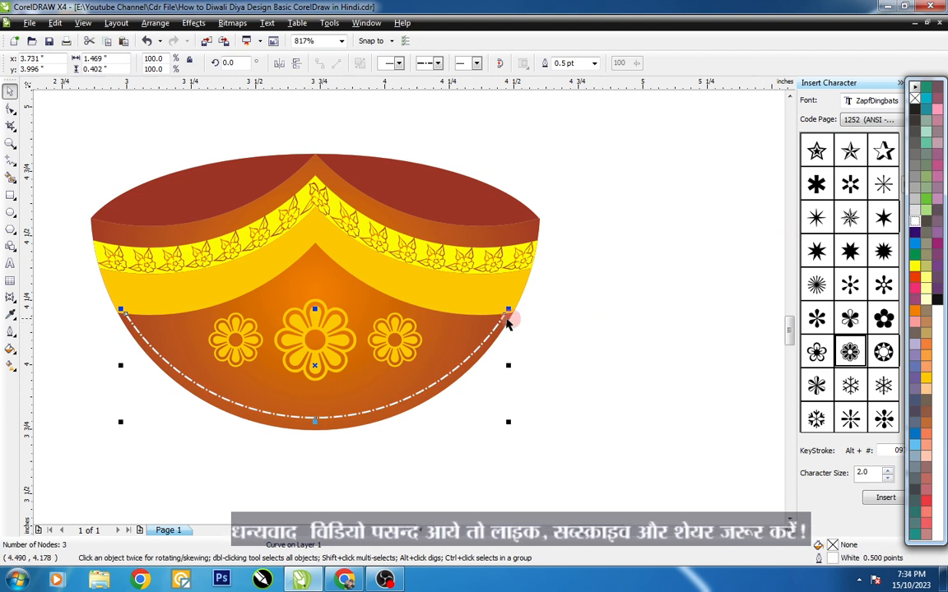
click(619, 249)
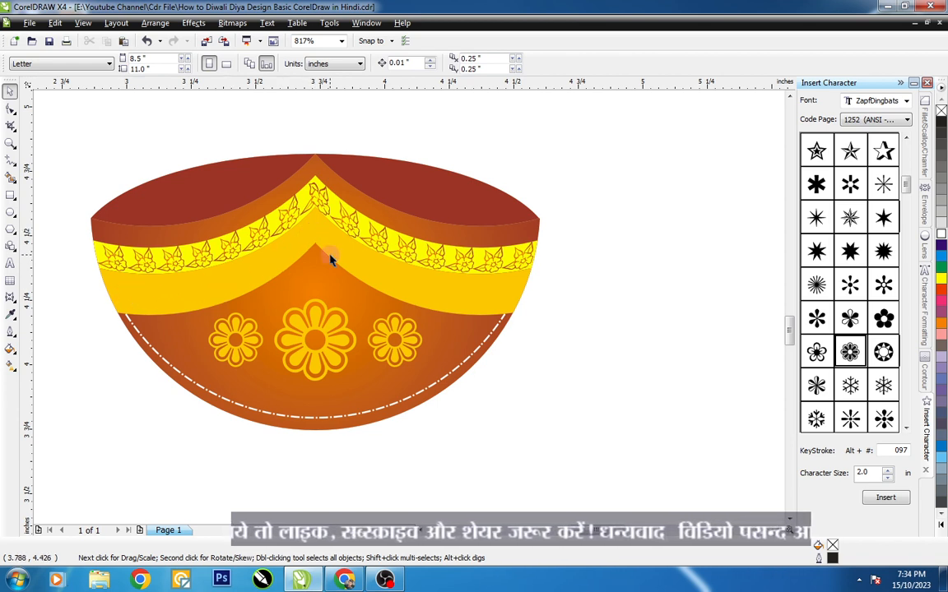
- Insert the ZapfDingbats starburst character above the bowl, scaled to 0.097 in, with a Red fill and no outline
click(817, 284)
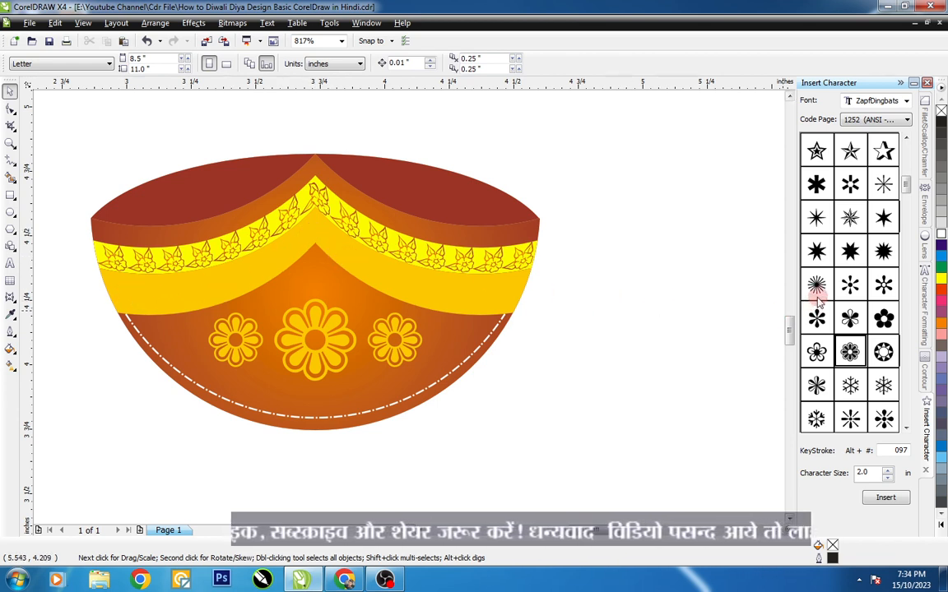
drag(817, 284, 607, 222)
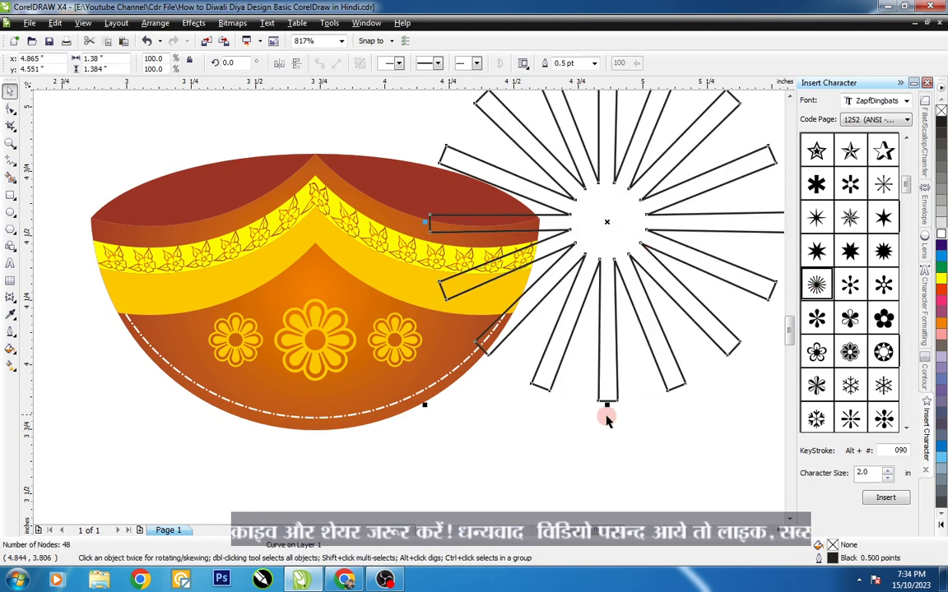
drag(424, 405, 605, 281)
drag(607, 221, 293, 122)
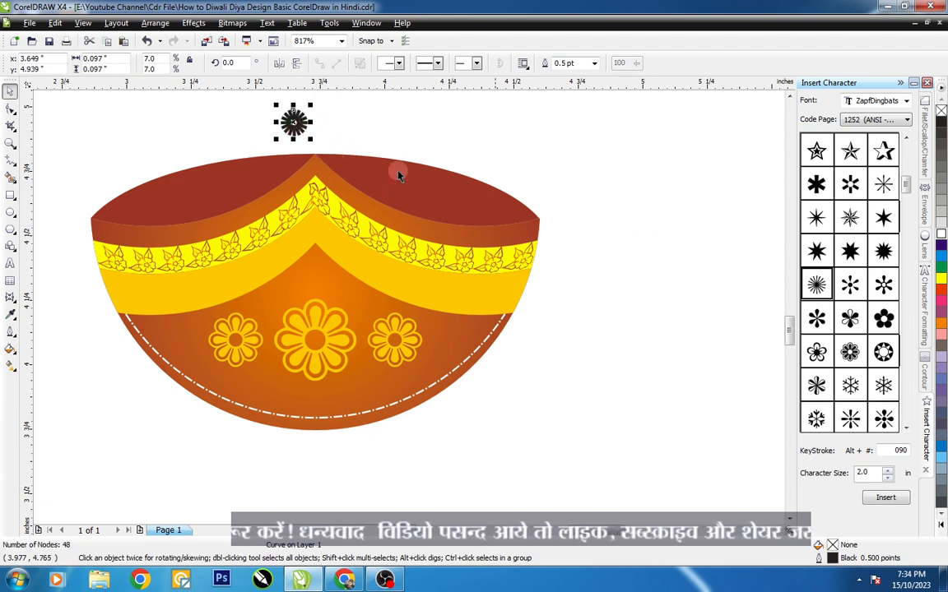
click(941, 291)
right_click(941, 111)
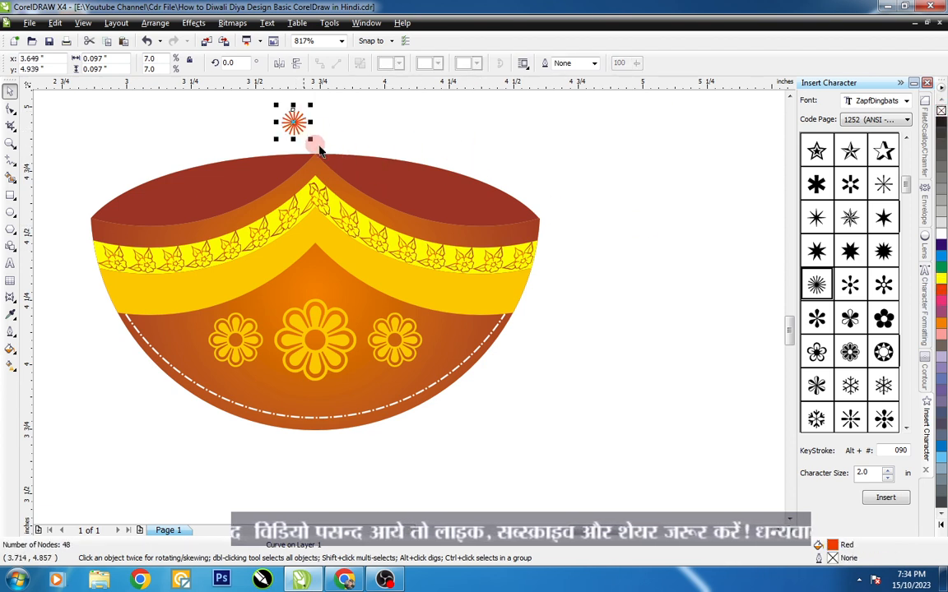
- Repeat the red starburst horizontally into an evenly spaced row of 18, group them and centre the row roughly above the bowl
drag(293, 124, 159, 122)
key(ctrl+r)
key(ctrl+r)
key(ctrl+r)
key(ctrl+r)
key(ctrl+r)
key(ctrl+r)
key(ctrl+r)
key(ctrl+r)
key(ctrl+r)
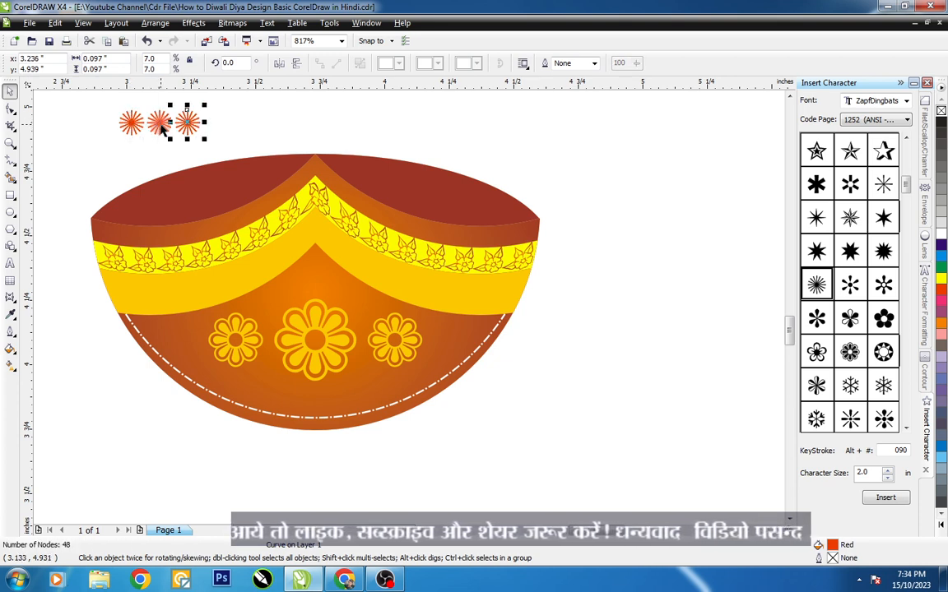
key(ctrl+r)
key(ctrl+r)
key(ctrl+r)
key(ctrl+r)
key(ctrl+r)
key(ctrl+r)
key(ctrl+r)
key(ctrl+r)
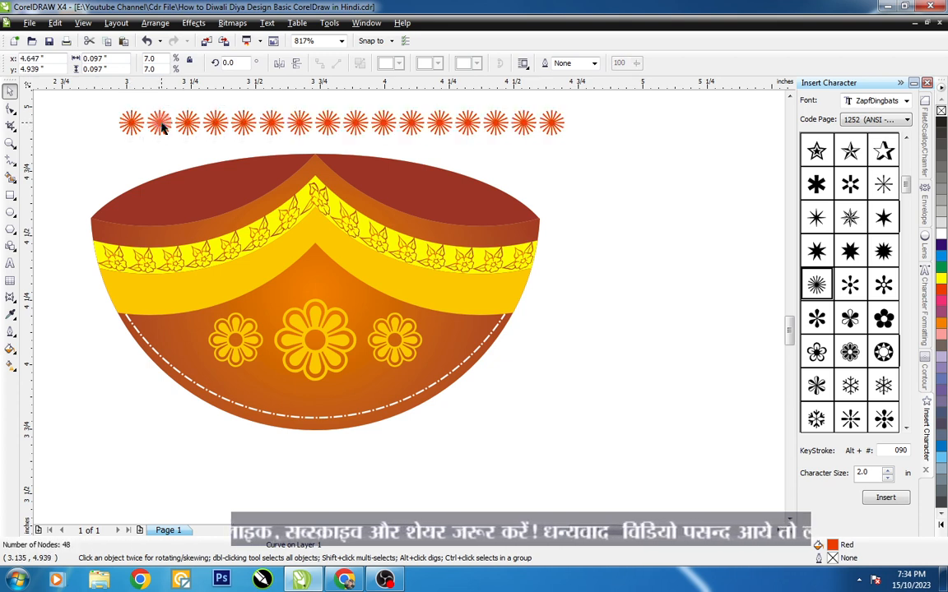
drag(103, 151, 621, 104)
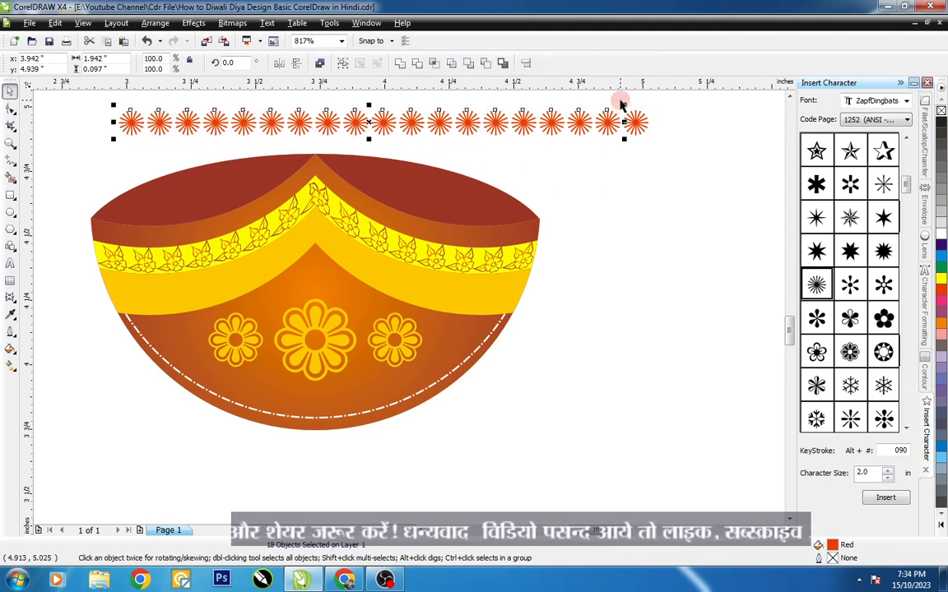
click(637, 125)
key(Delete)
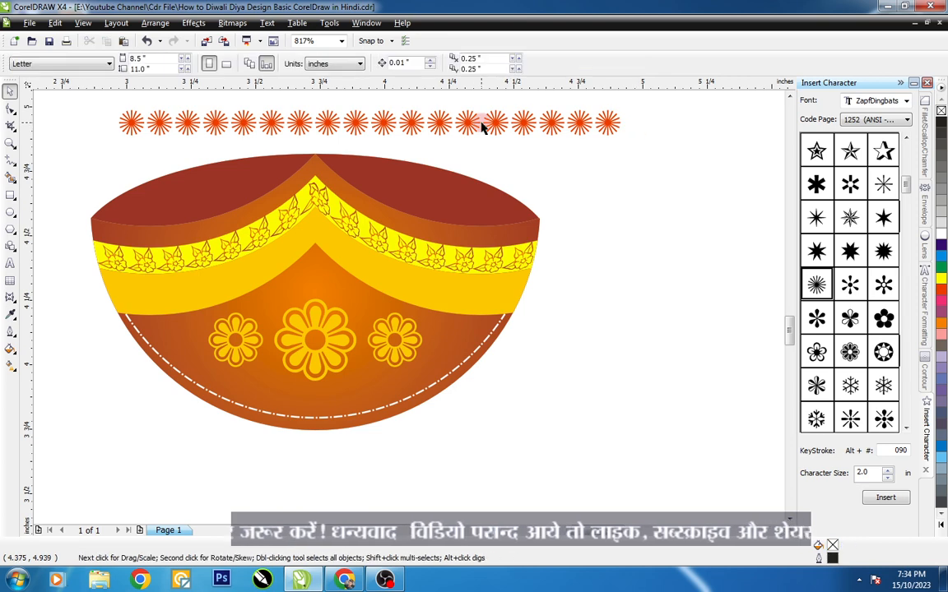
drag(483, 123, 436, 125)
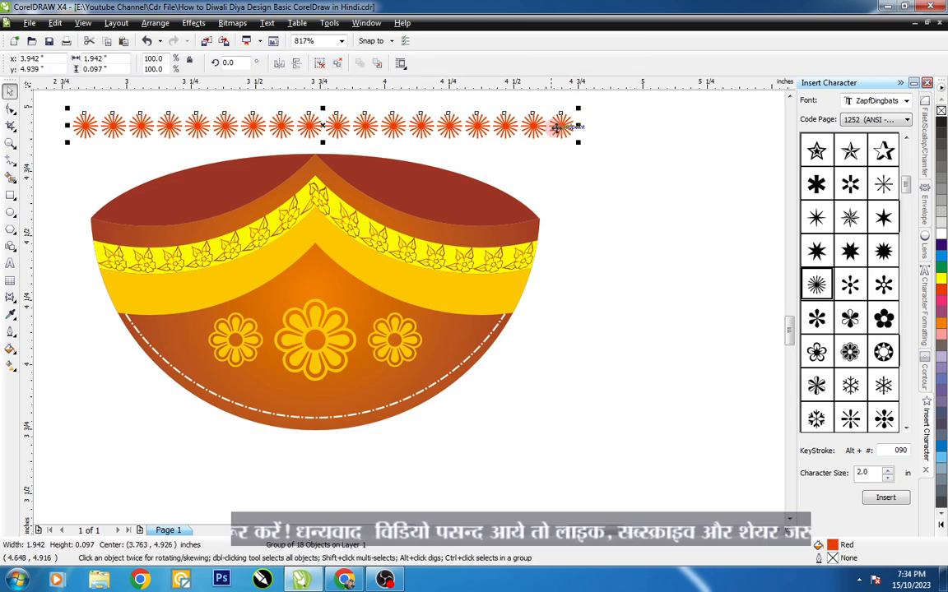
- Shape the starburst group with an envelope created from the deep yellow band
click(924, 212)
click(818, 295)
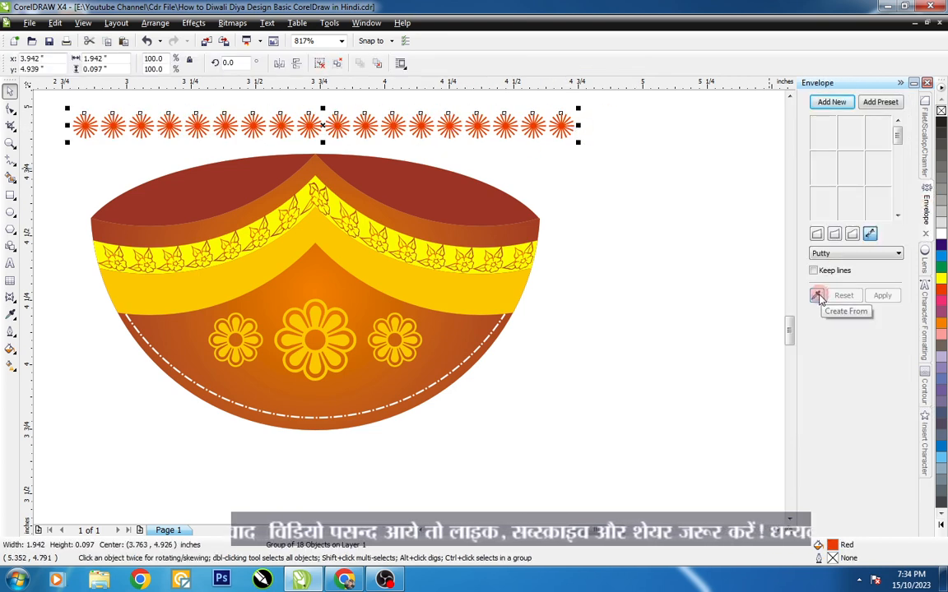
click(355, 265)
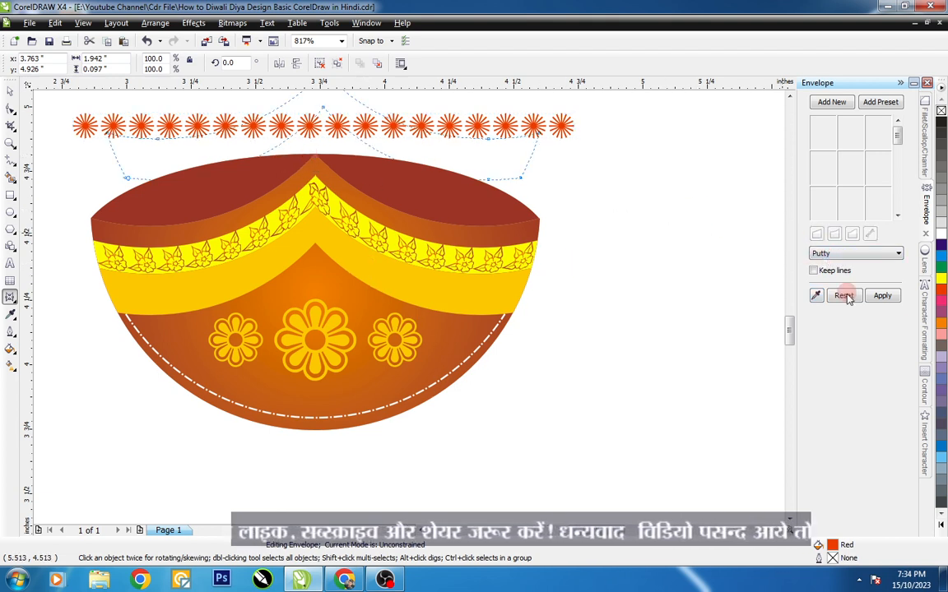
click(883, 297)
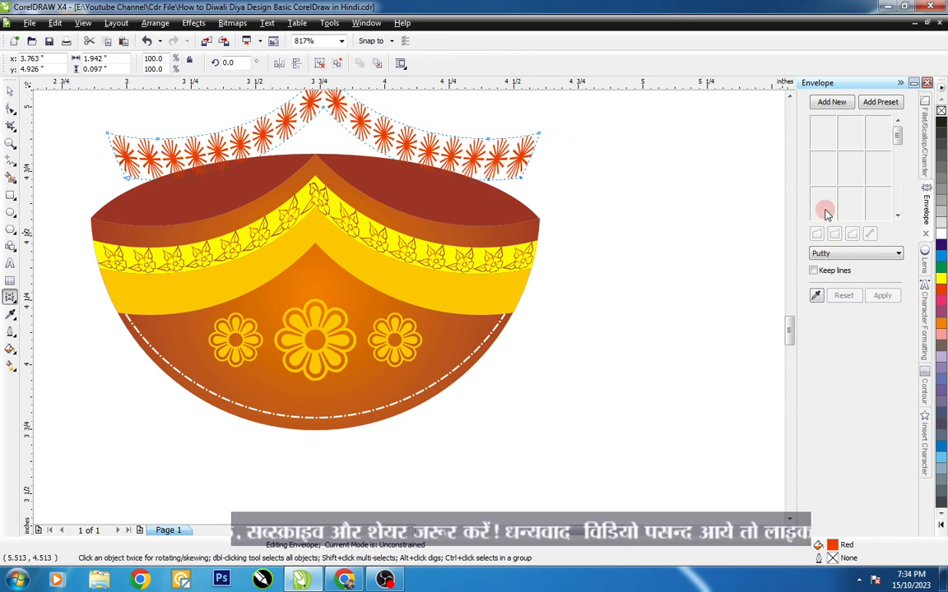
- Centre the curved starburst group horizontally on the bowl and fit it inside the deep yellow band
click(900, 82)
key(space)
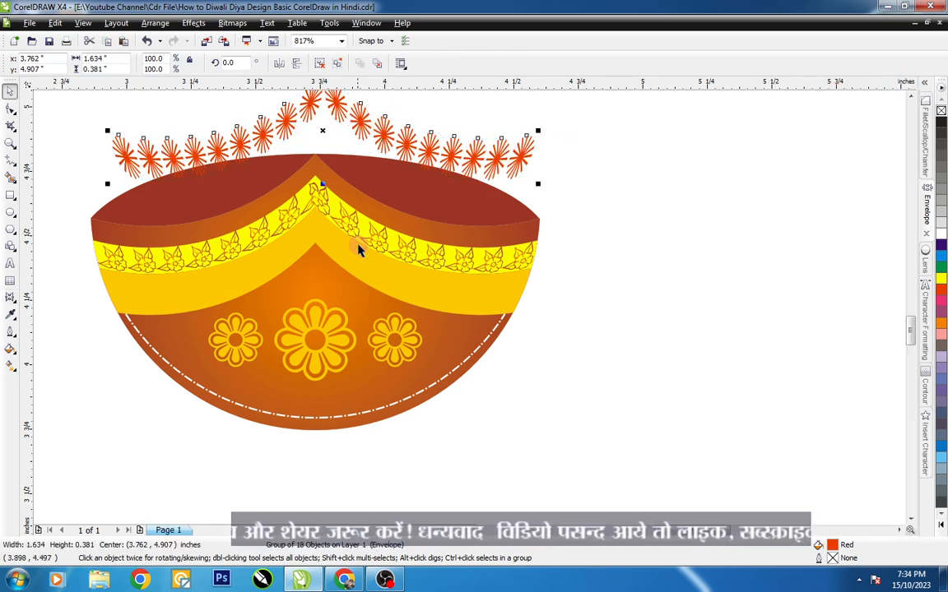
click(618, 216)
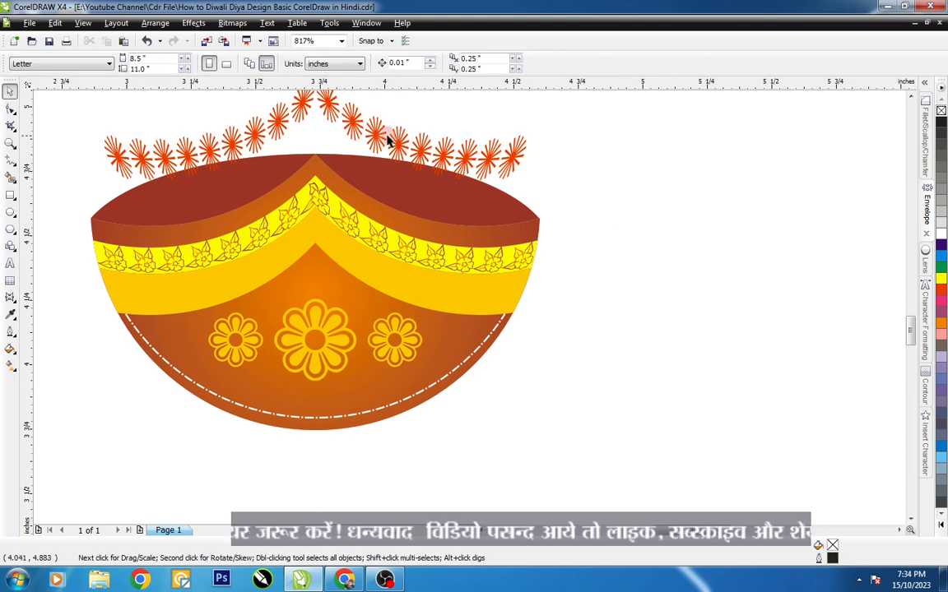
drag(389, 140, 371, 273)
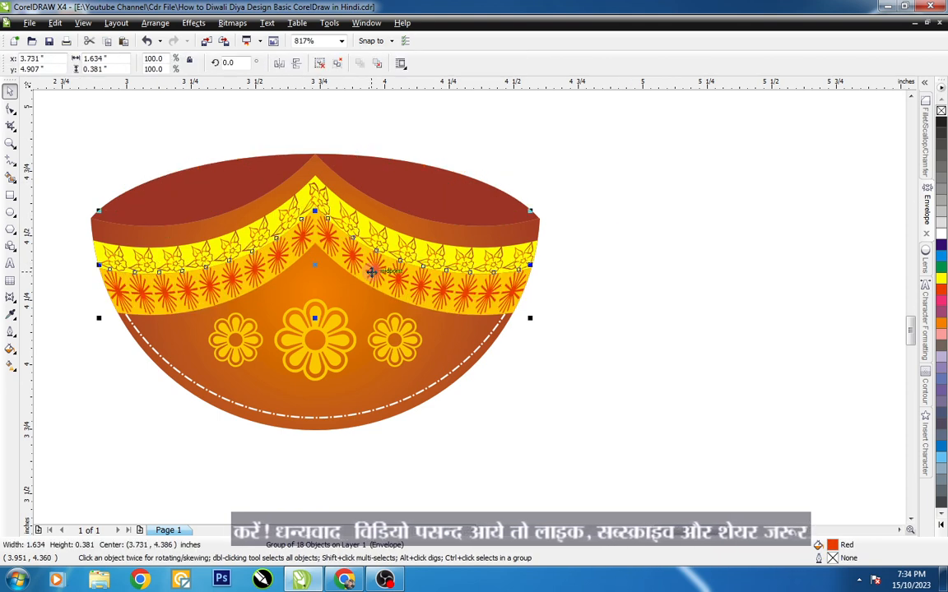
key(F2)
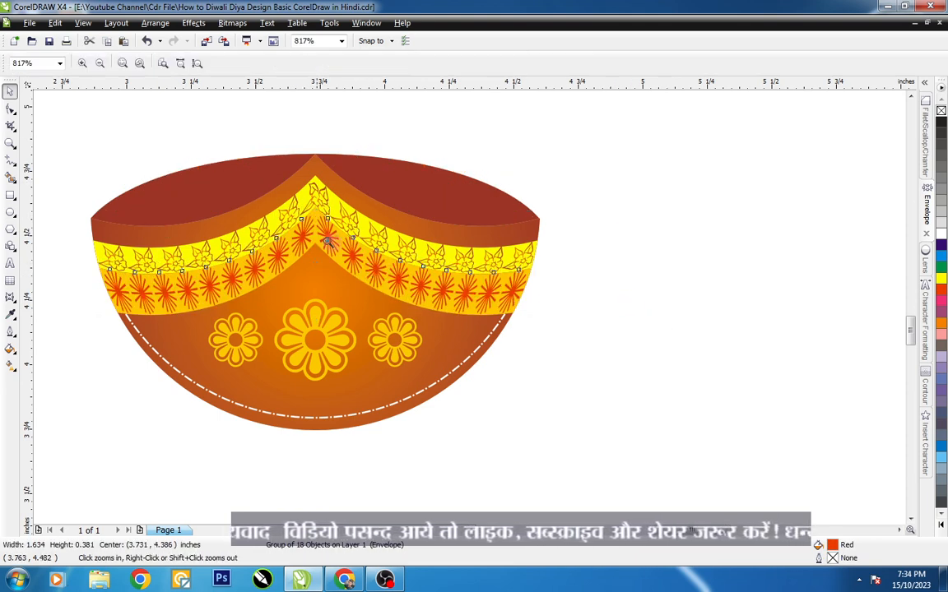
drag(238, 188, 420, 310)
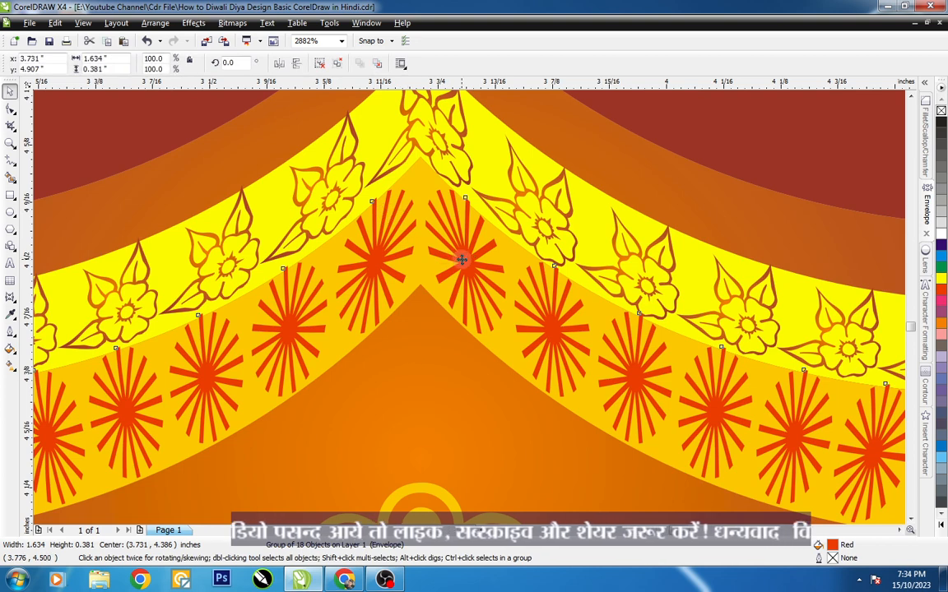
drag(461, 260, 462, 265)
key(F3)
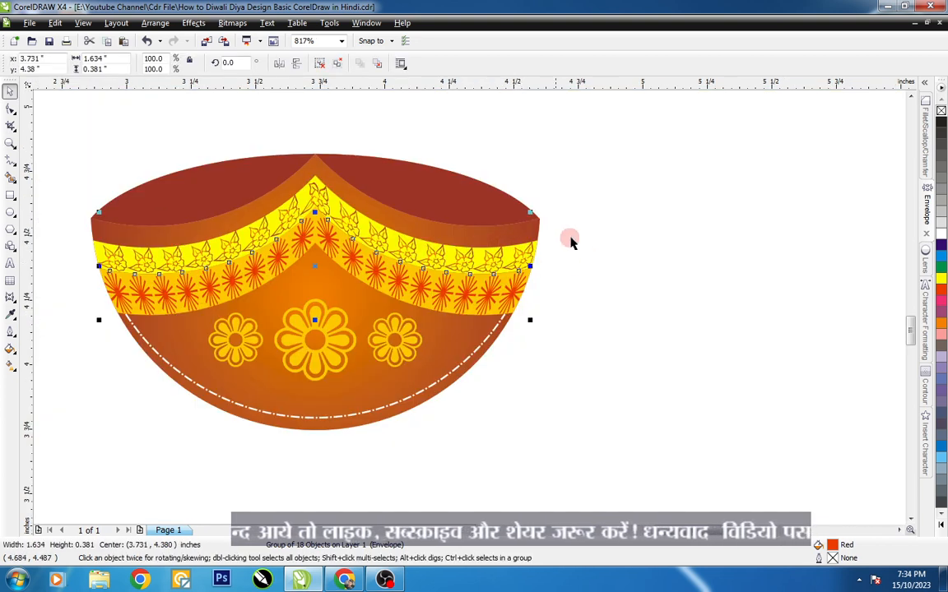
- Try a Yellow fill on the curved starburst group and delete the group
click(942, 283)
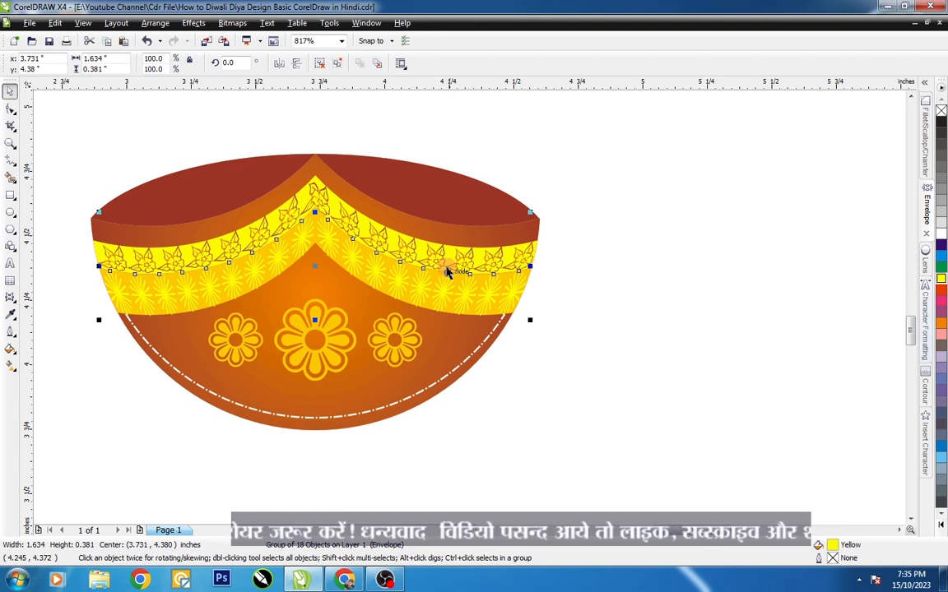
key(Delete)
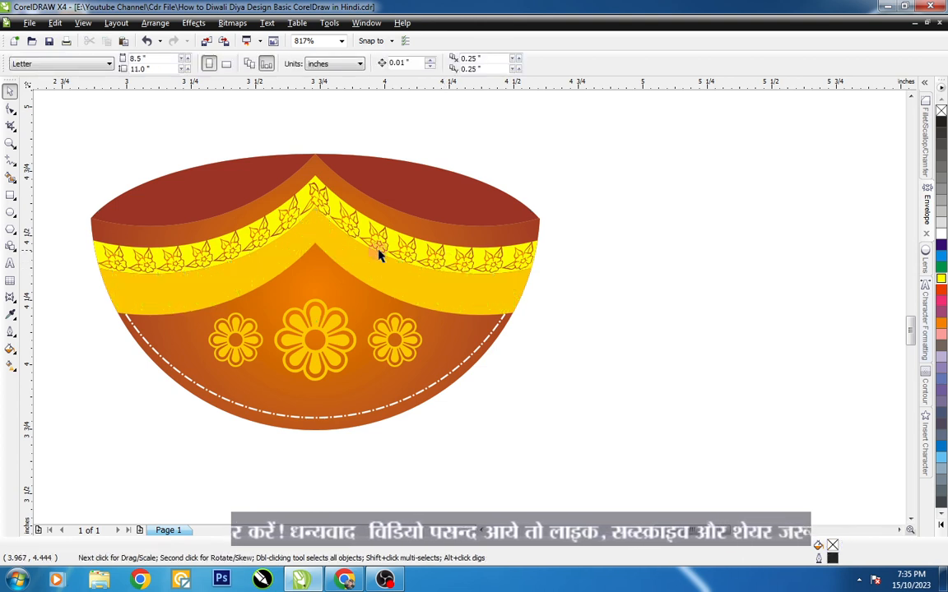
- Apply the bowl body's fountain fill to the deep yellow band
click(330, 278)
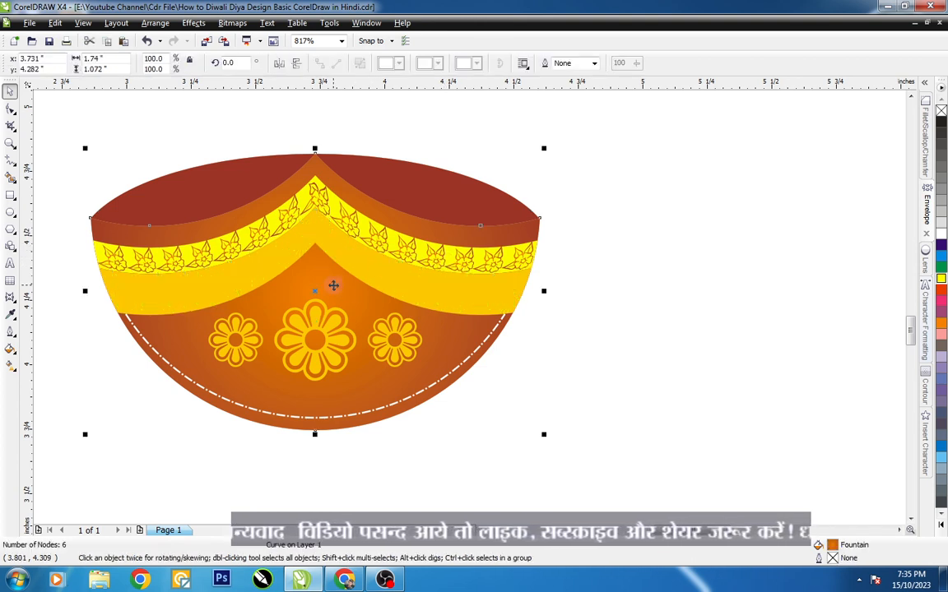
drag(828, 546, 439, 291)
click(649, 273)
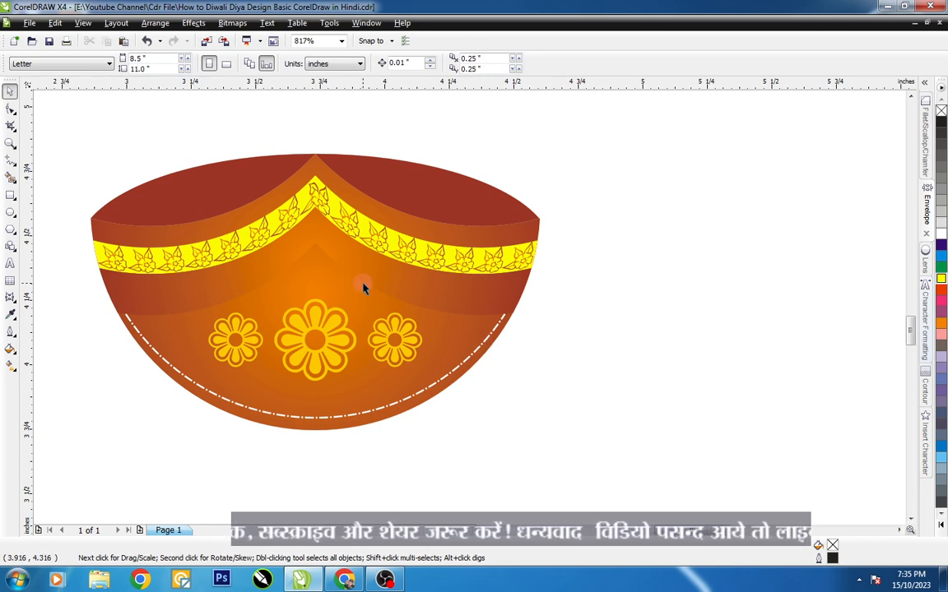
- Select the whole decorated bowl and scale it up proportionally to 133.9 %
key(z)
right_click(491, 309)
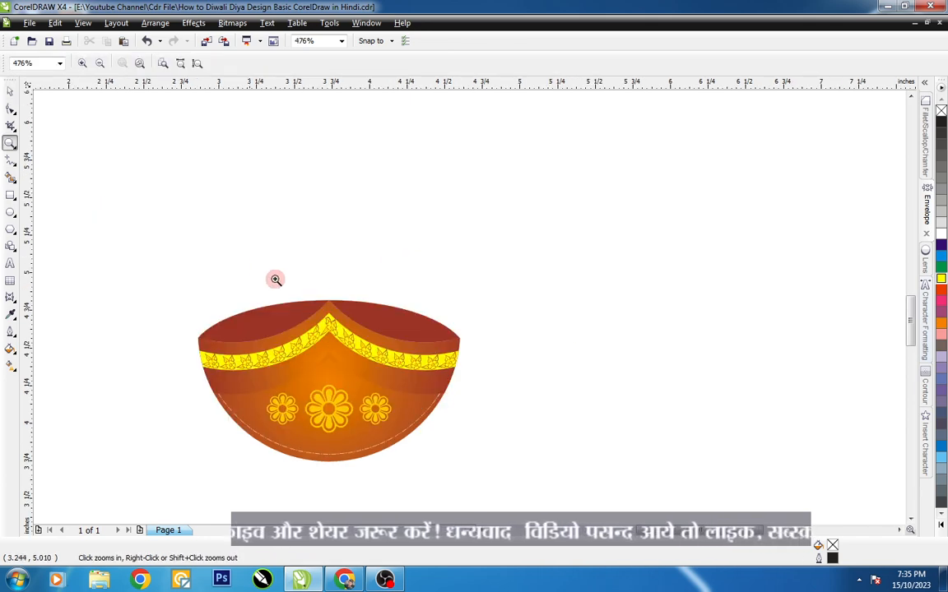
drag(140, 225, 563, 480)
right_click(418, 413)
key(space)
drag(180, 282, 427, 459)
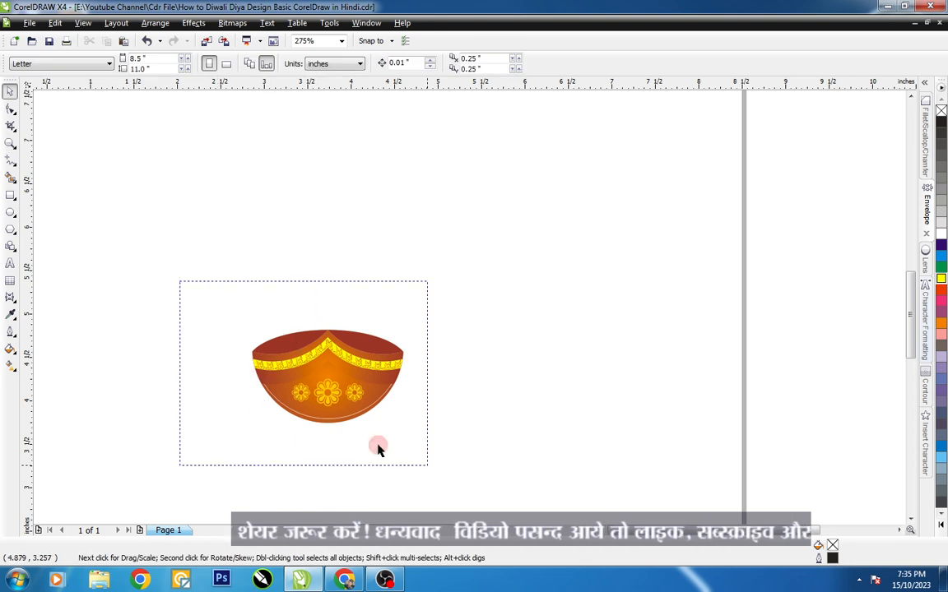
drag(409, 327, 457, 298)
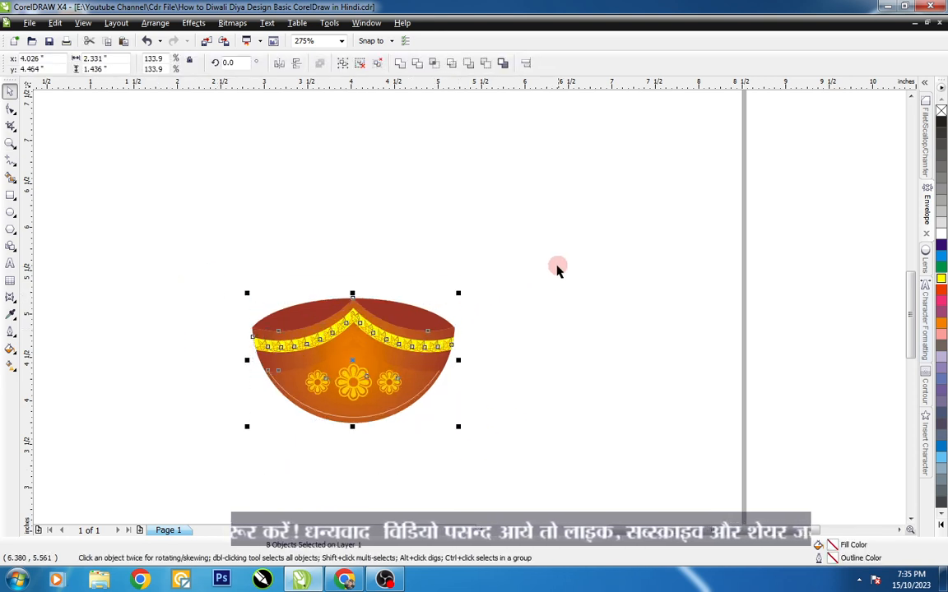
- Draw a teardrop basic shape about 0.33 by 0.58 inches above the centre of the bowl for the flame
key(z)
drag(167, 149, 613, 427)
key(space)
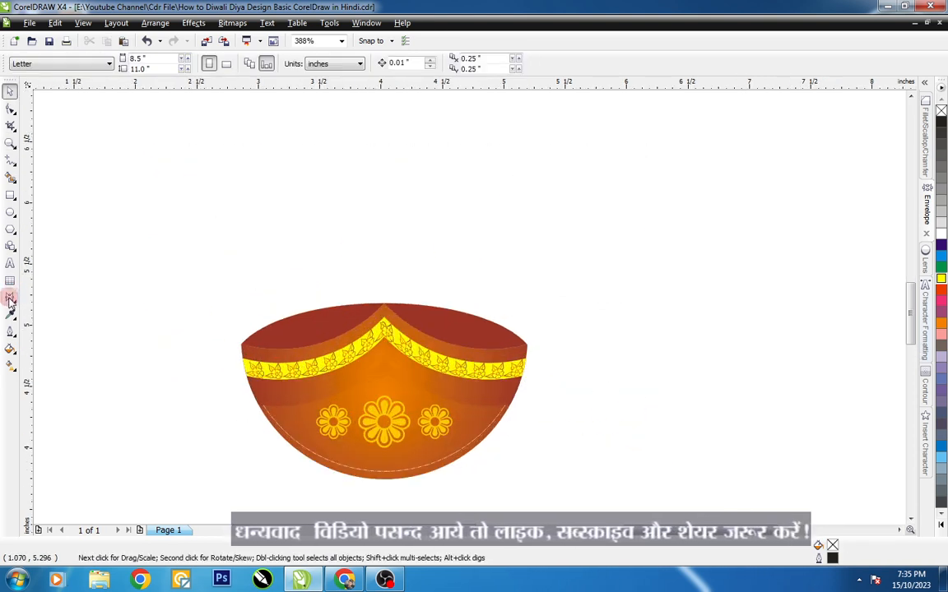
click(10, 248)
click(58, 254)
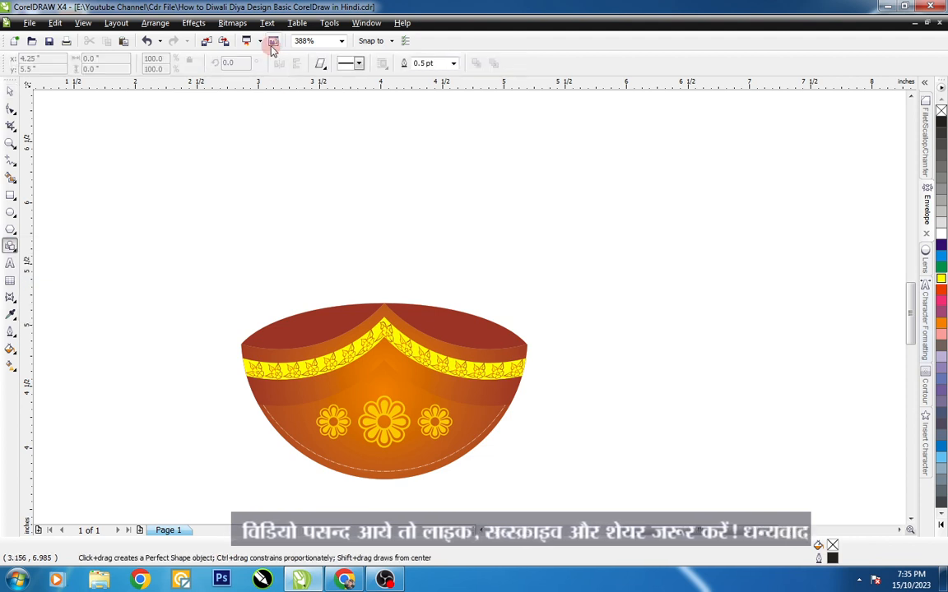
click(321, 64)
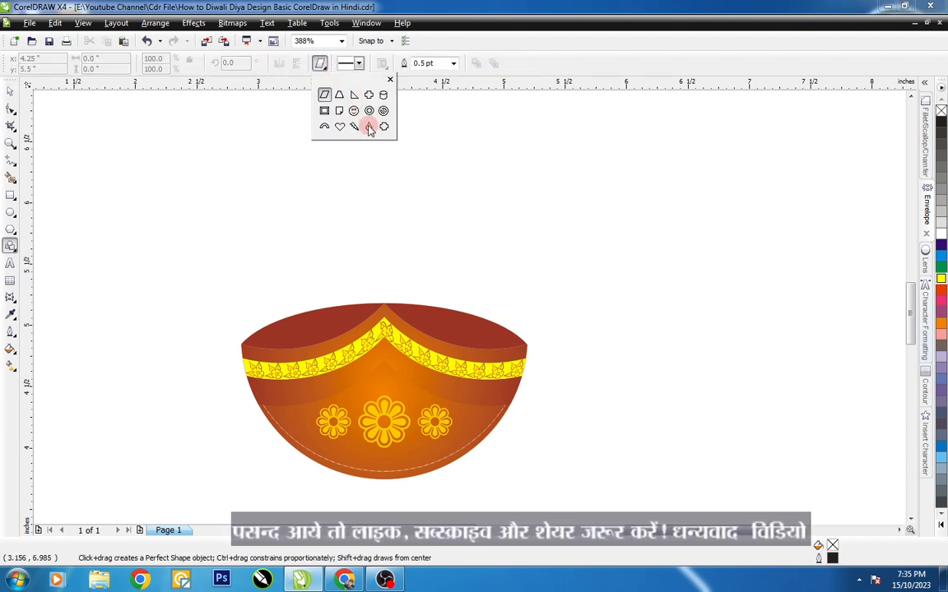
click(369, 129)
drag(350, 146, 393, 259)
key(space)
key(F2)
drag(314, 190, 492, 328)
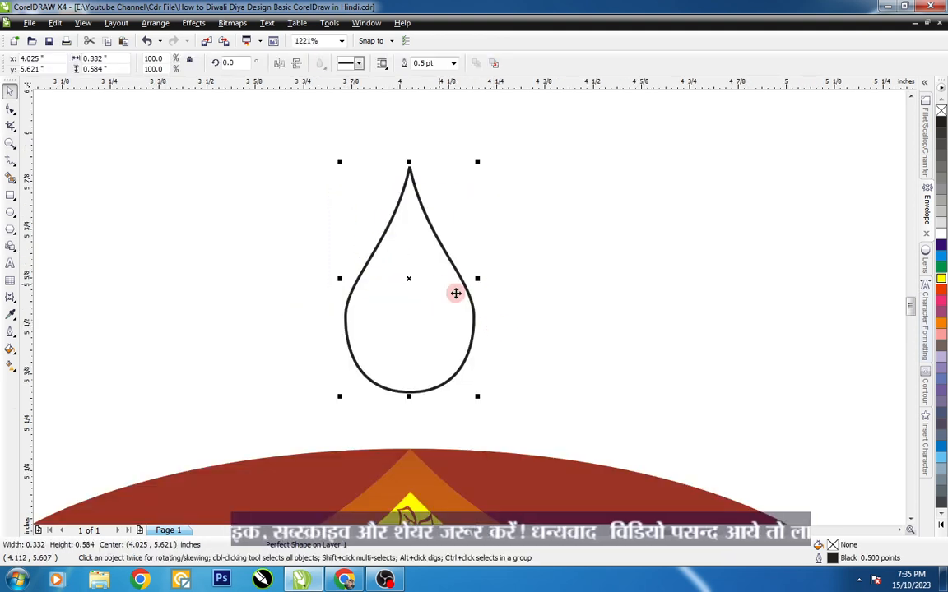
- Convert the teardrop to curves and delete its two side nodes
key(ctrl+q)
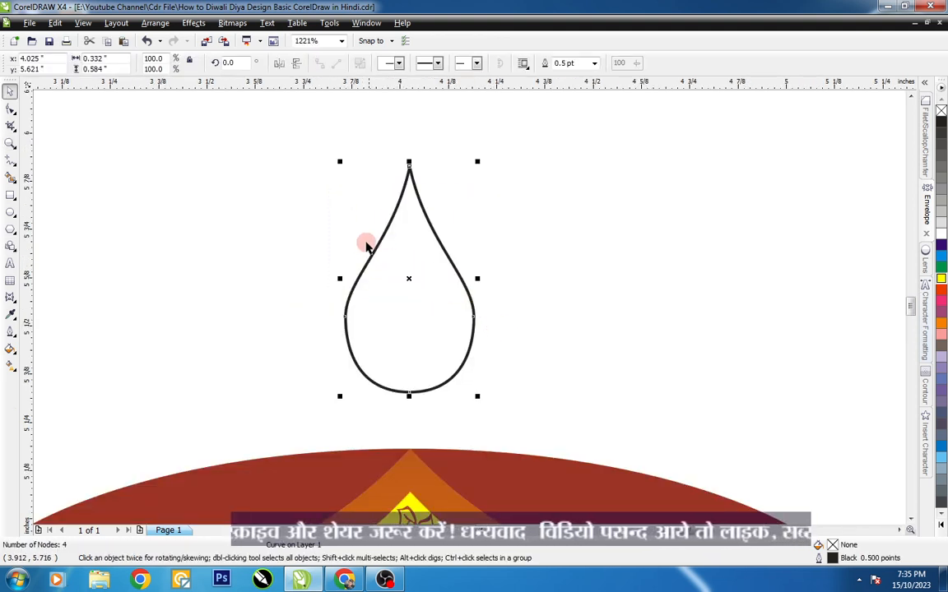
key(F10)
drag(280, 269, 510, 345)
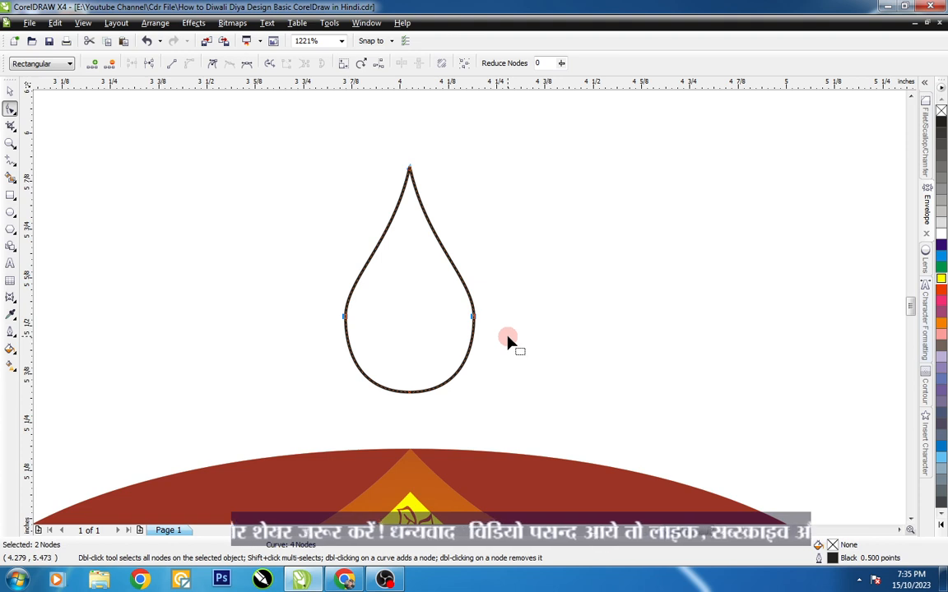
key(Delete)
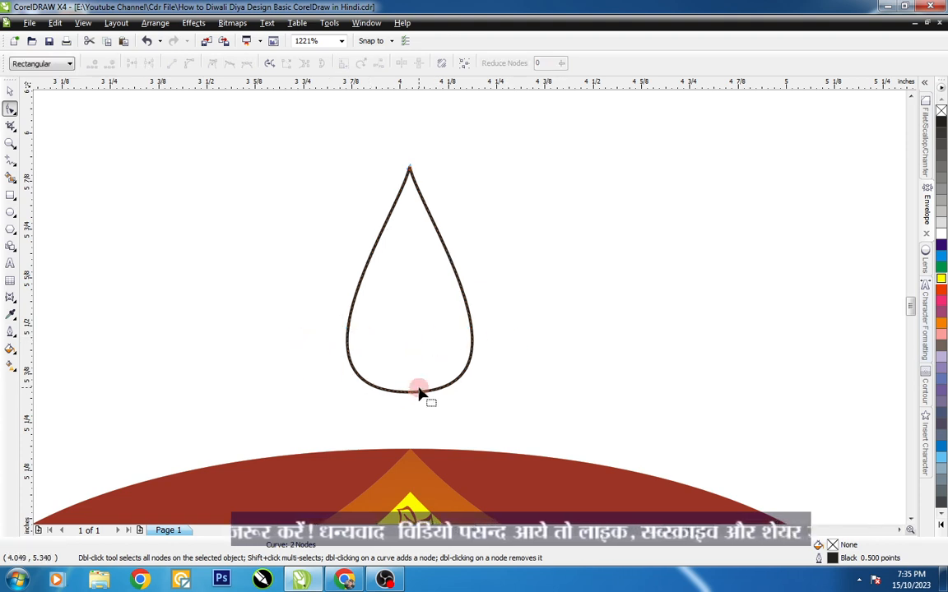
- Make the teardrop's bottom node a cusp and raise both of its curve handles slightly to form a shallow point
click(375, 383)
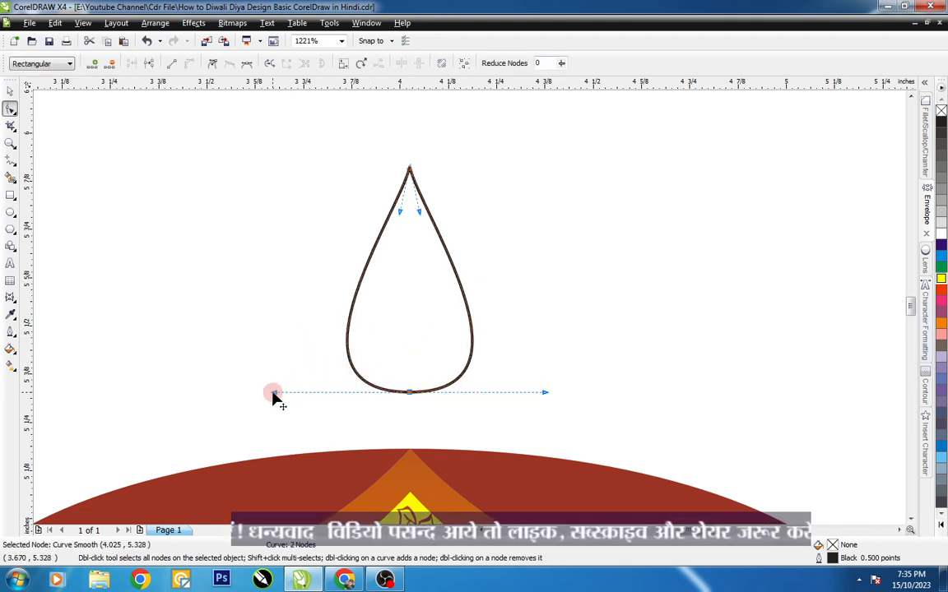
drag(276, 396, 276, 376)
key(ctrl+z)
click(212, 64)
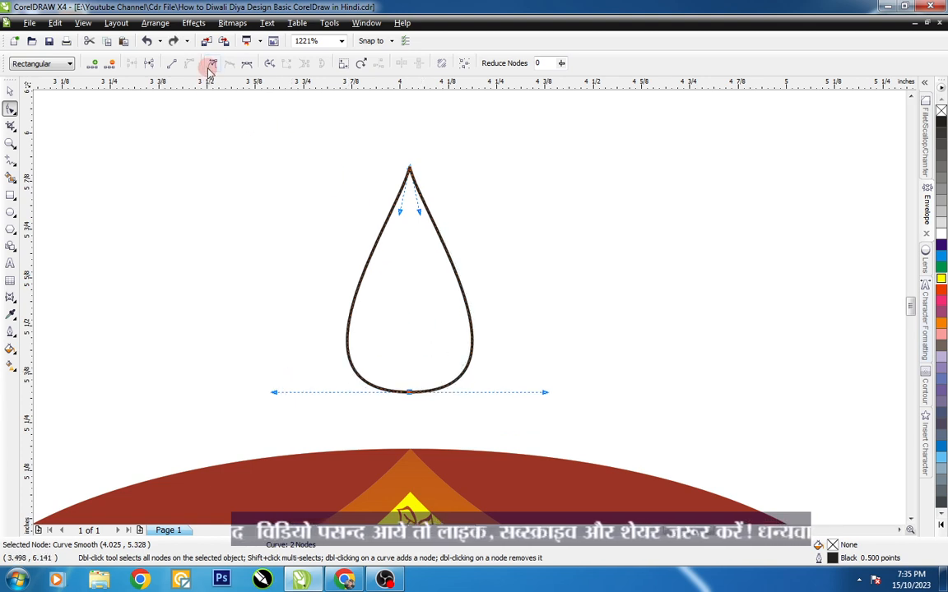
drag(277, 395, 274, 376)
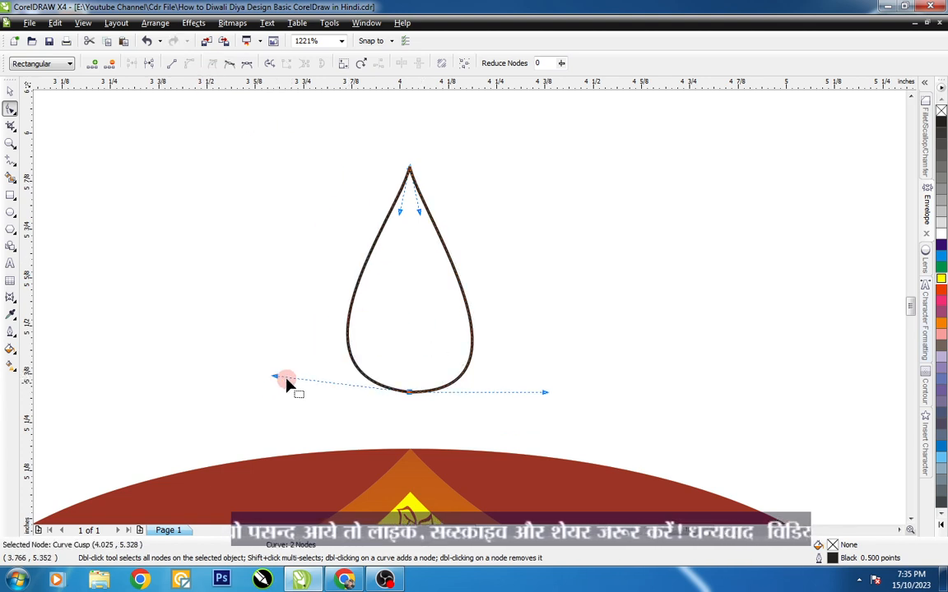
drag(546, 396, 546, 377)
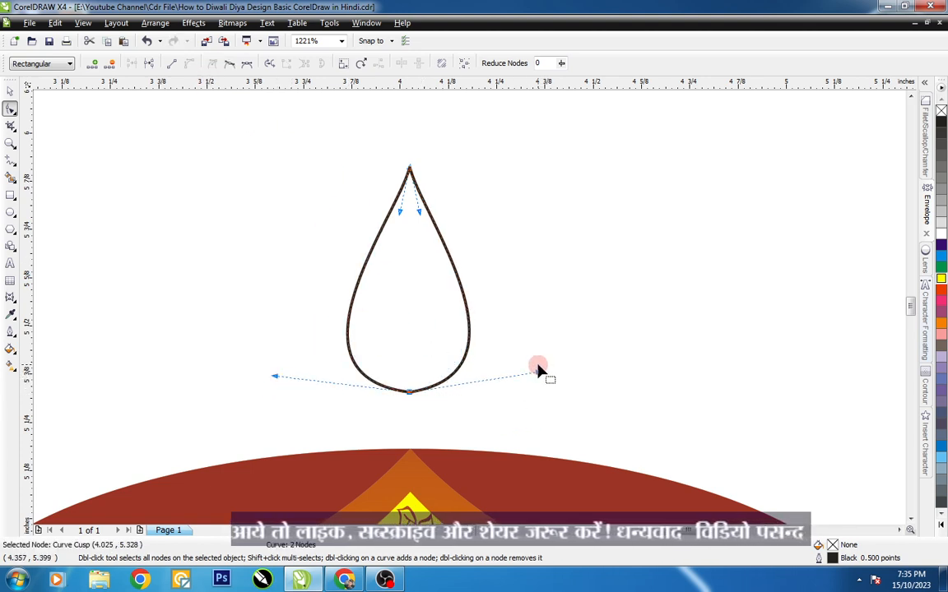
key(space)
key(F3)
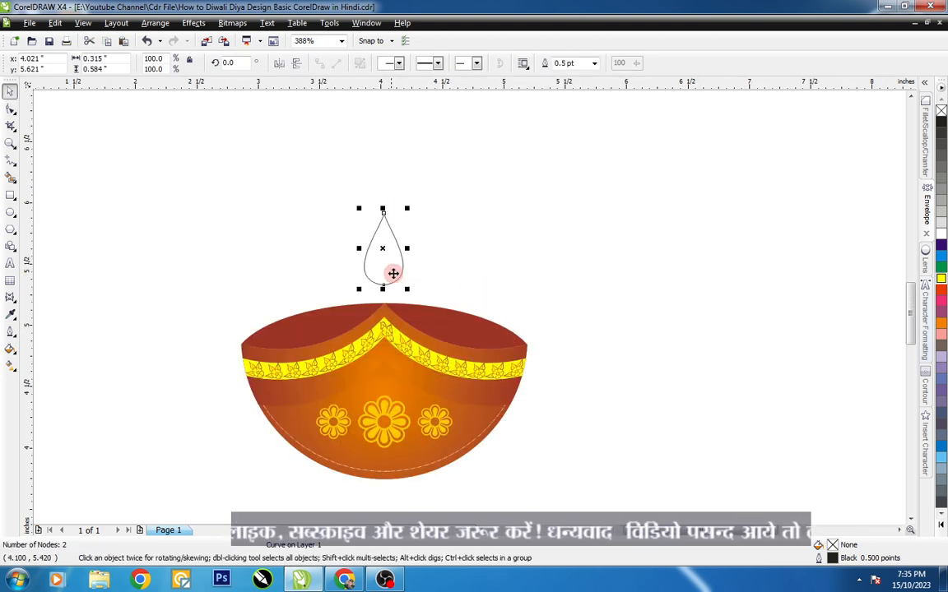
- Duplicate the teardrop twice horizontally with equal spacing to make a row of three
key(F2)
drag(343, 175, 655, 416)
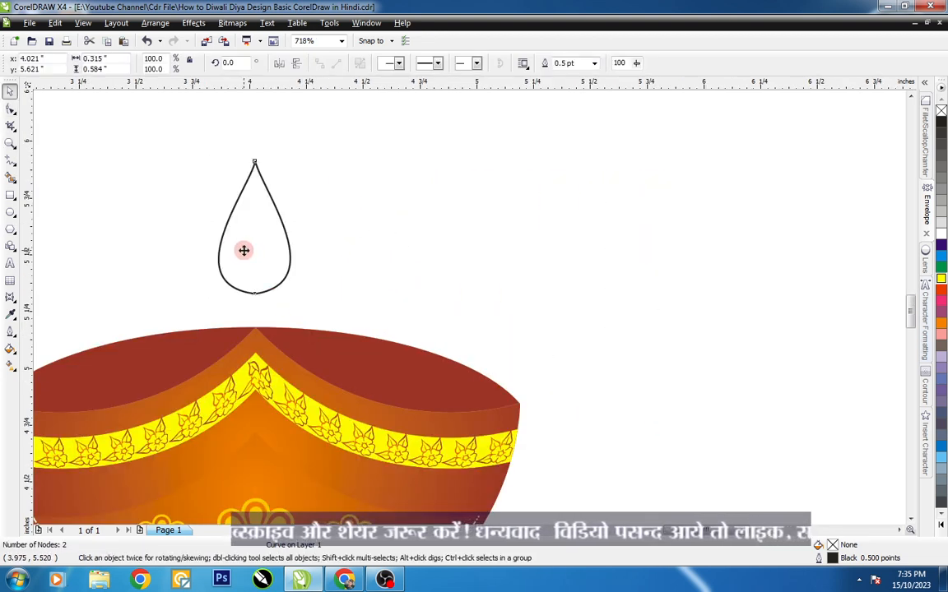
drag(243, 250, 376, 248)
right_click(376, 248)
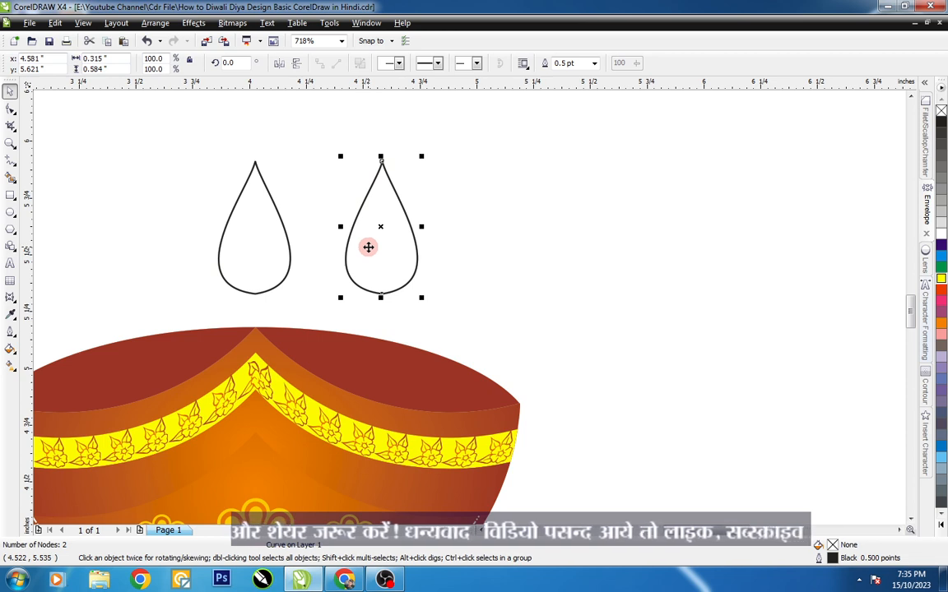
key(ctrl+r)
click(621, 182)
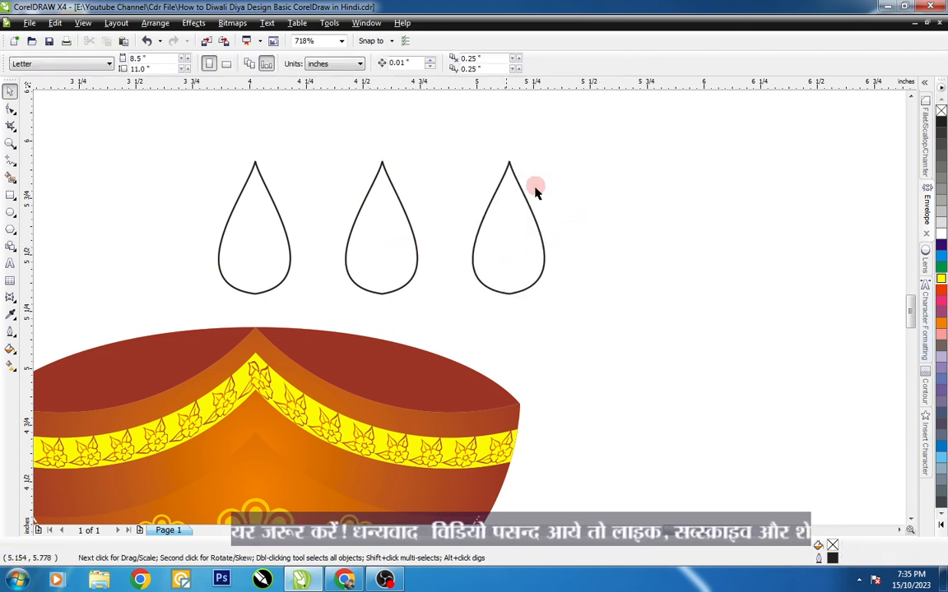
- Fill the original teardrop with Orange and the middle copy with Deep Yellow, removing both outlines
click(281, 228)
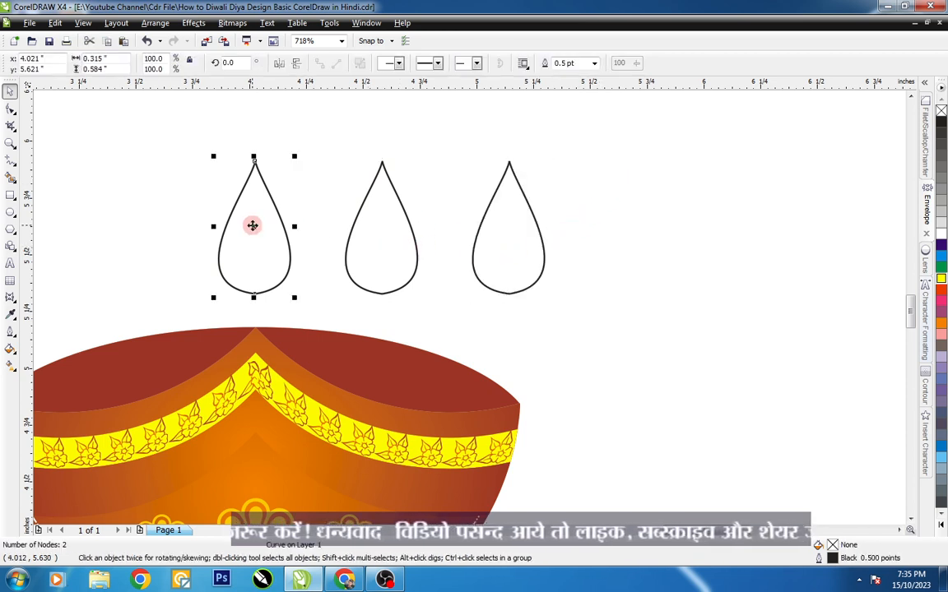
click(940, 328)
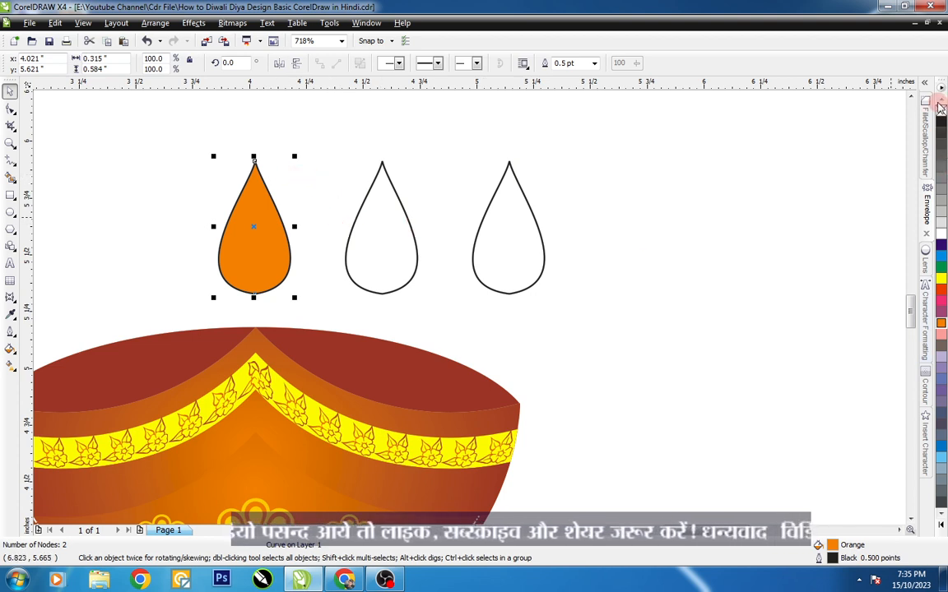
click(377, 249)
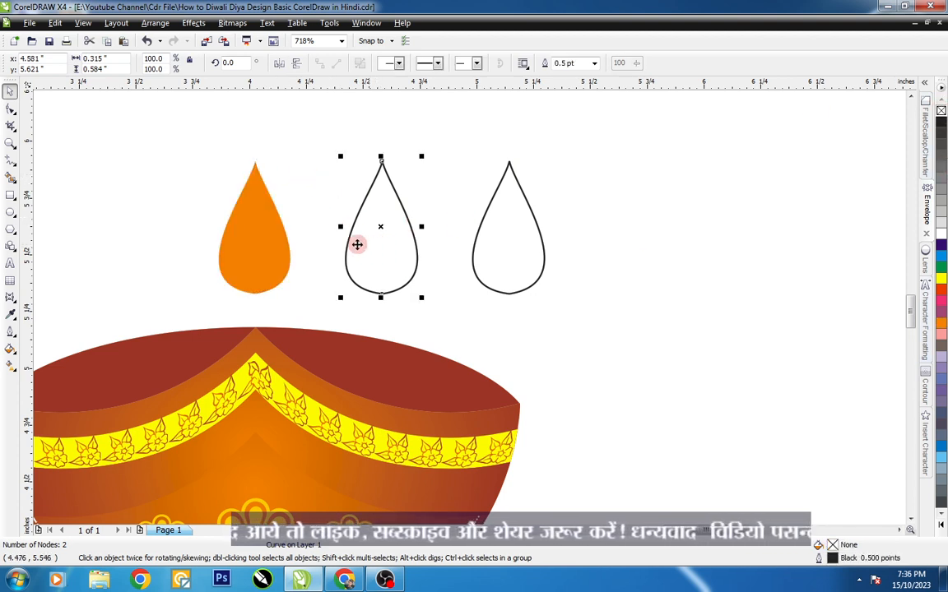
click(935, 526)
click(926, 377)
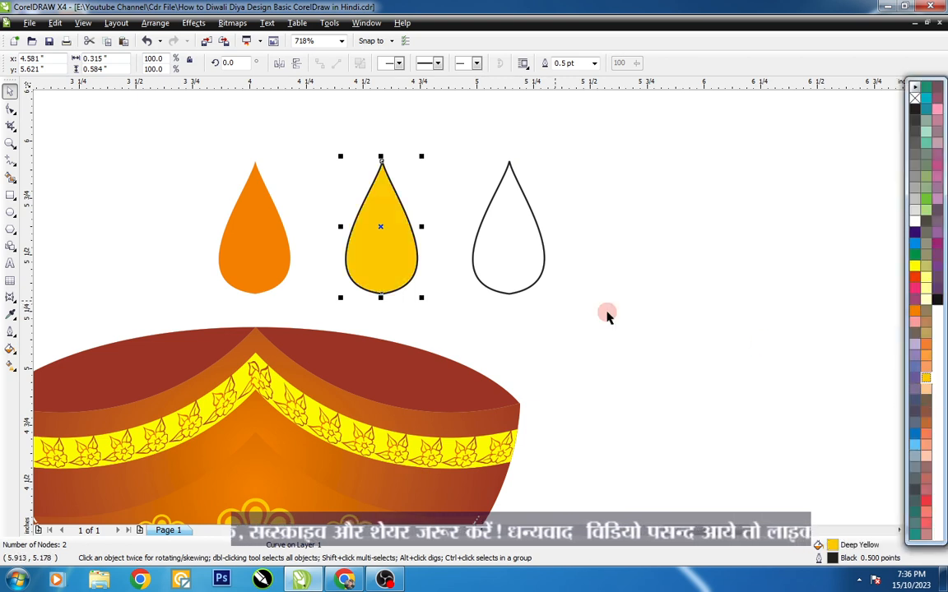
right_click(915, 98)
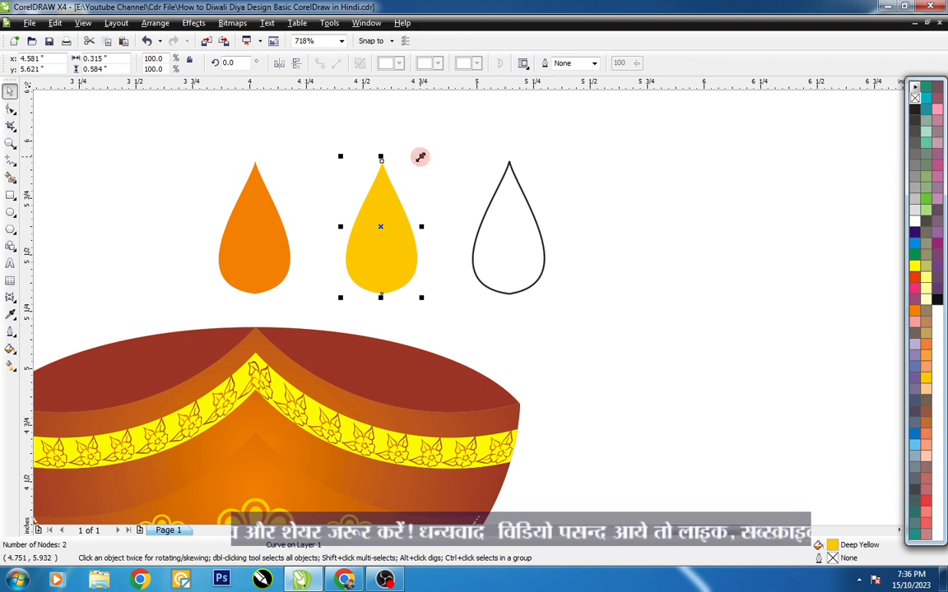
- Scale the middle teardrop to 83.6 % about its centre and repeat that scaling twice on the third teardrop
drag(420, 157, 416, 168)
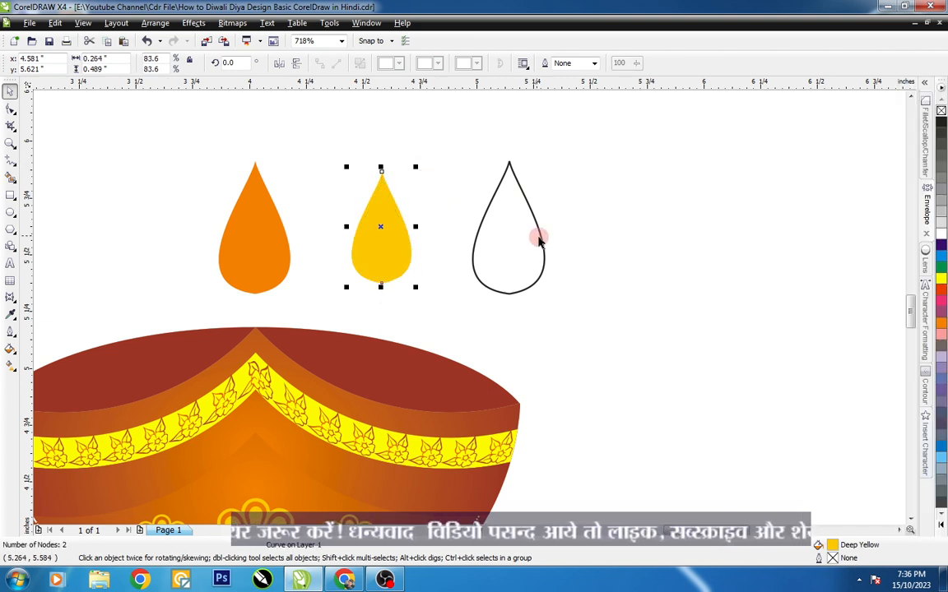
click(539, 239)
key(ctrl+r)
key(ctrl+r)
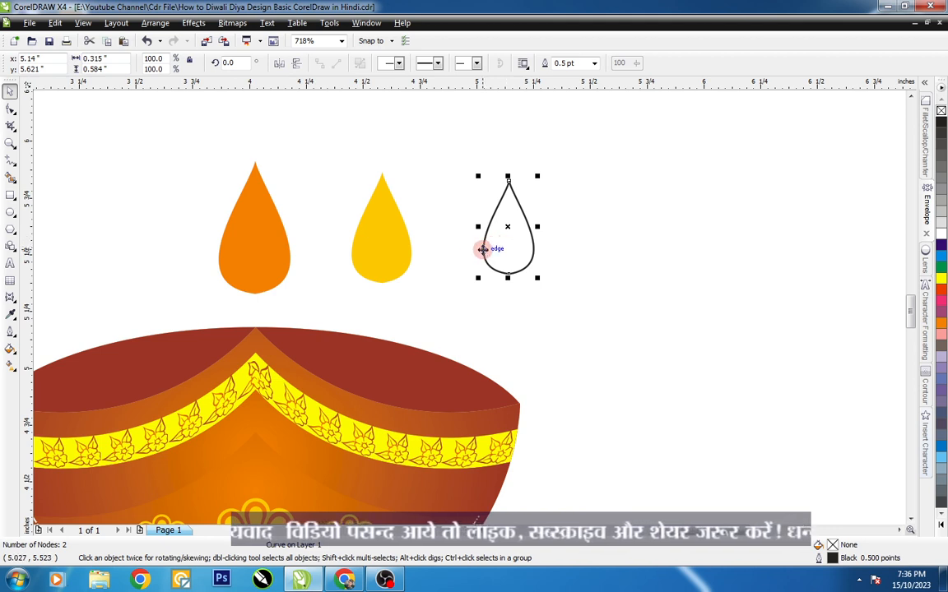
- Fill the smallest teardrop with Chalk and remove its outline
click(940, 238)
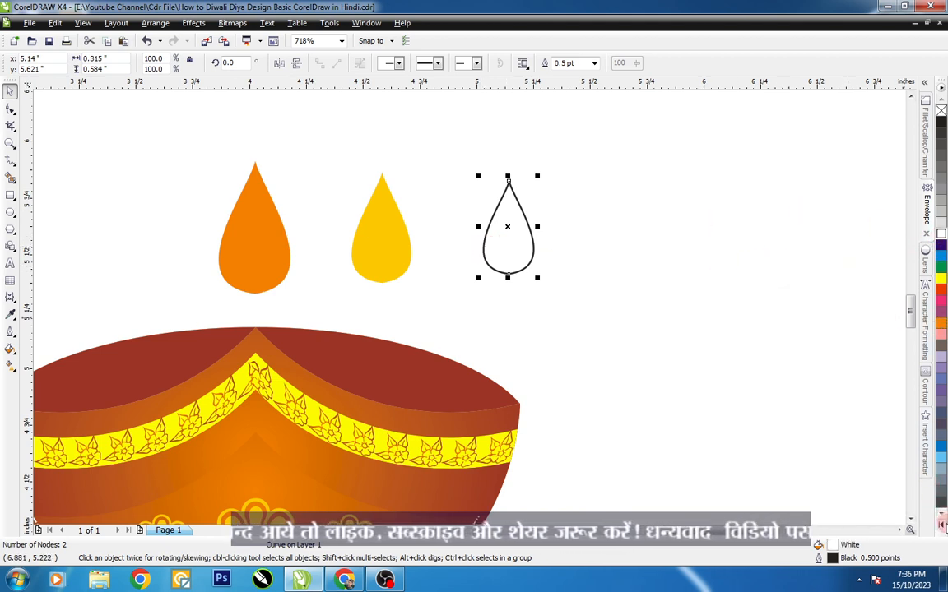
click(941, 525)
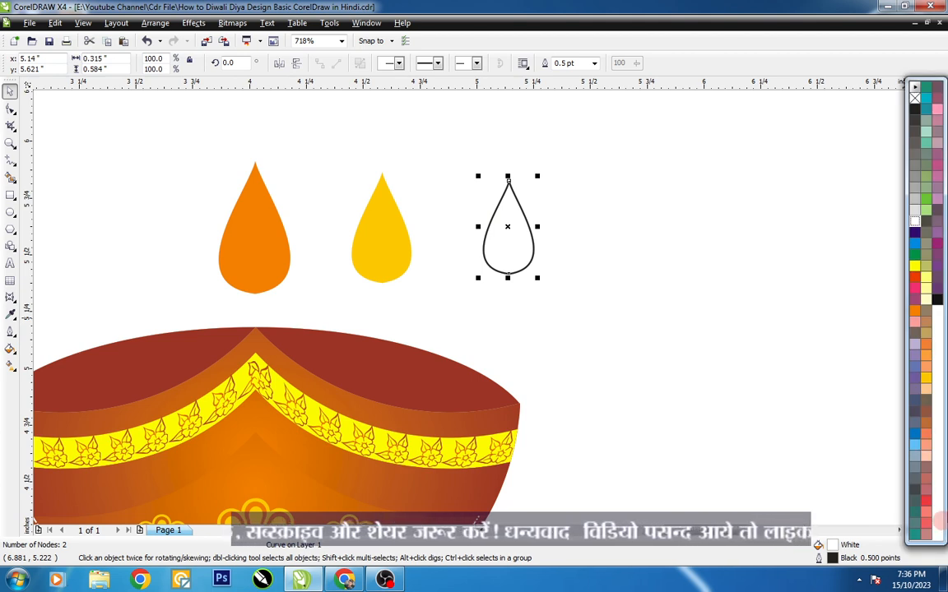
click(926, 289)
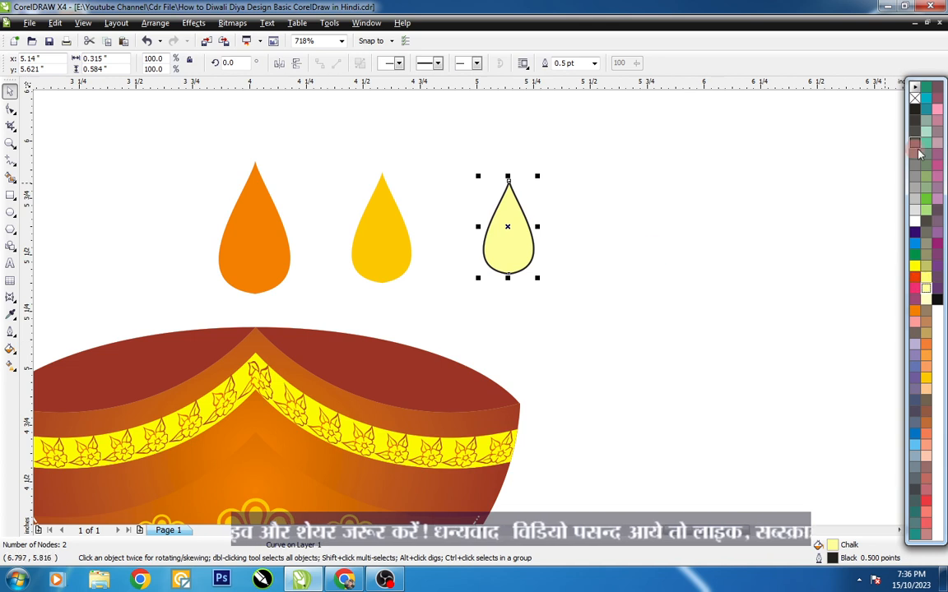
right_click(915, 98)
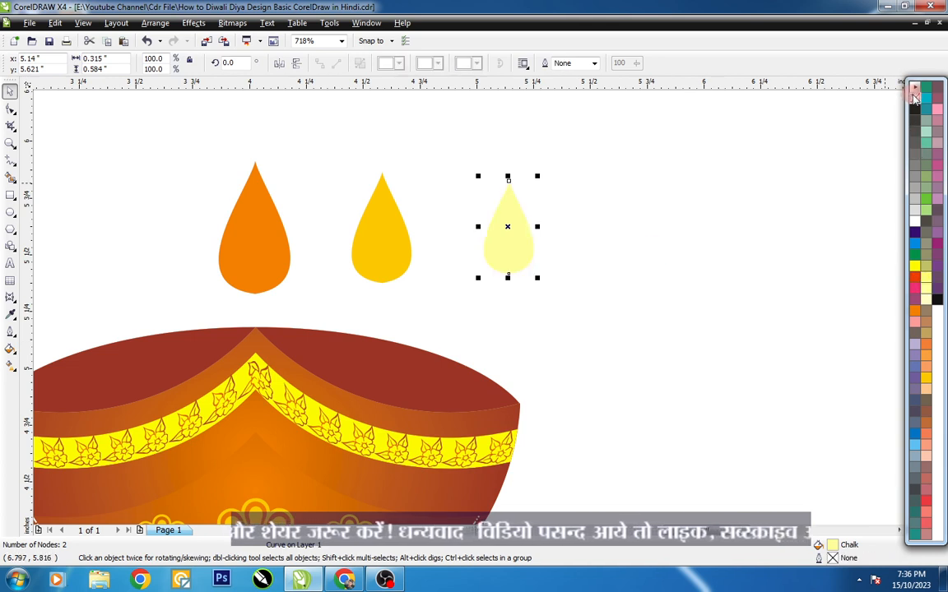
- Blend the orange teardrop into the deep yellow one using 100 steps
click(263, 233)
key(Tab)
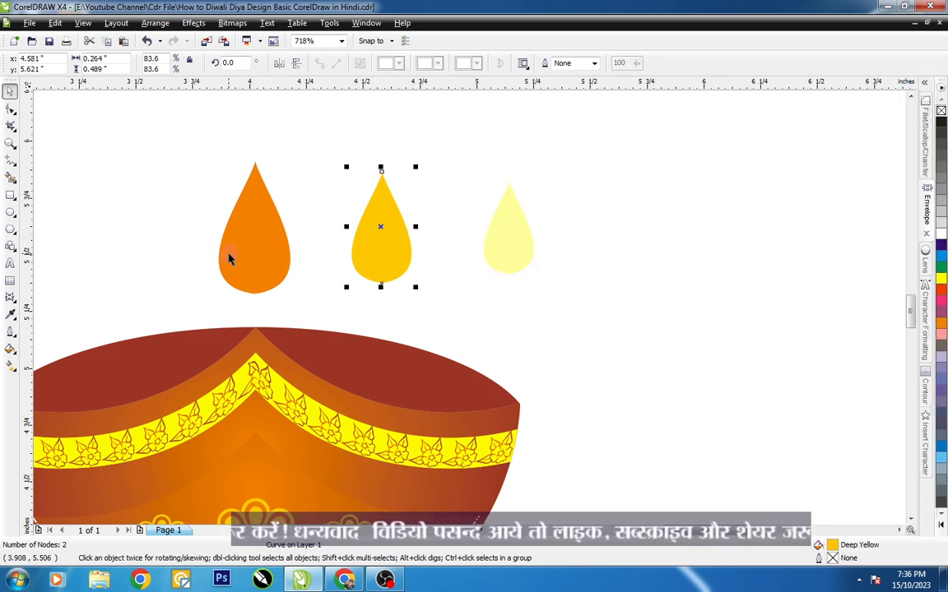
click(230, 259)
click(11, 298)
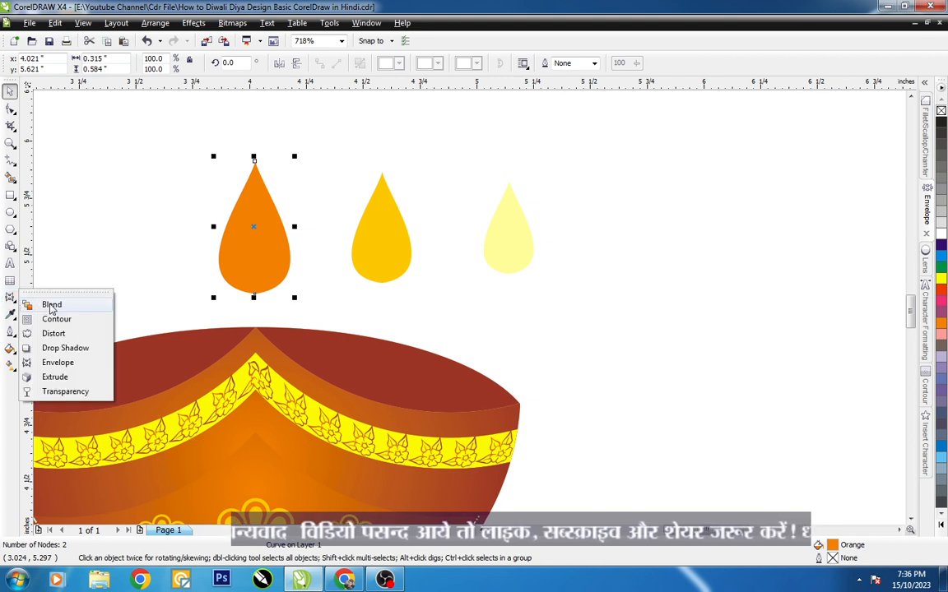
click(50, 306)
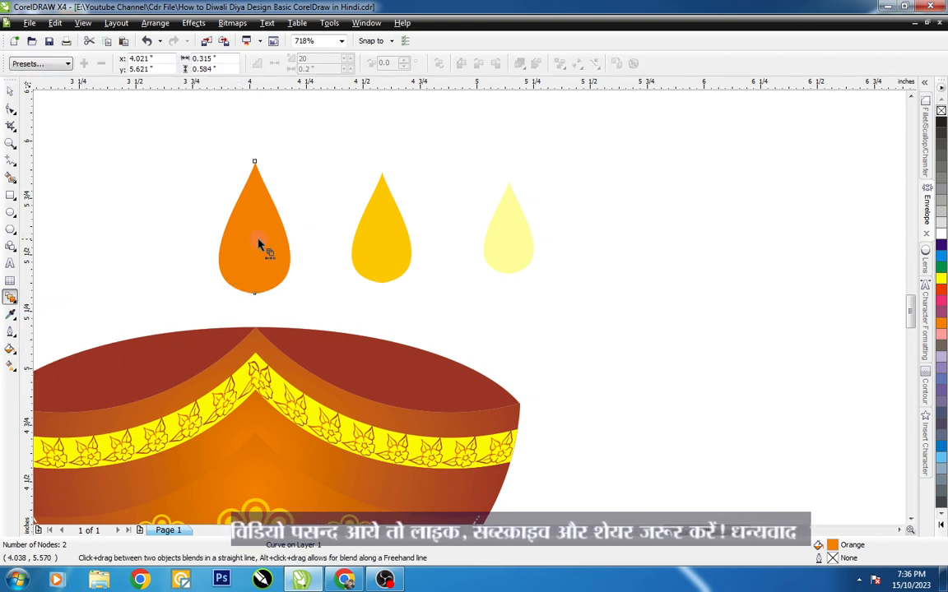
drag(259, 240, 374, 237)
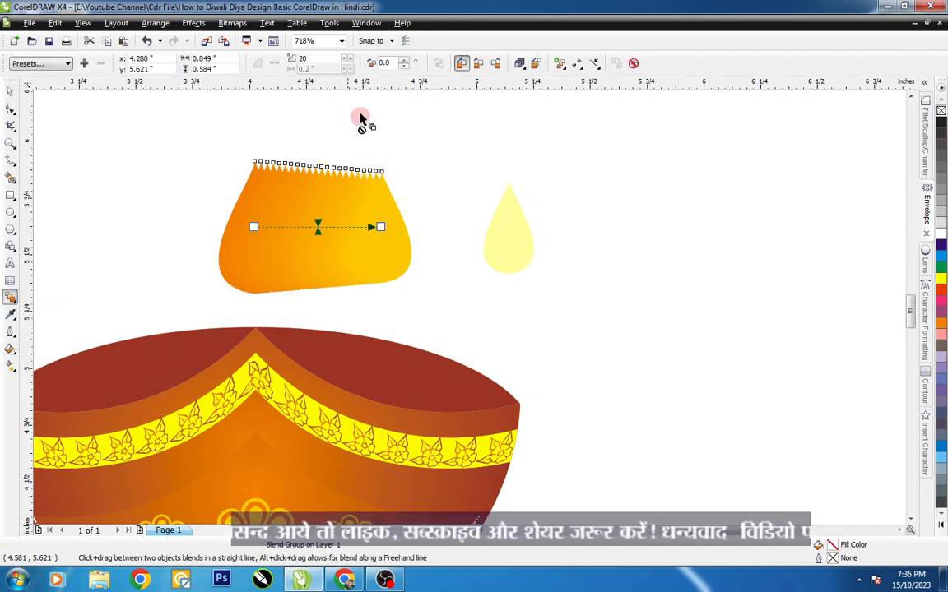
double_click(303, 59)
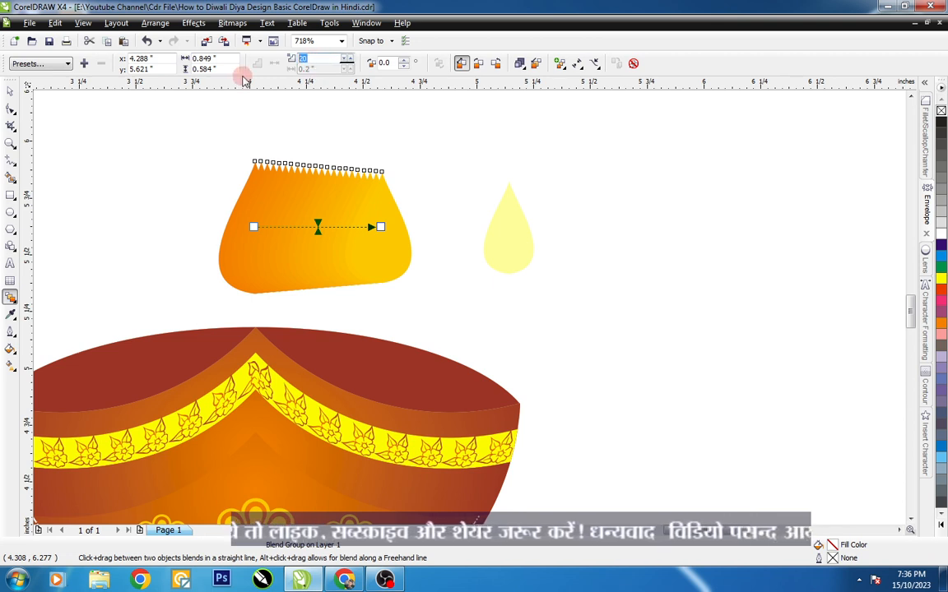
key(Return)
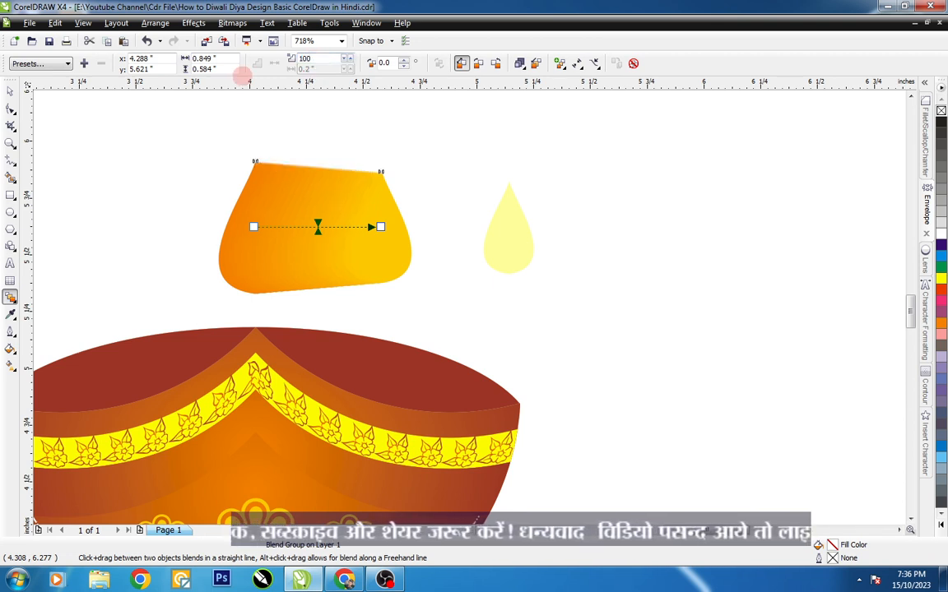
key(space)
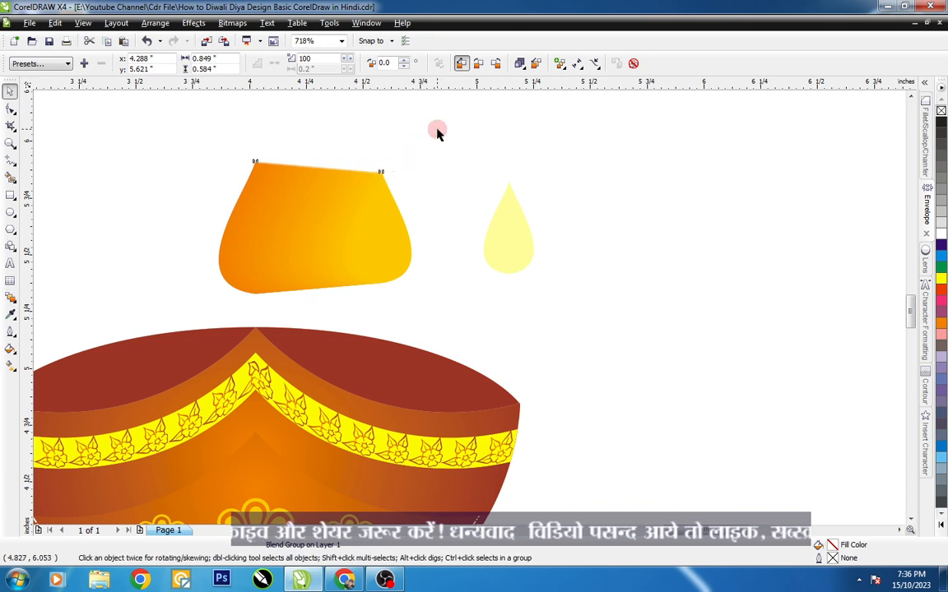
click(403, 233)
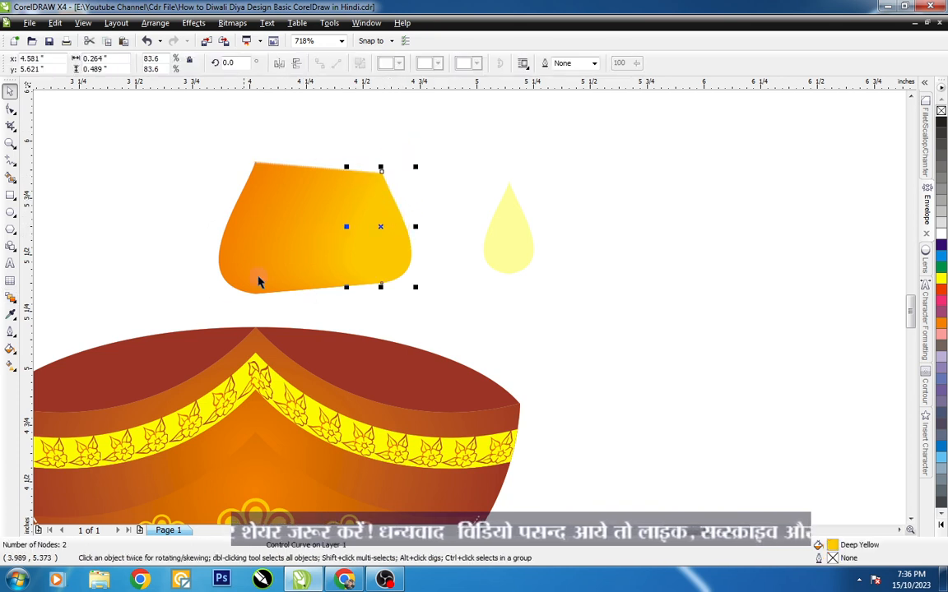
click(219, 265)
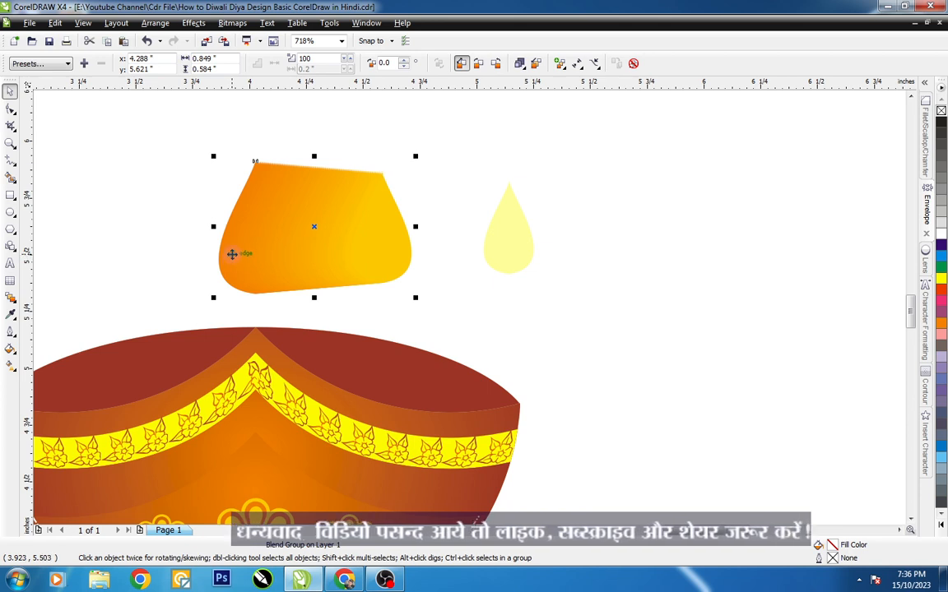
click(419, 186)
click(371, 238)
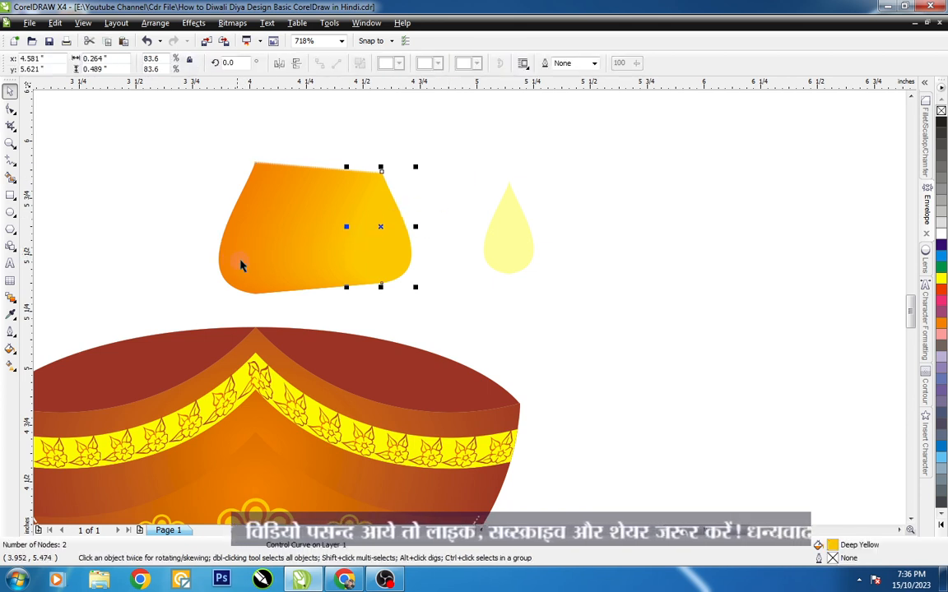
click(219, 265)
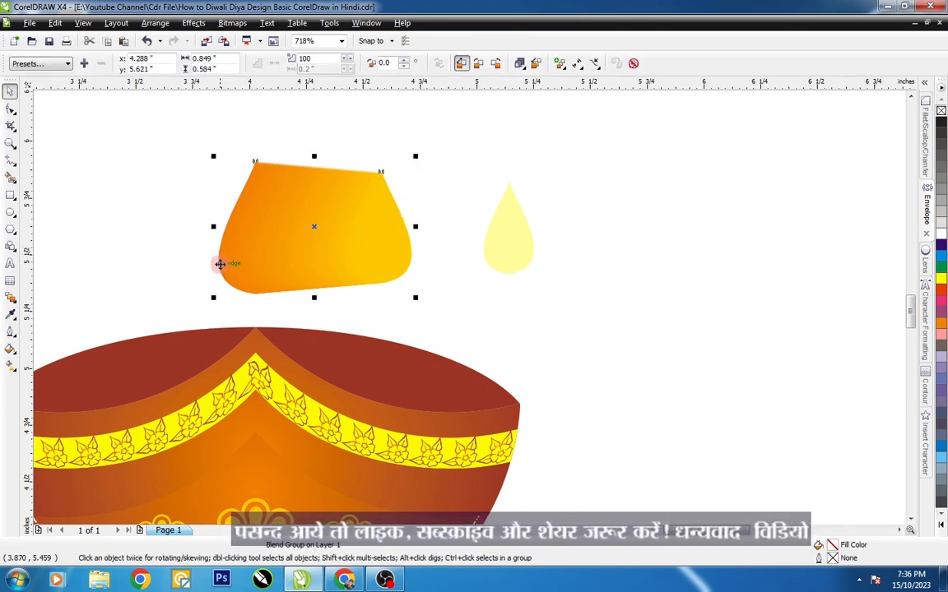
click(448, 162)
drag(398, 216, 458, 181)
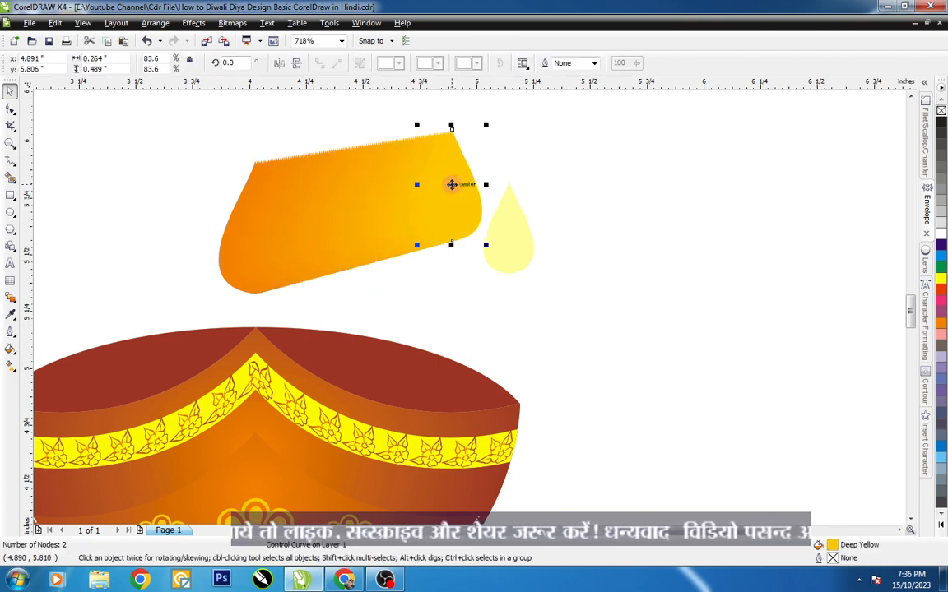
key(ctrl+z)
- Move the deep yellow teardrop onto the orange one, centring it and lining up their lower edges
drag(401, 242, 258, 251)
key(F2)
drag(179, 193, 394, 340)
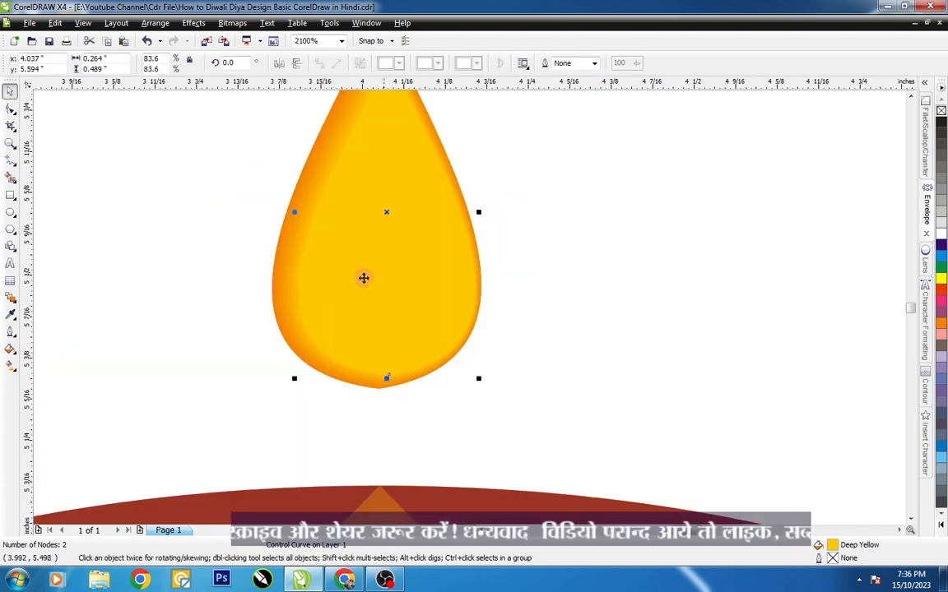
drag(396, 289, 382, 292)
key(F2)
key(F3)
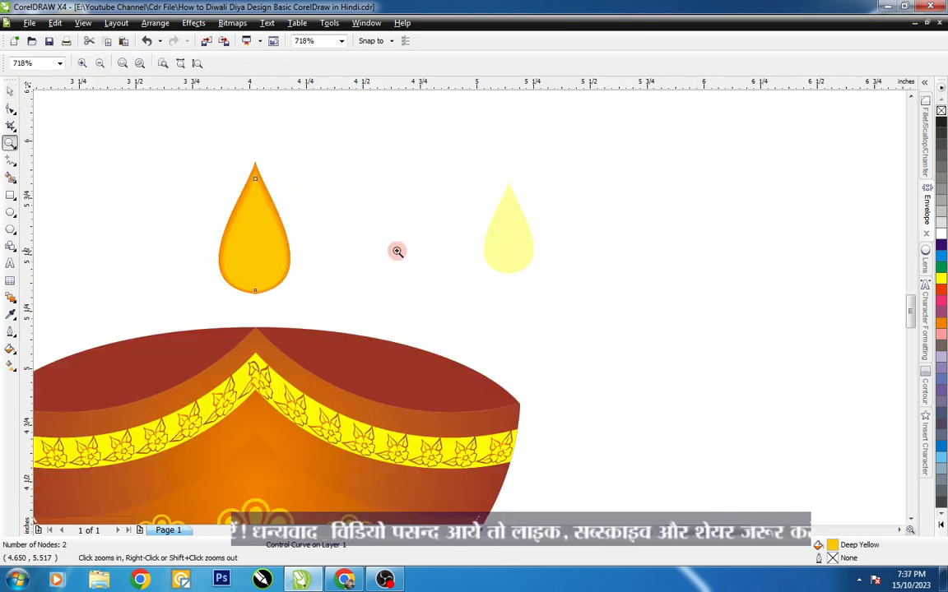
- Break the orange-to-deep-yellow blend apart and select the deep yellow teardrop
key(space)
click(367, 186)
click(256, 175)
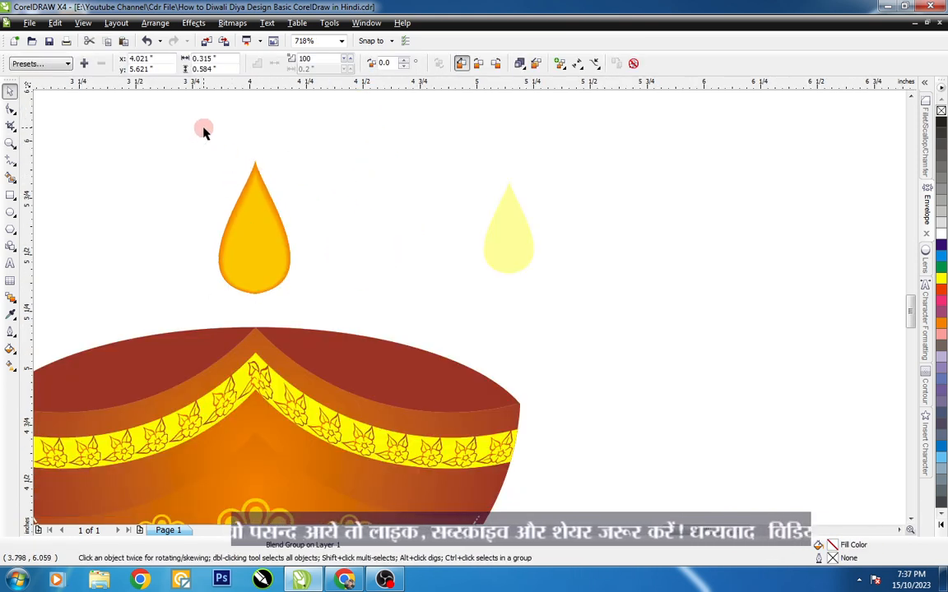
drag(190, 131, 355, 311)
key(ctrl+k)
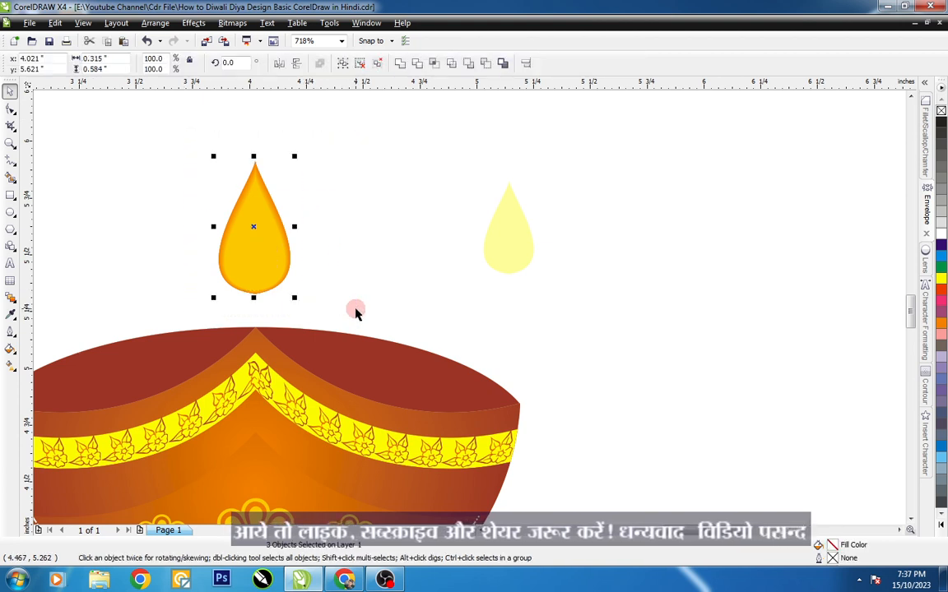
click(366, 246)
click(278, 261)
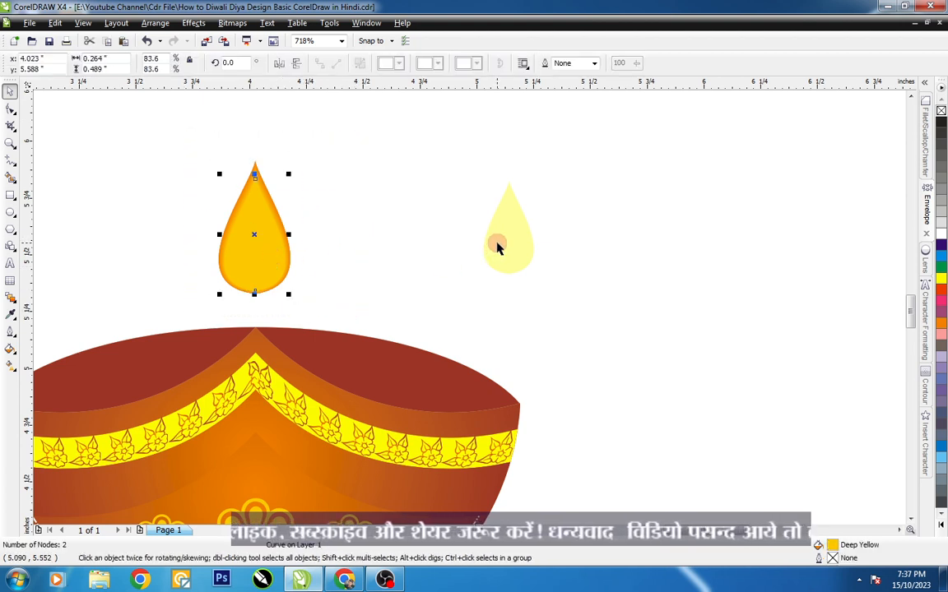
- Move the chalk teardrop closer to the flame and blend the deep yellow teardrop into it using 20 steps
drag(497, 248, 386, 272)
click(265, 255)
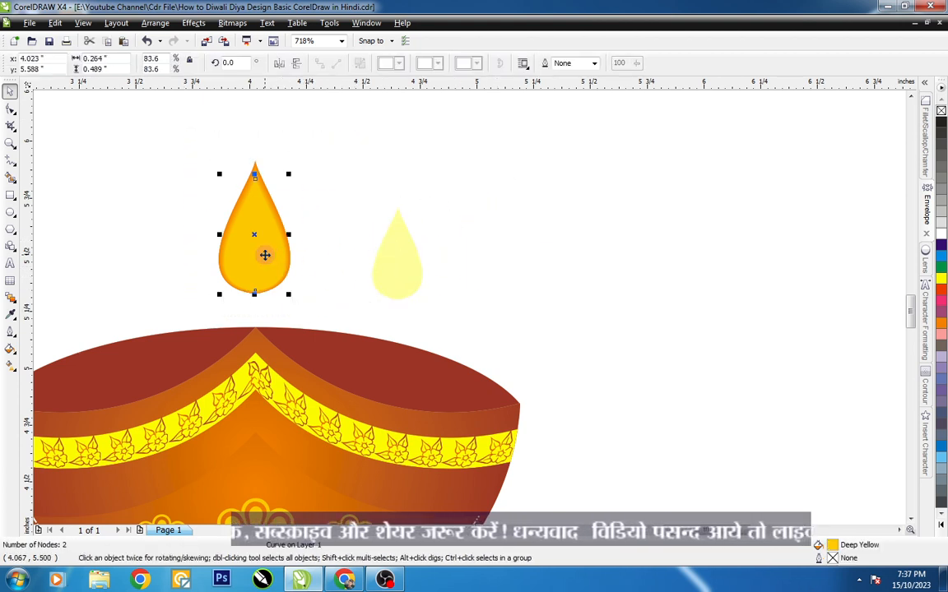
click(382, 260)
click(10, 298)
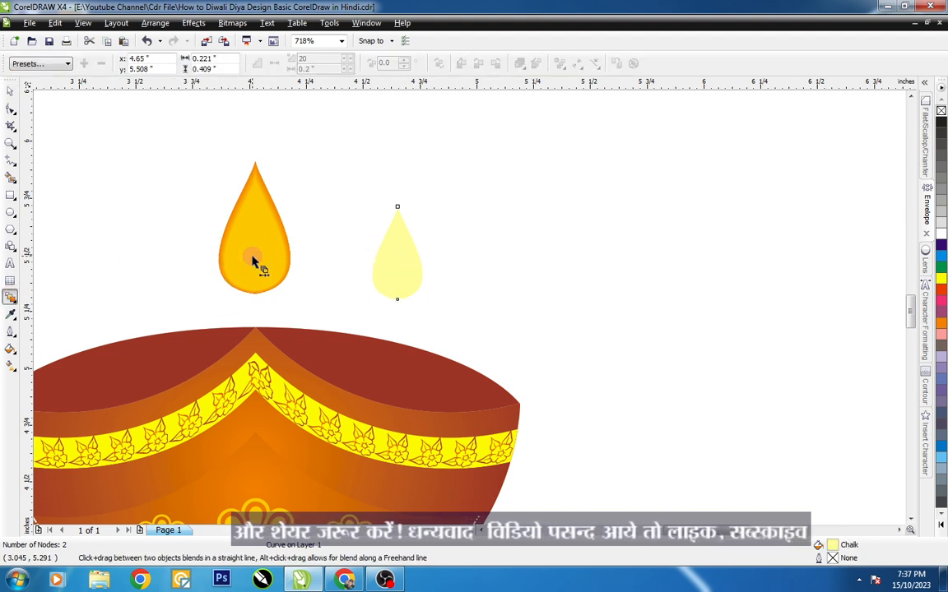
drag(253, 261, 399, 278)
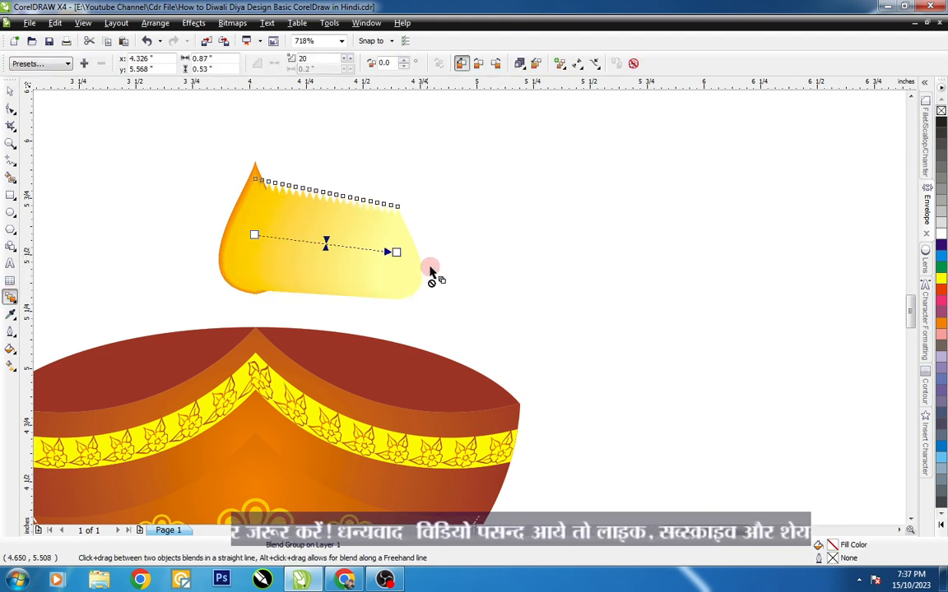
- Centre the chalk teardrop horizontally on the orange one and line up its lower edge with the flame's base
key(space)
click(404, 256)
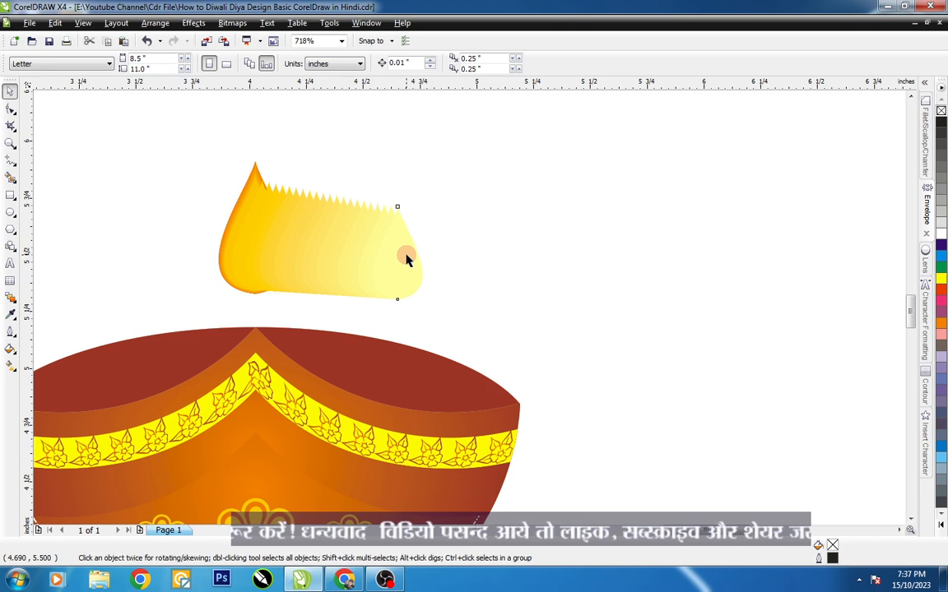
shift+click(256, 179)
key(e)
key(c)
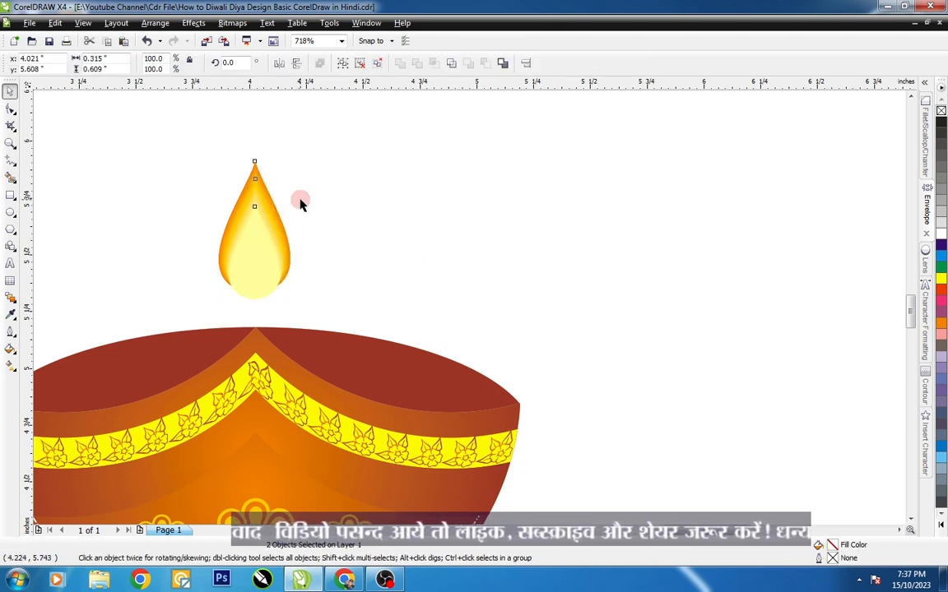
click(381, 199)
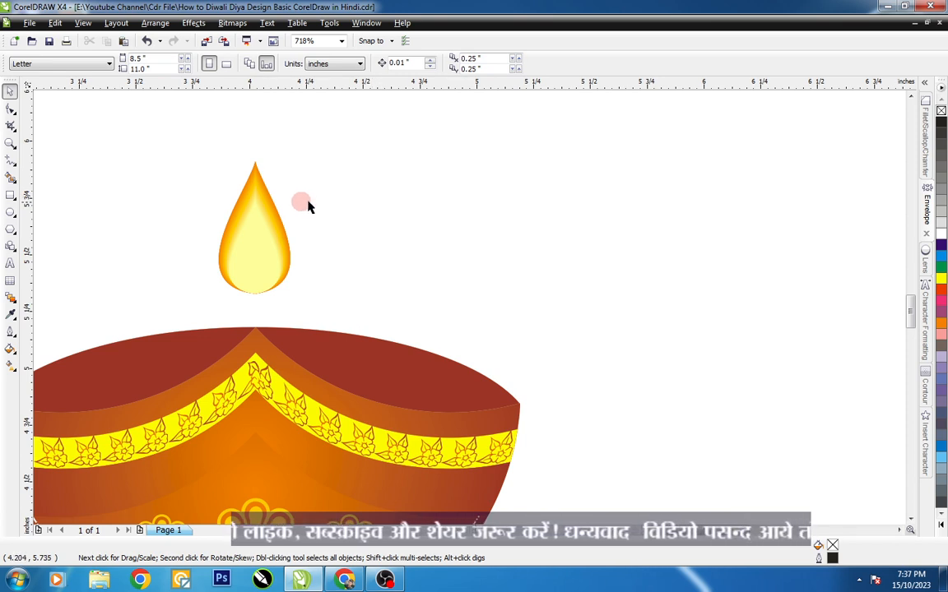
- Break the deep-yellow-to-chalk blend apart and group its pieces
click(267, 200)
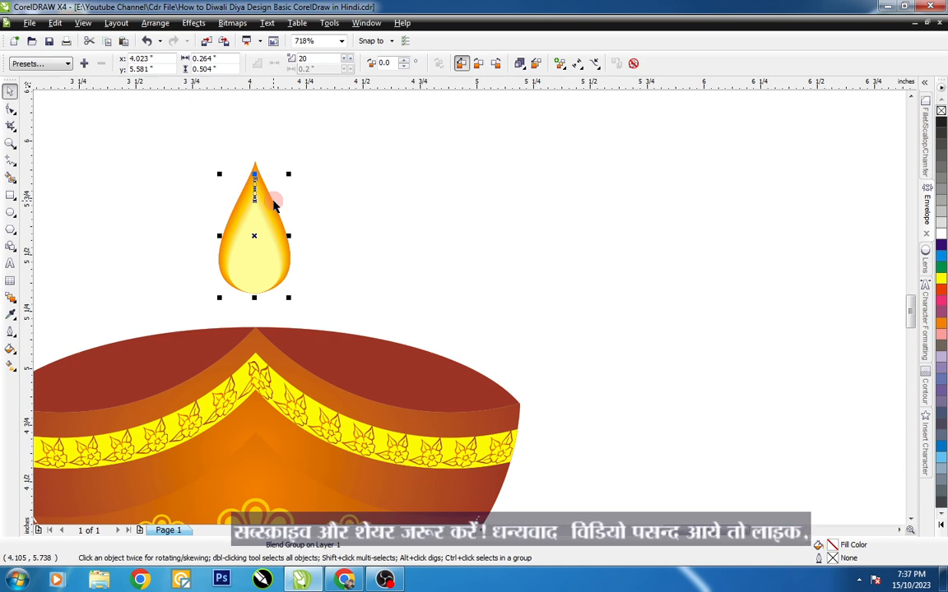
key(ctrl+k)
key(ctrl+g)
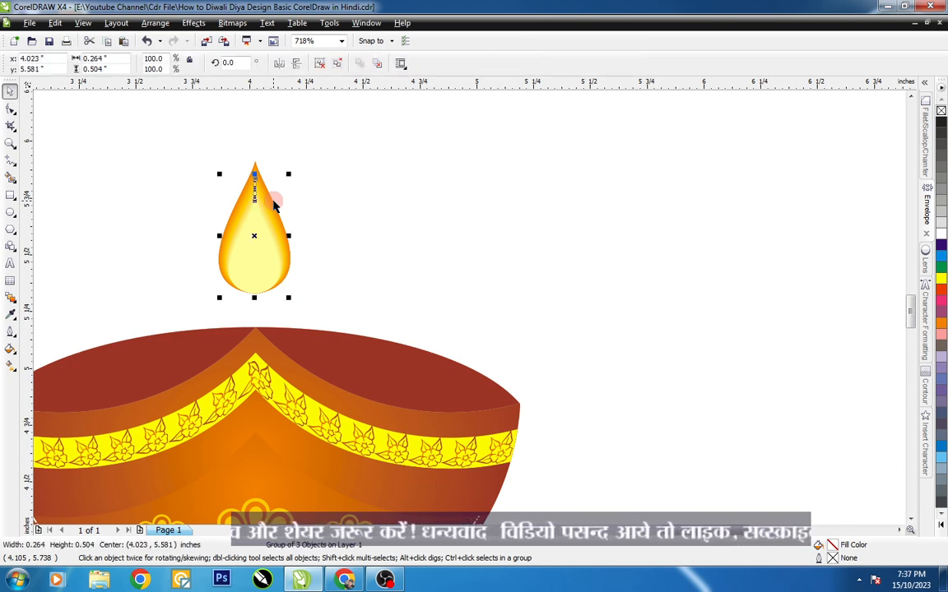
- Convert the outermost orange teardrop to an 800 dpi RGB Color (24-bit) bitmap with a transparent background
key(F2)
drag(238, 142, 324, 216)
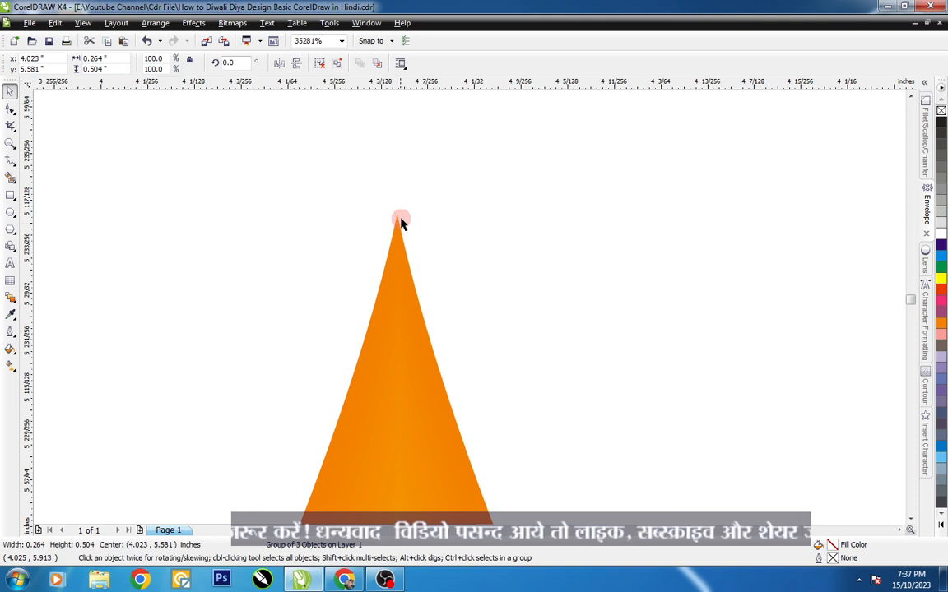
drag(402, 219, 475, 197)
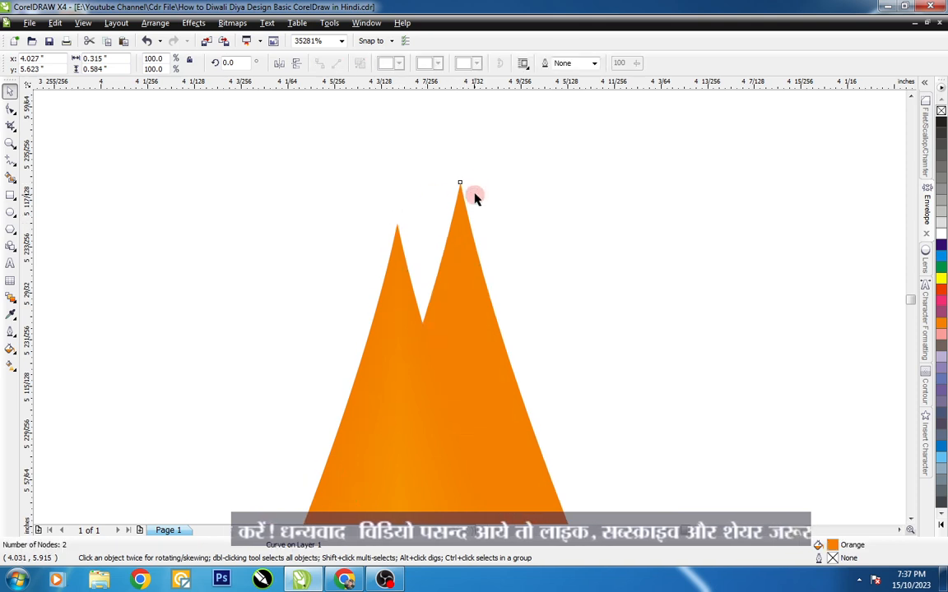
key(F3)
key(ctrl+z)
key(F3)
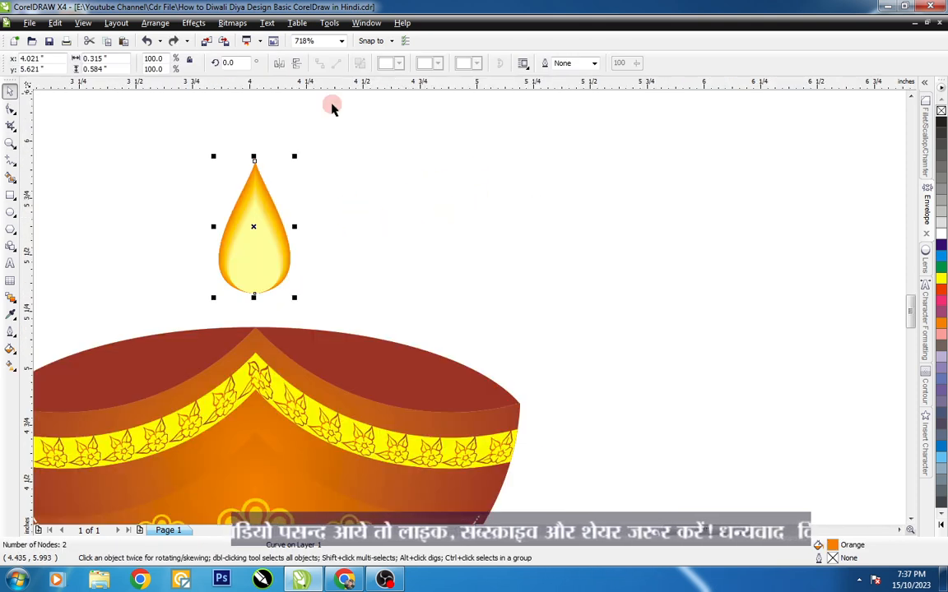
click(232, 23)
click(246, 38)
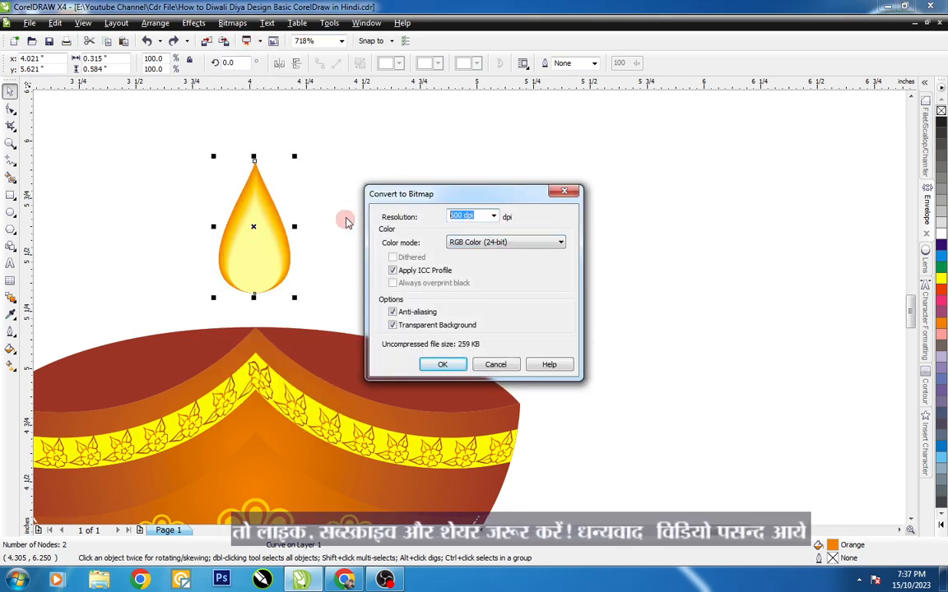
key(Return)
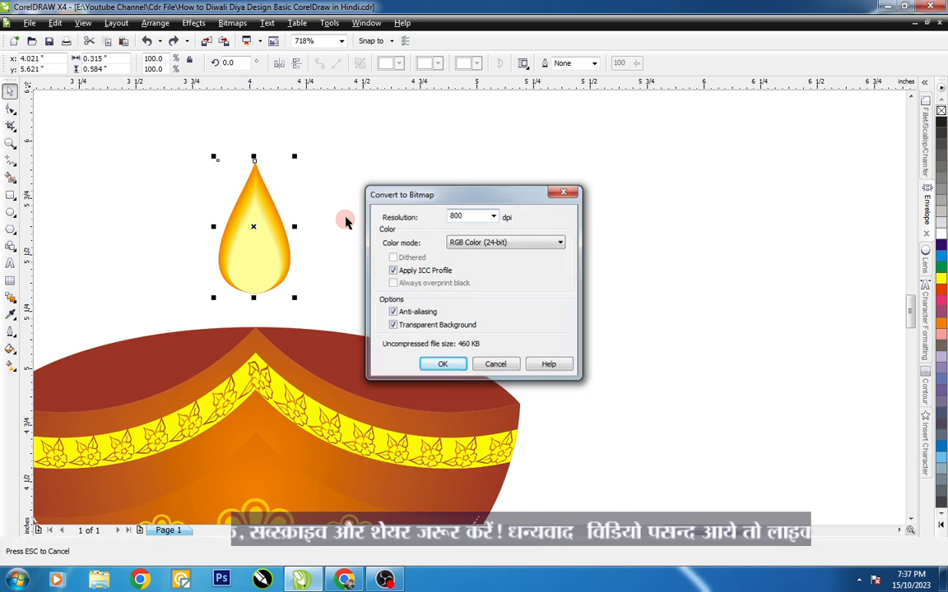
- Apply a Gaussian Blur with a 37-pixel radius to the orange teardrop bitmap to create a glow
click(231, 23)
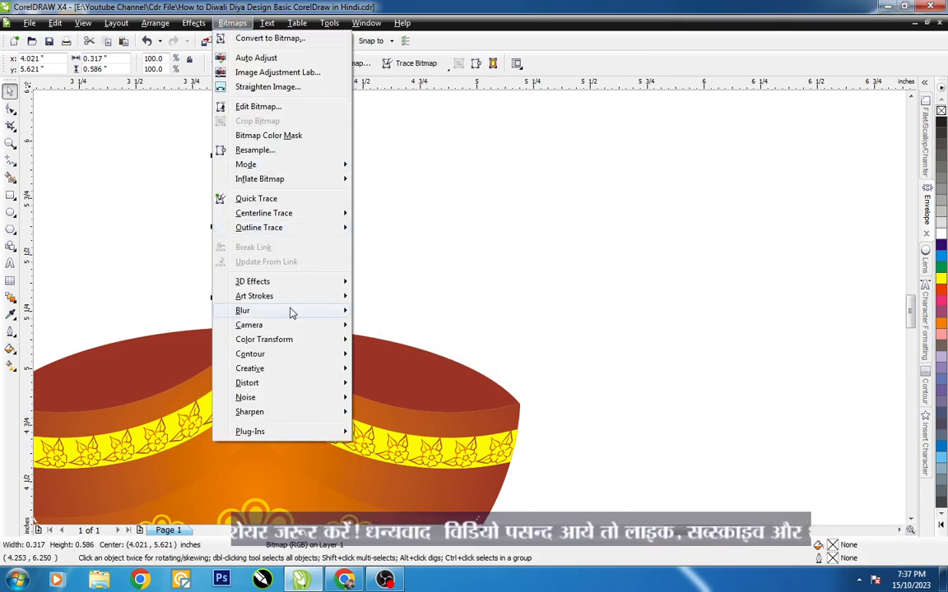
mouse_move(290, 311)
click(417, 328)
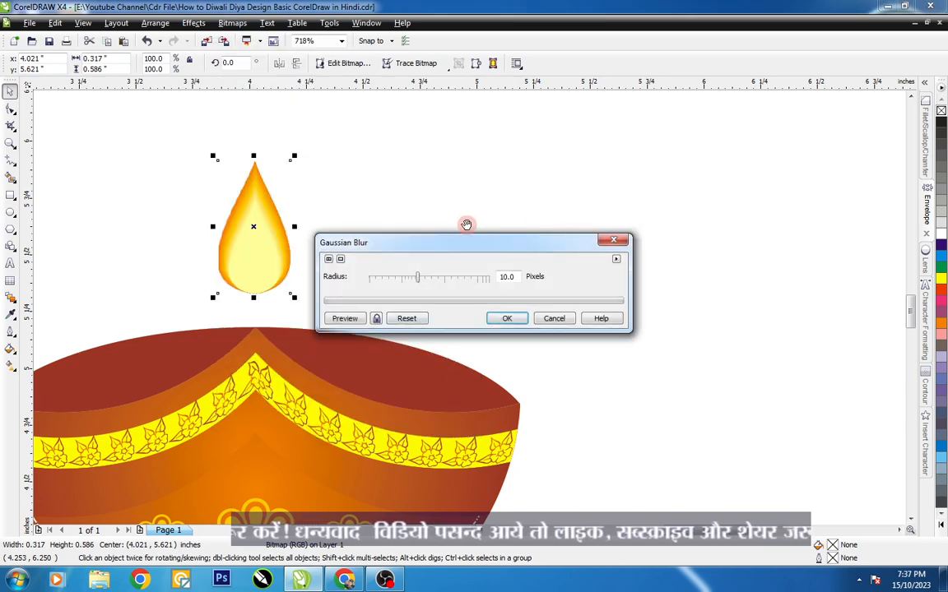
drag(465, 238, 566, 203)
click(451, 279)
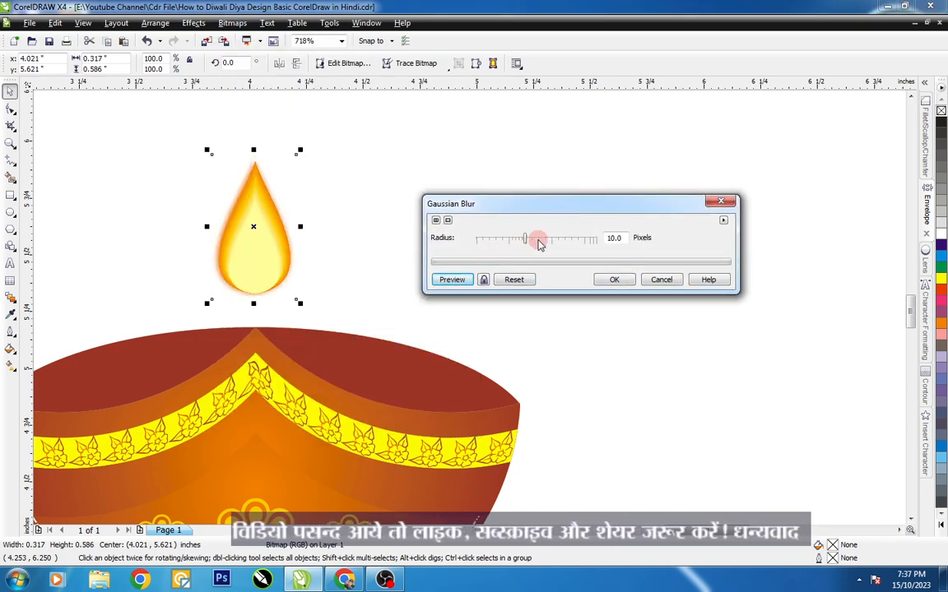
drag(539, 244, 542, 239)
click(466, 280)
click(449, 280)
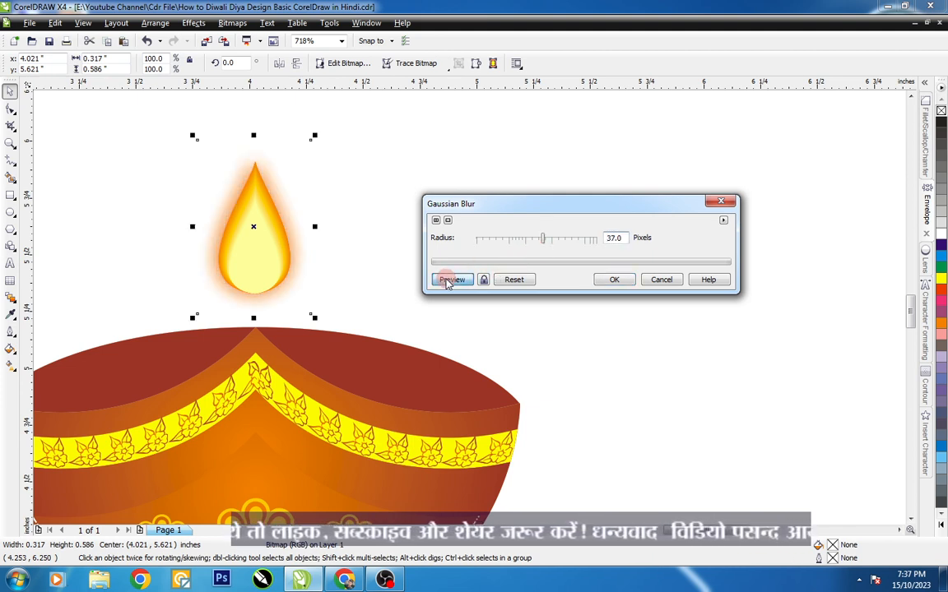
click(614, 280)
click(391, 186)
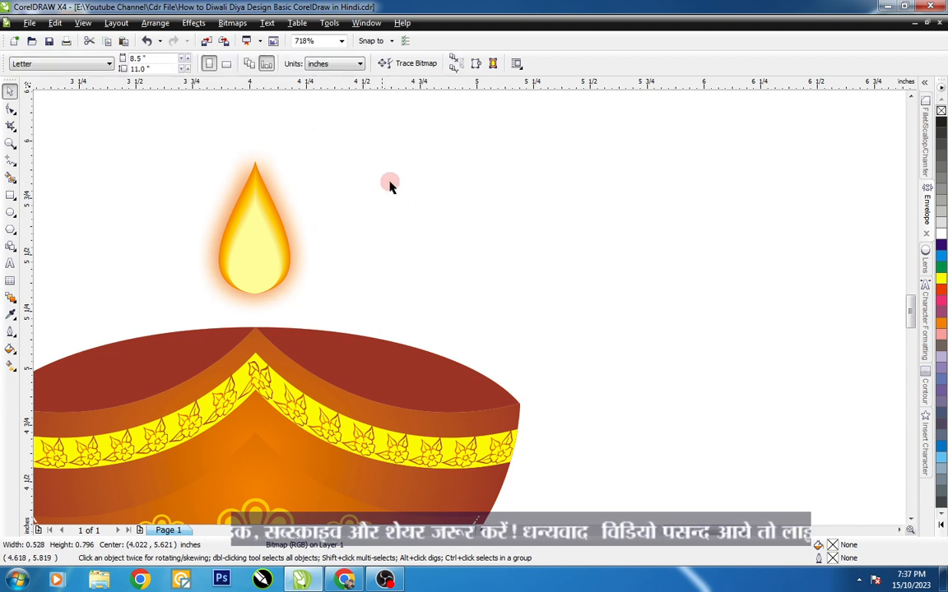
- Select the sharp vector parts of the flame above the glow and convert them into one bitmap
drag(255, 192, 335, 195)
key(ctrl+z)
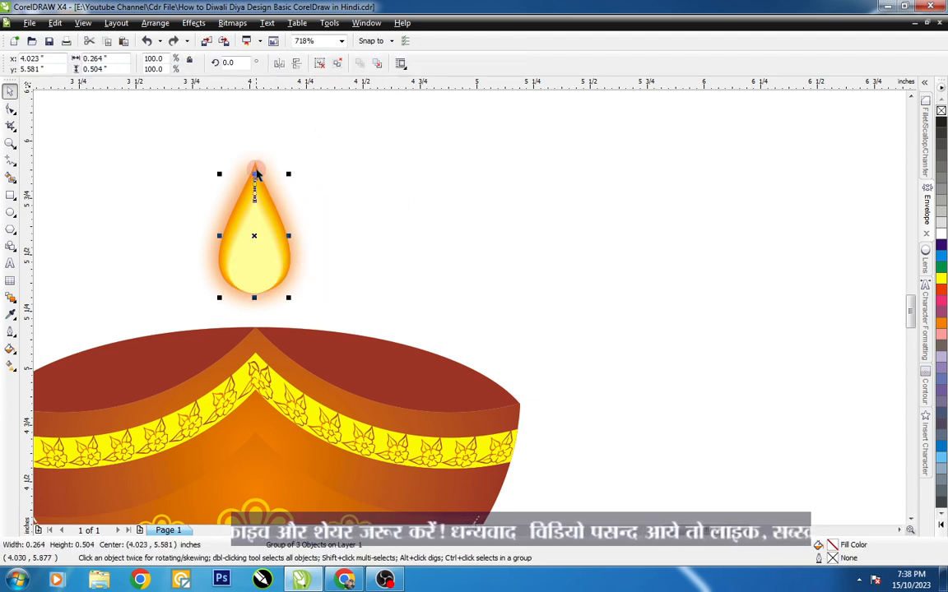
click(255, 171)
drag(188, 141, 296, 301)
mouse_move(275, 259)
mouse_down()
mouse_move(201, 254)
mouse_move(288, 253)
mouse_up()
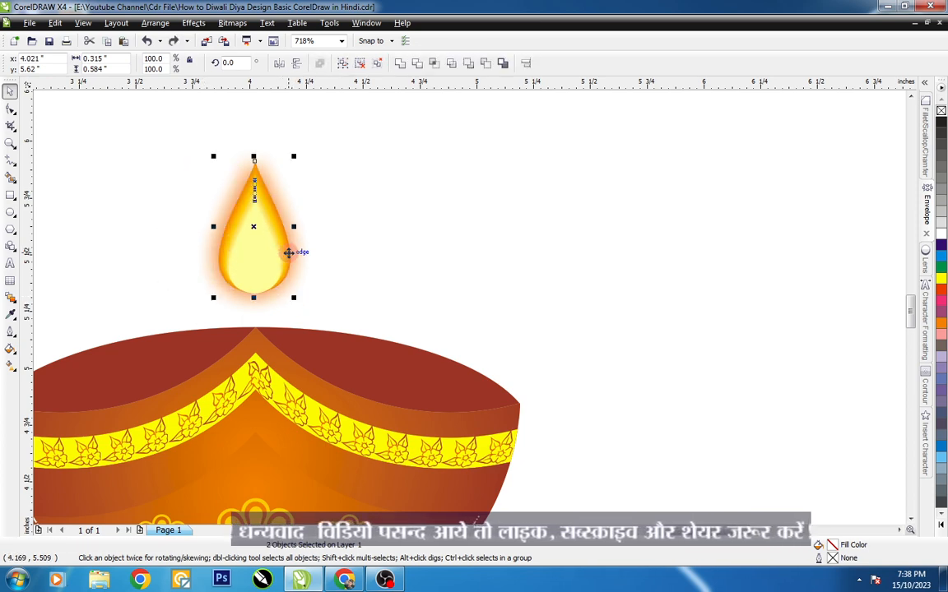
click(232, 23)
click(256, 41)
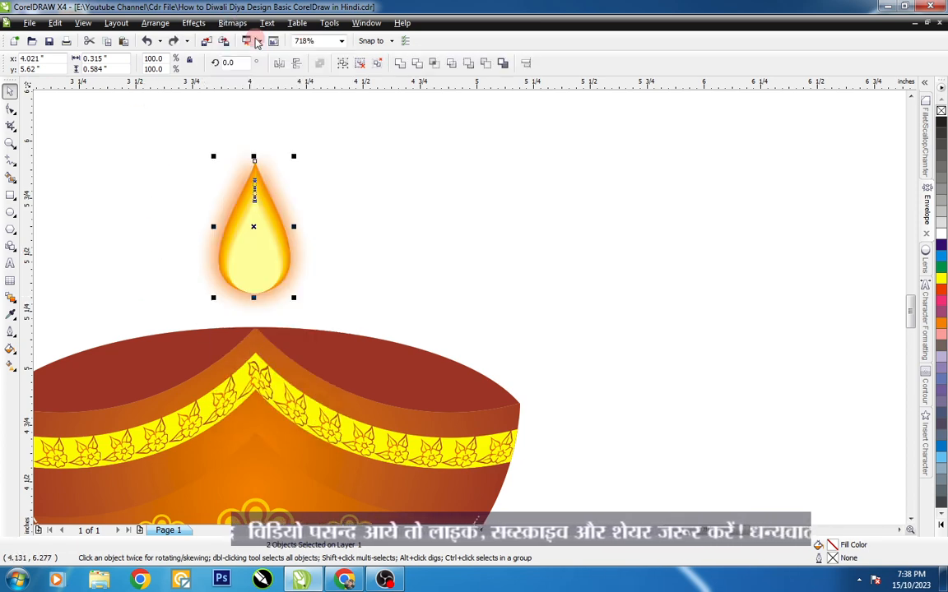
click(456, 370)
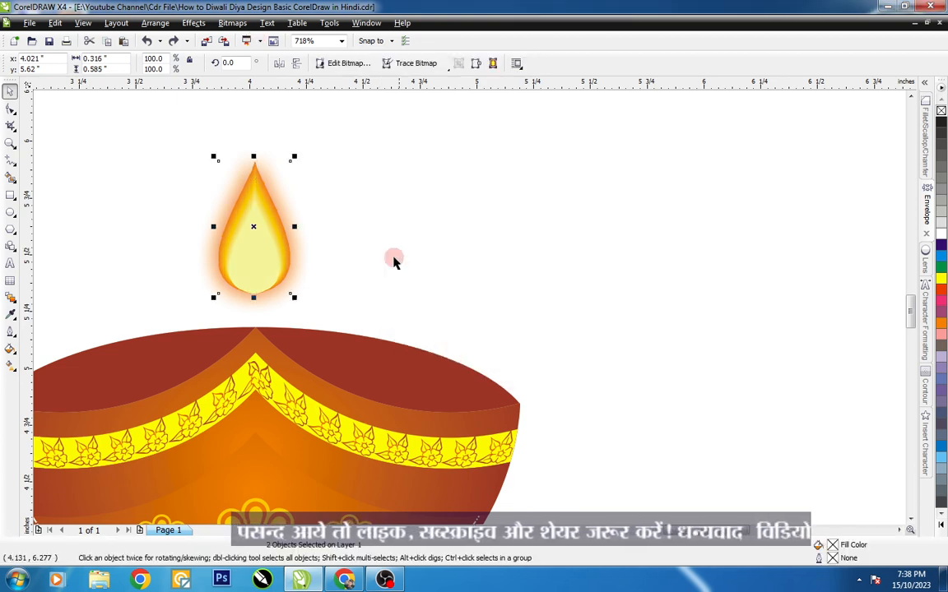
- Apply a Gaussian Blur with a 7-pixel radius to the inner flame bitmap
click(232, 22)
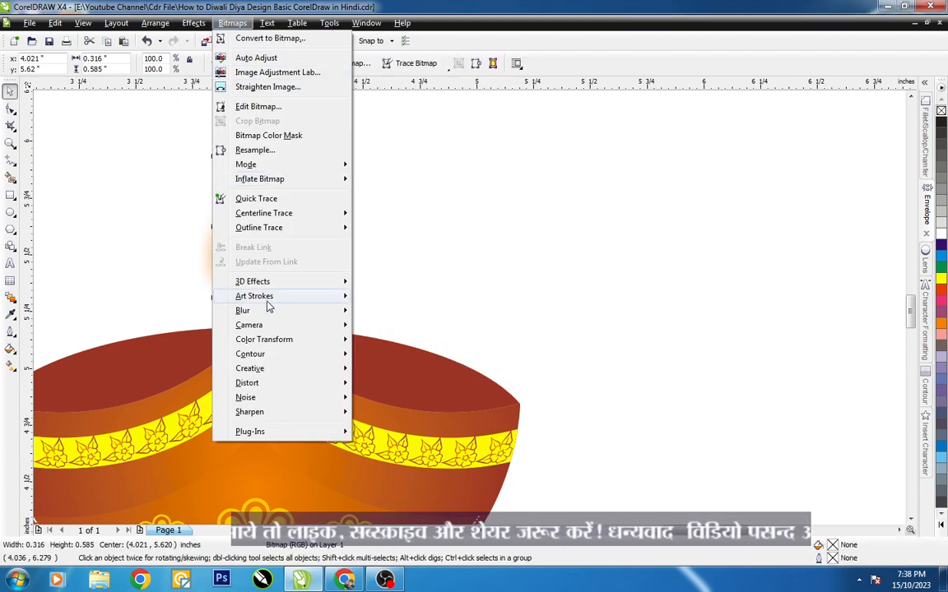
mouse_move(277, 311)
click(387, 328)
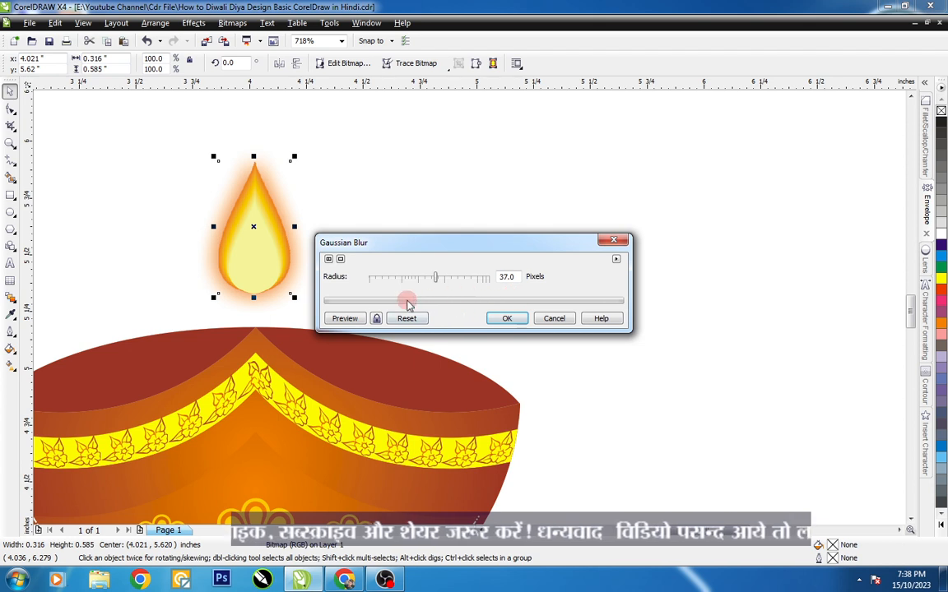
drag(412, 281, 406, 278)
click(346, 319)
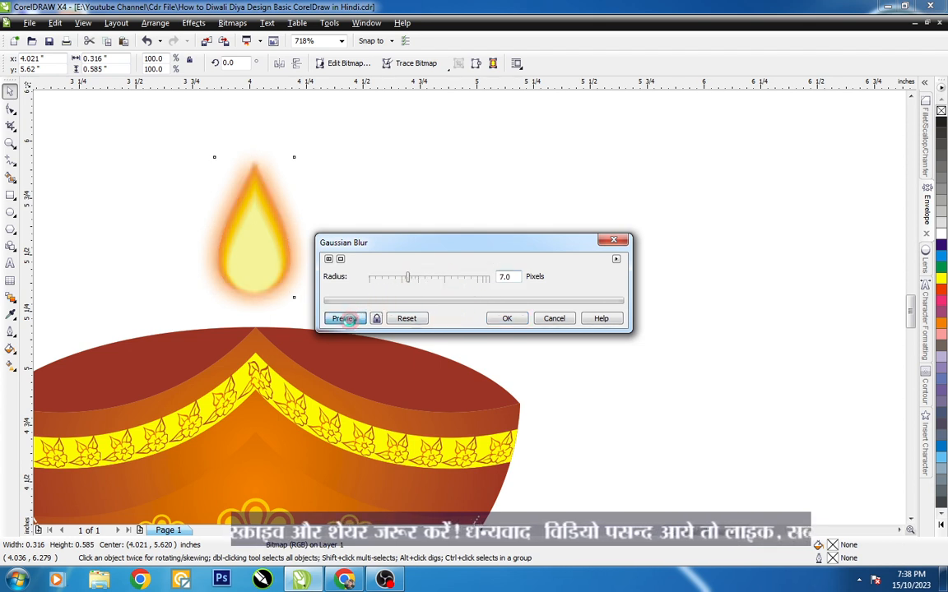
click(507, 319)
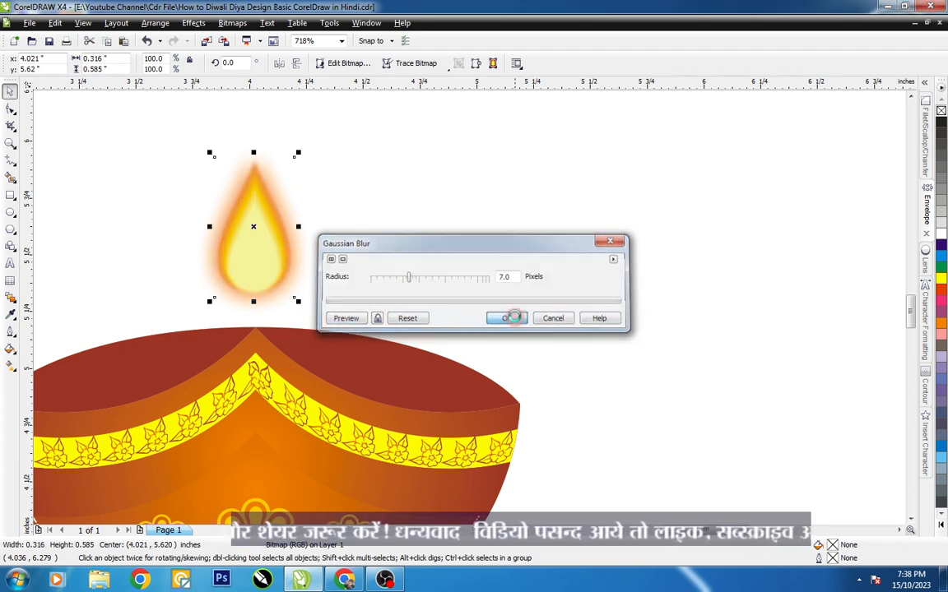
- Group both flame bitmaps and move the group down so the flame's base meets the top of the bowl
drag(190, 121, 356, 329)
key(ctrl+g)
drag(273, 260, 271, 302)
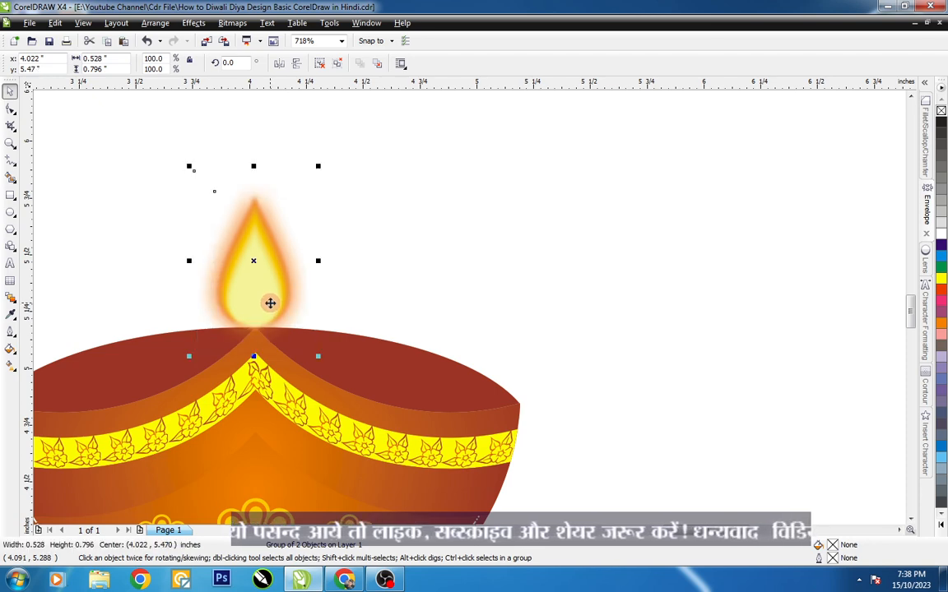
click(270, 305)
- Stretch the flame group taller and enlarge it about its centre to about 0.628 by 1.07 inches
key(F3)
key(z)
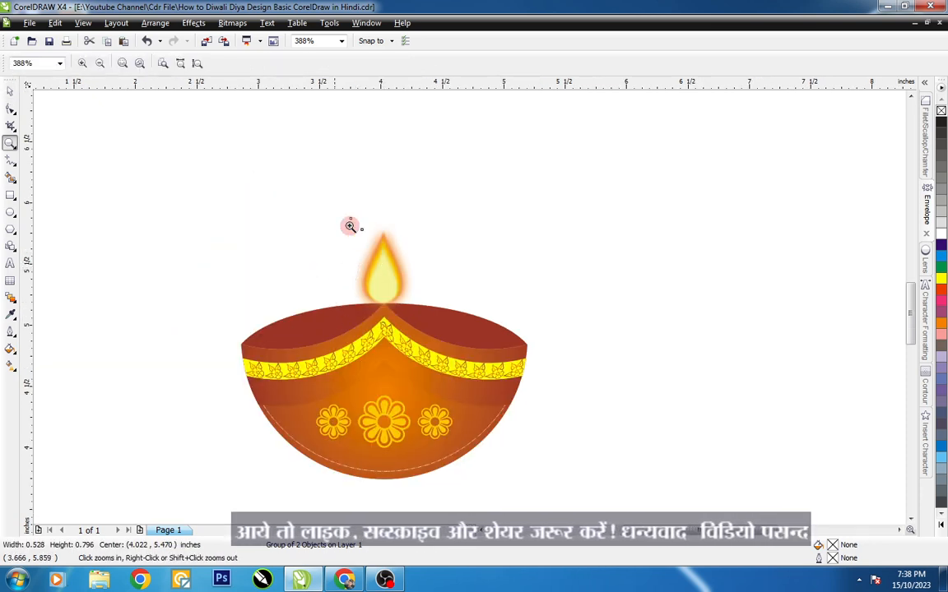
drag(334, 166, 335, 150)
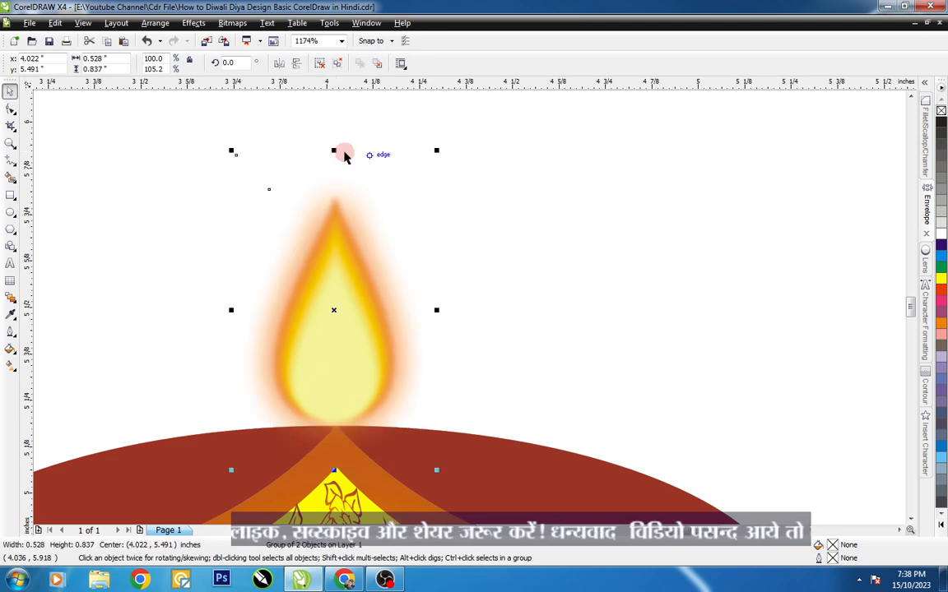
drag(437, 150, 446, 140)
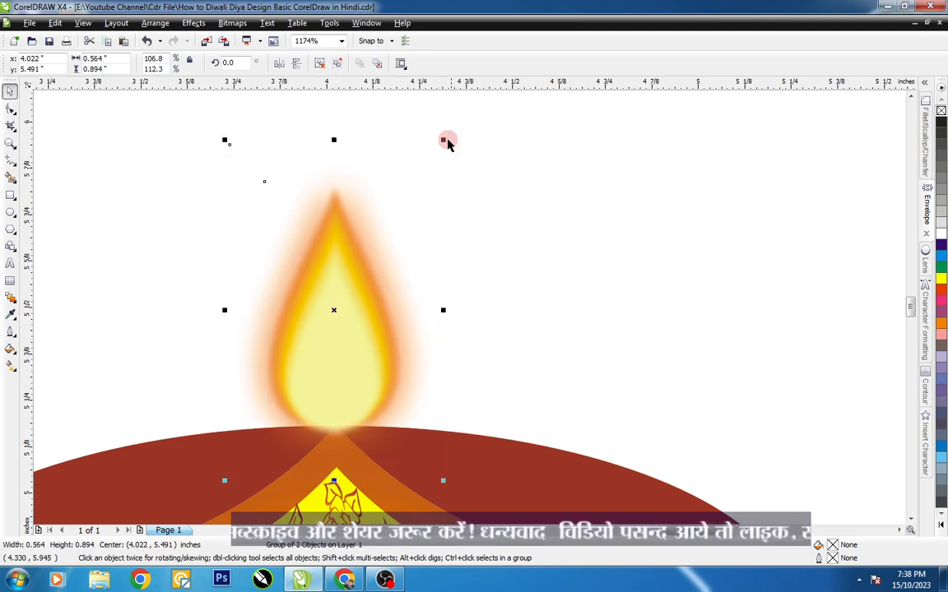
key(F3)
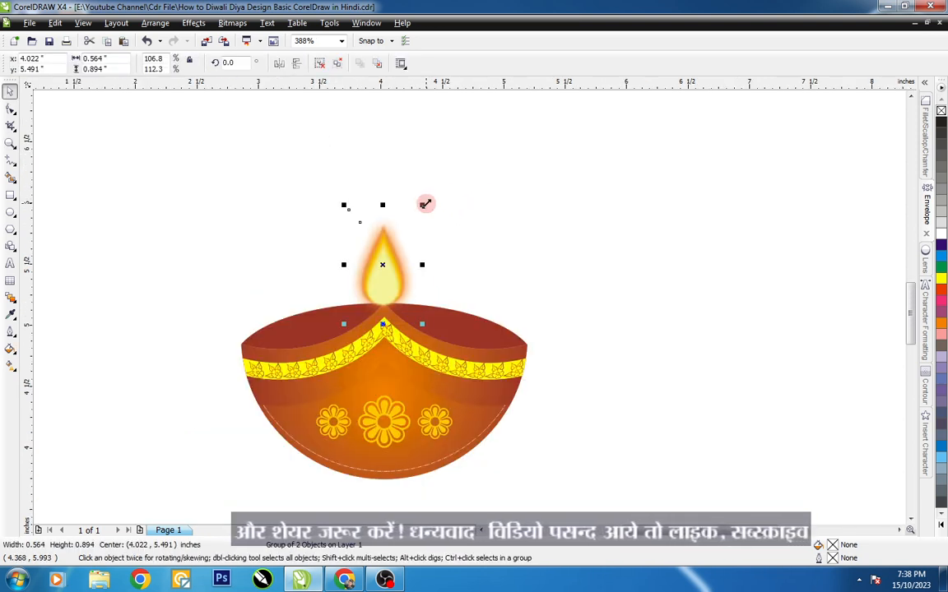
drag(423, 204, 389, 189)
- Shift the flame group up slightly so its base rests just at the peak of the bowl's front edge
key(F2)
drag(287, 239, 566, 402)
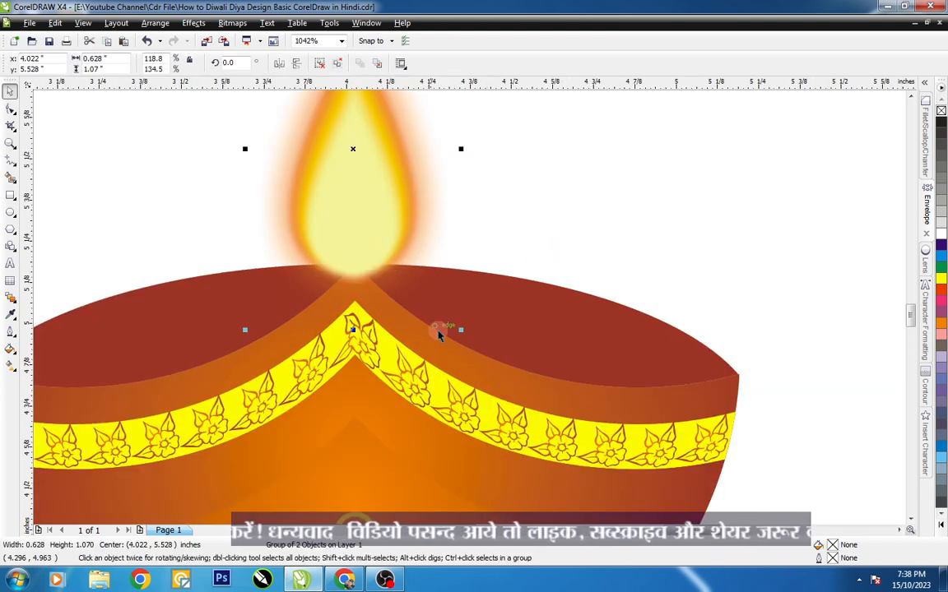
drag(378, 239, 377, 236)
key(F3)
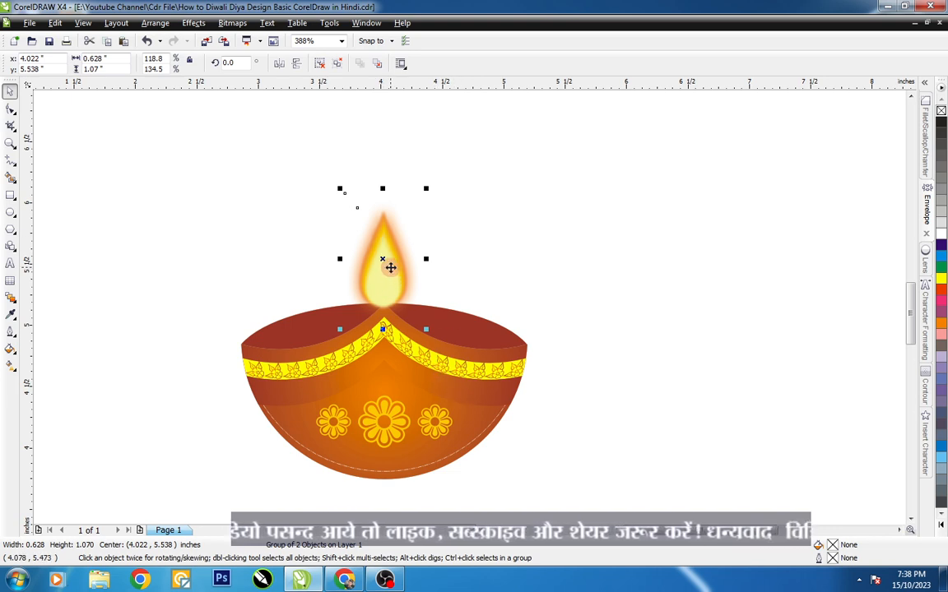
shift+click(479, 426)
click(618, 294)
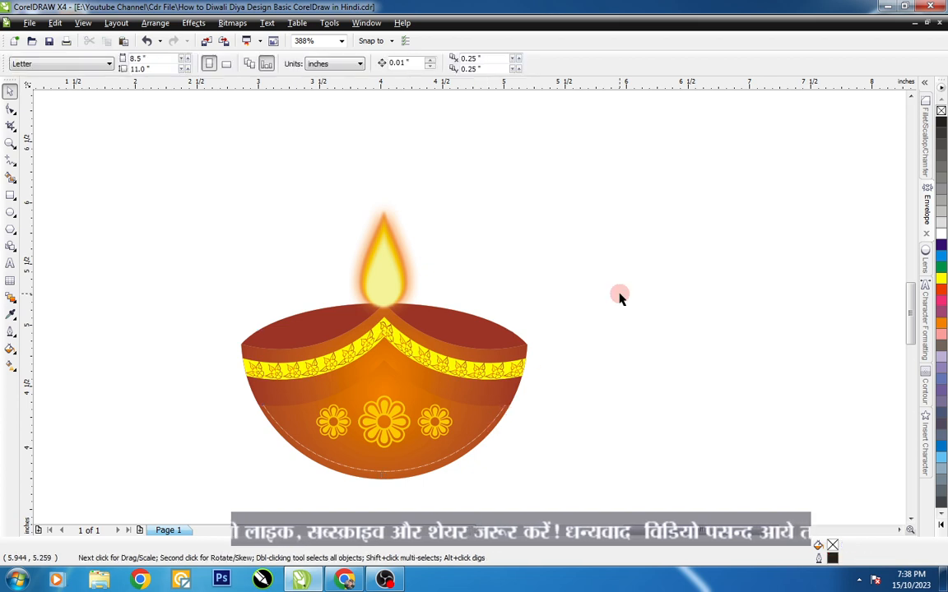
- Draw a flat ellipse about 0.572 by 0.094 inches just beneath the bowl and centre it horizontally with the bowl
key(F2)
right_click(429, 273)
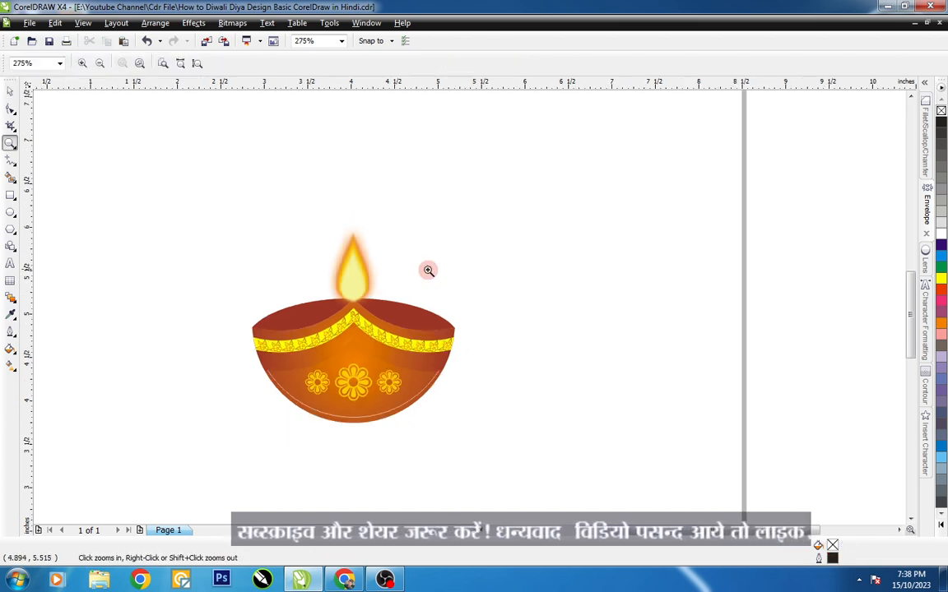
drag(207, 212, 504, 433)
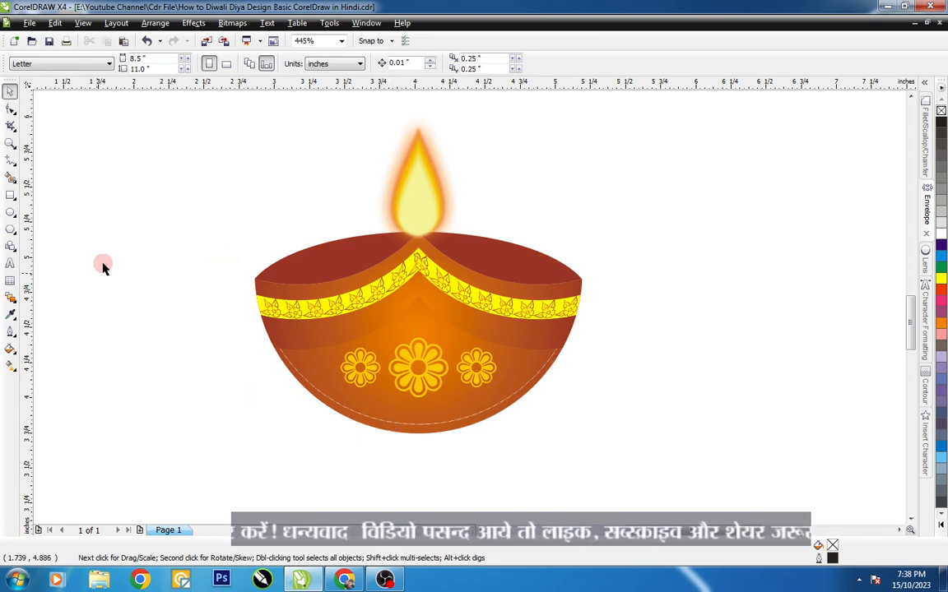
click(11, 212)
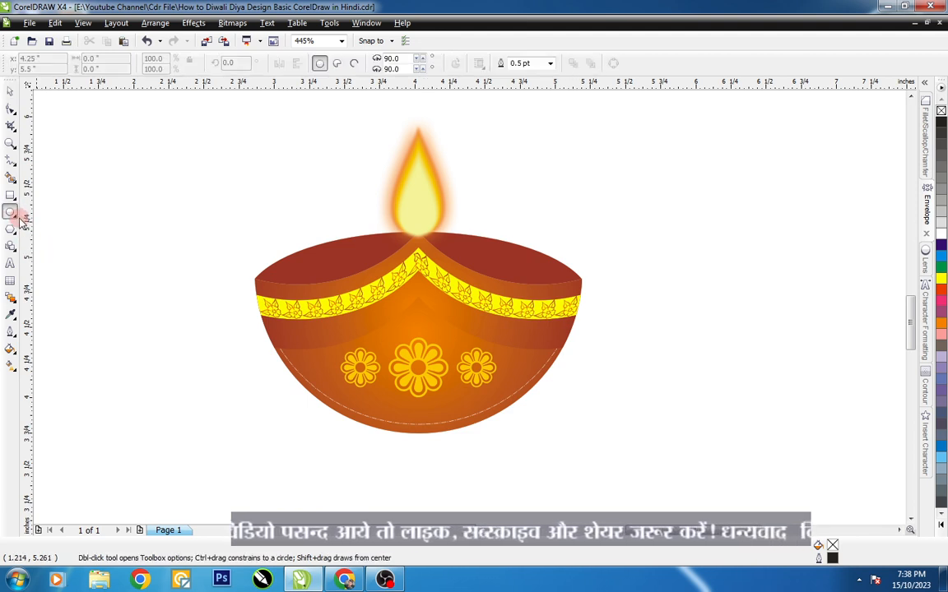
drag(365, 433, 455, 442)
key(space)
shift+click(470, 422)
key(c)
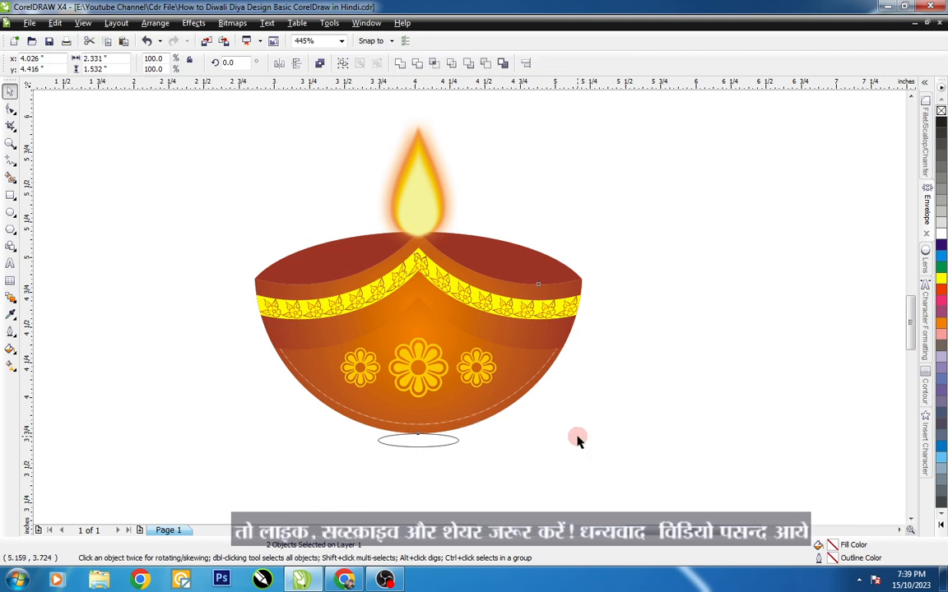
click(569, 434)
- Fill the flat ellipse beneath the bowl with black and remove its outline
drag(531, 474, 326, 427)
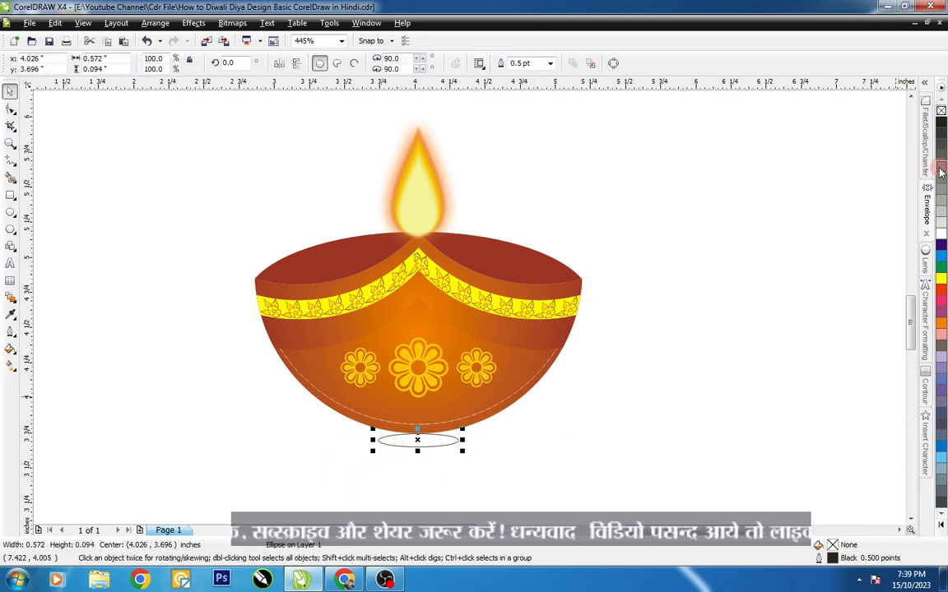
click(942, 126)
right_click(942, 111)
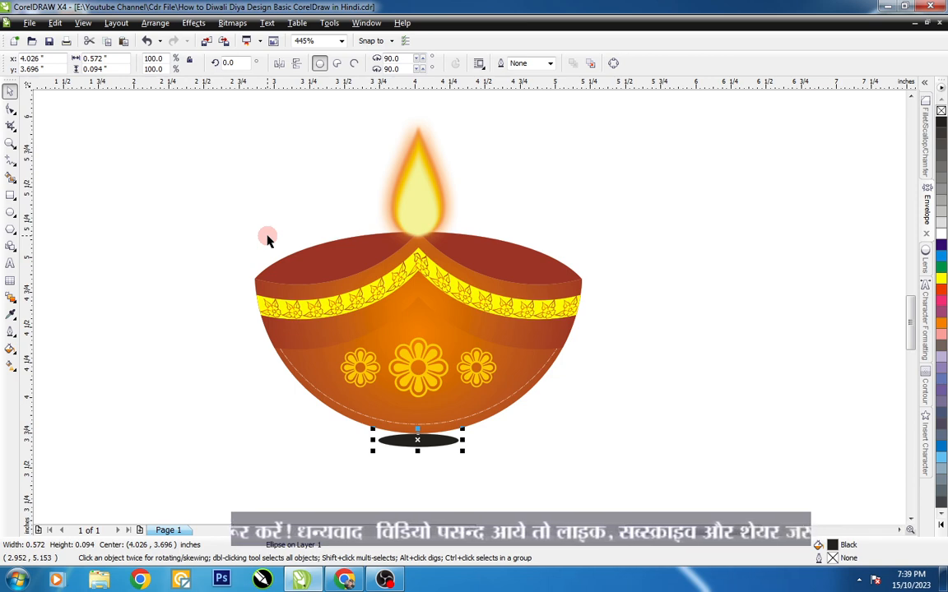
- Convert the black ellipse to an 800 dpi RGB Color (24-bit) bitmap with a transparent background
click(233, 22)
click(275, 36)
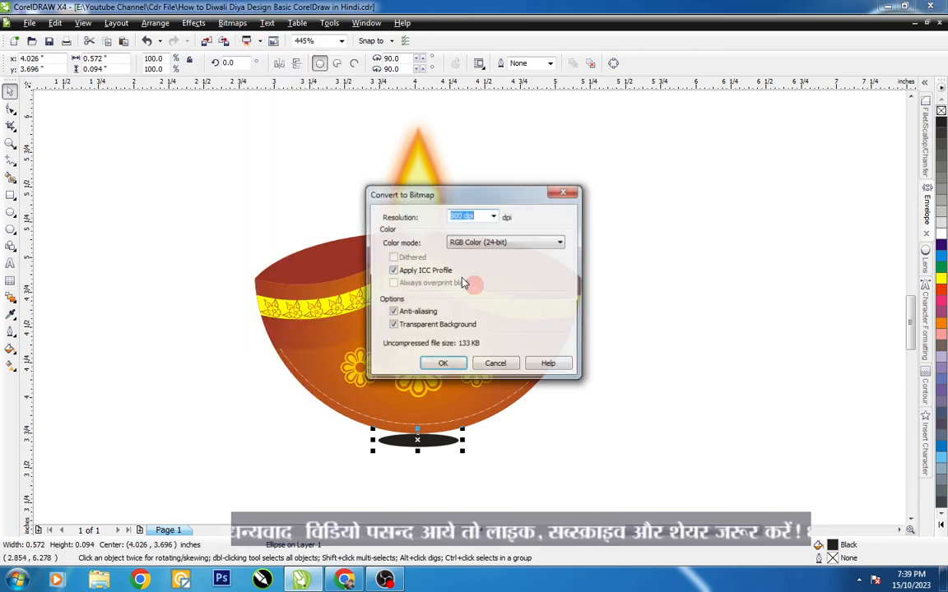
click(444, 364)
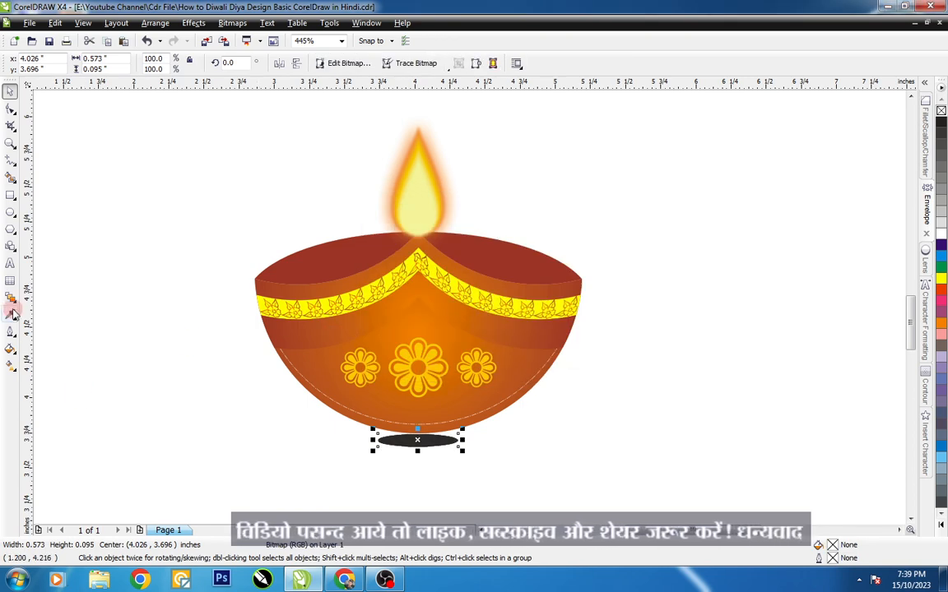
- Apply a Uniform transparency of 50 to the black ellipse bitmap, using Multiply mode
click(10, 300)
click(86, 393)
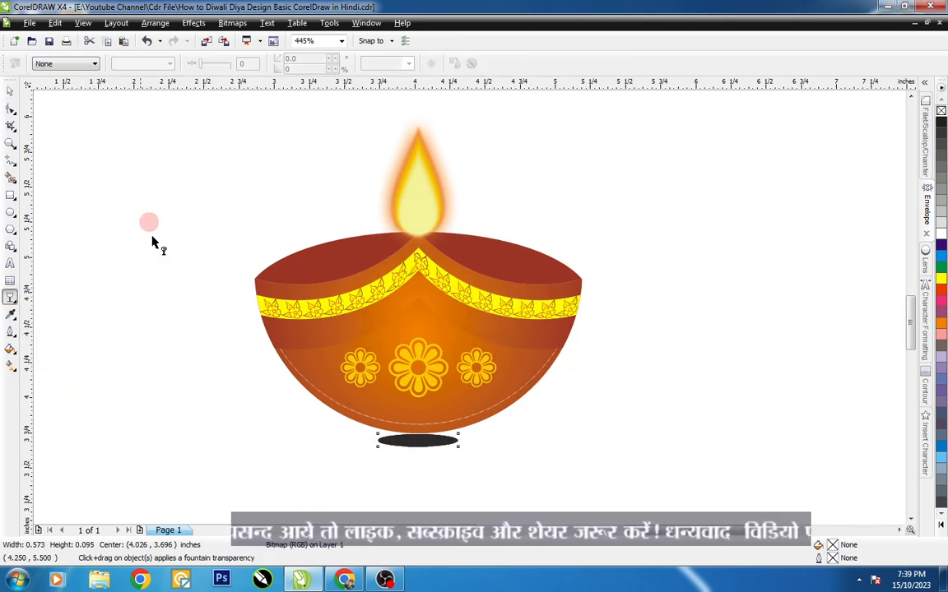
click(86, 64)
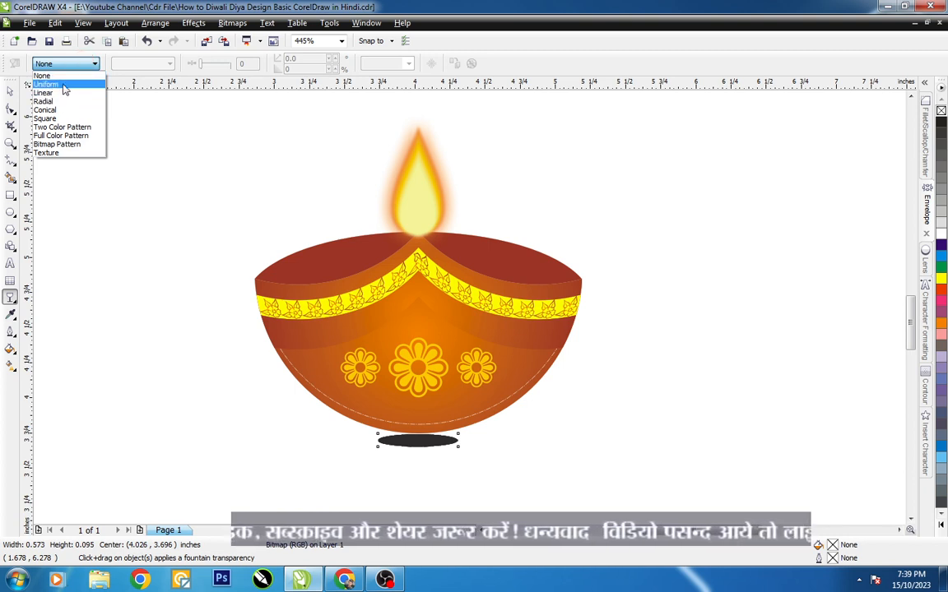
click(63, 84)
click(142, 64)
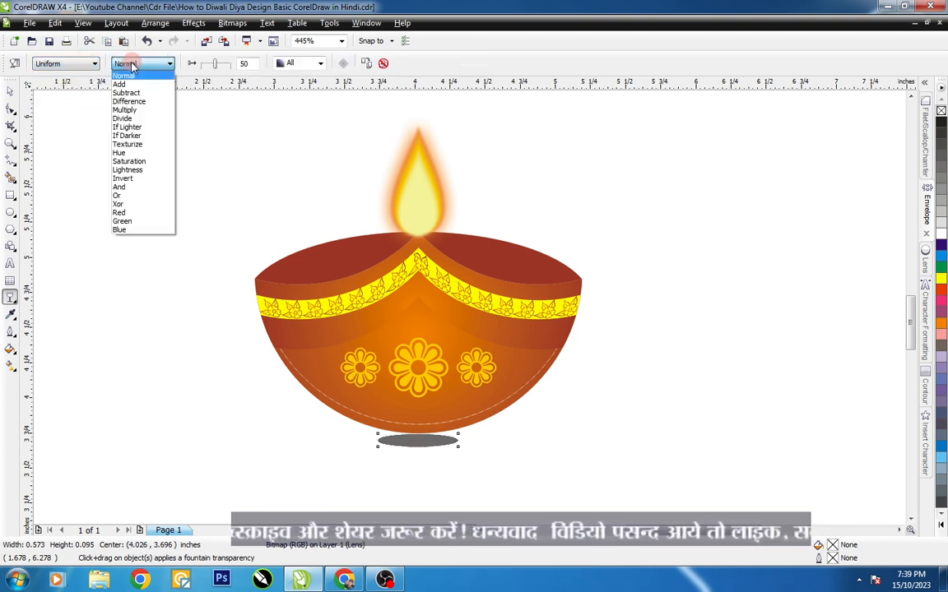
click(145, 112)
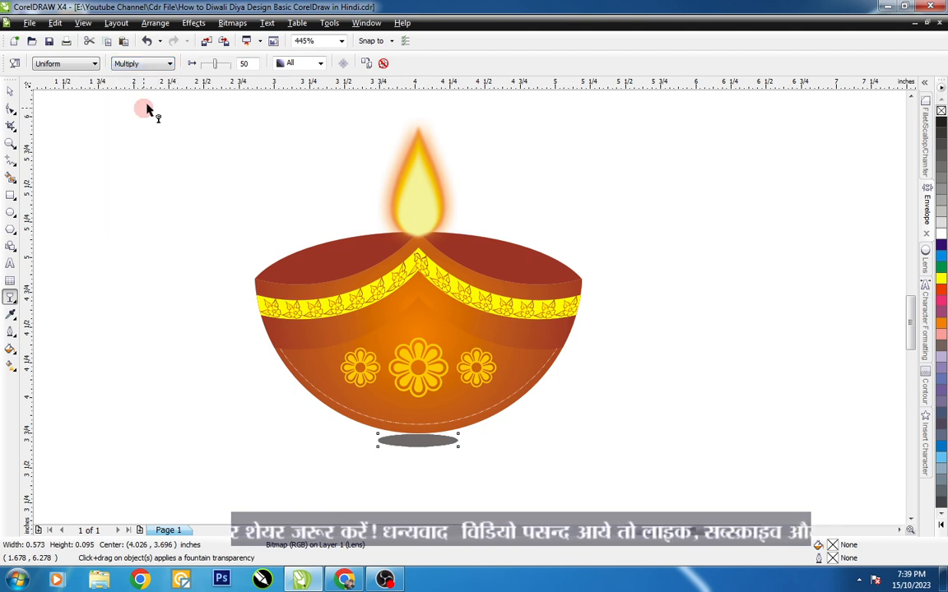
- Apply a Gaussian Blur with a 33-pixel radius to the ellipse bitmap to form a soft shadow
click(241, 24)
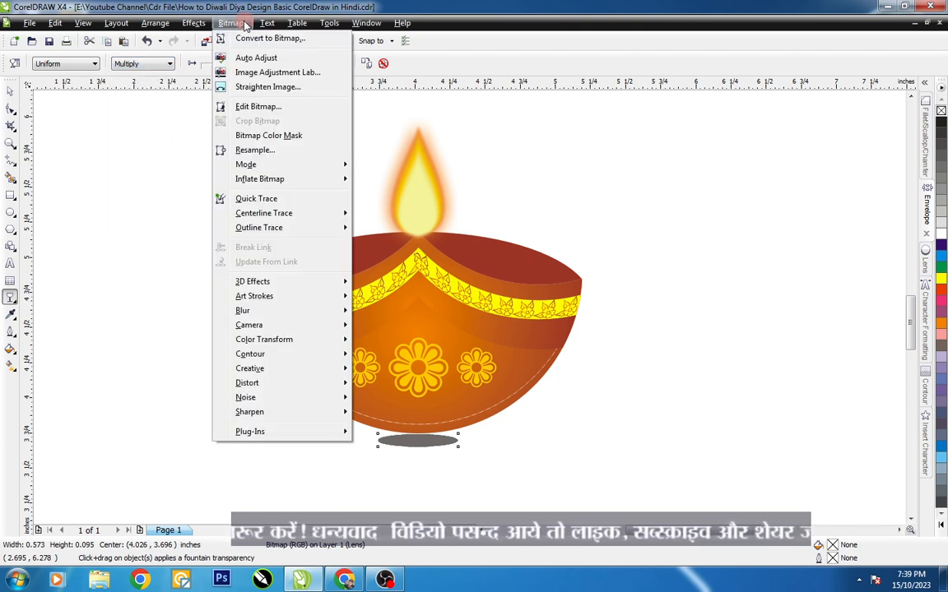
mouse_move(272, 312)
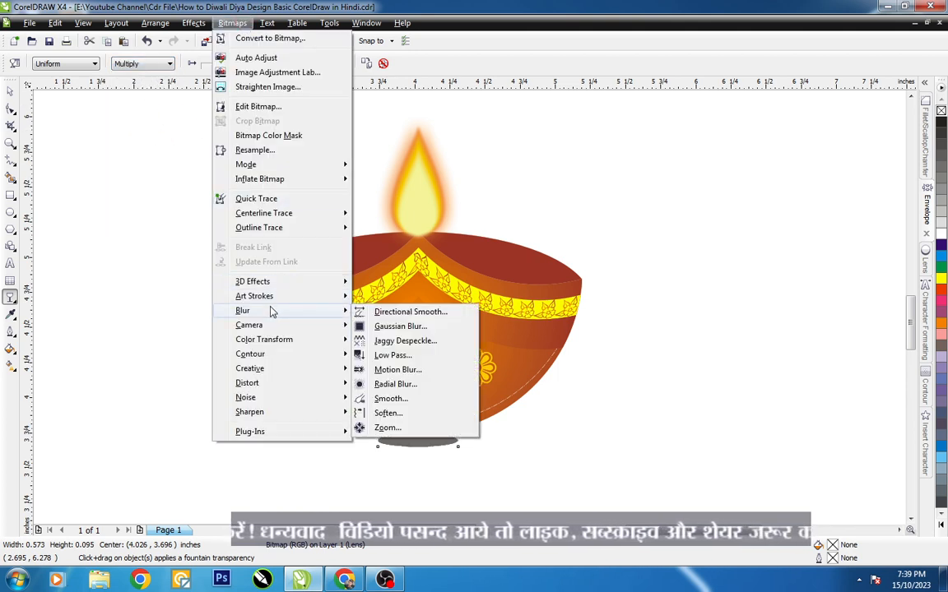
click(395, 327)
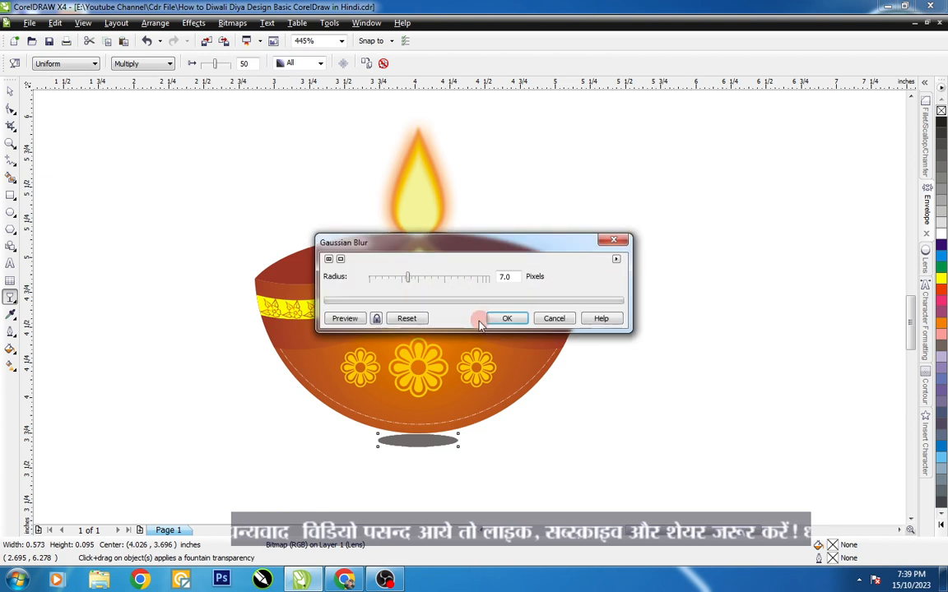
drag(407, 278, 419, 278)
click(352, 319)
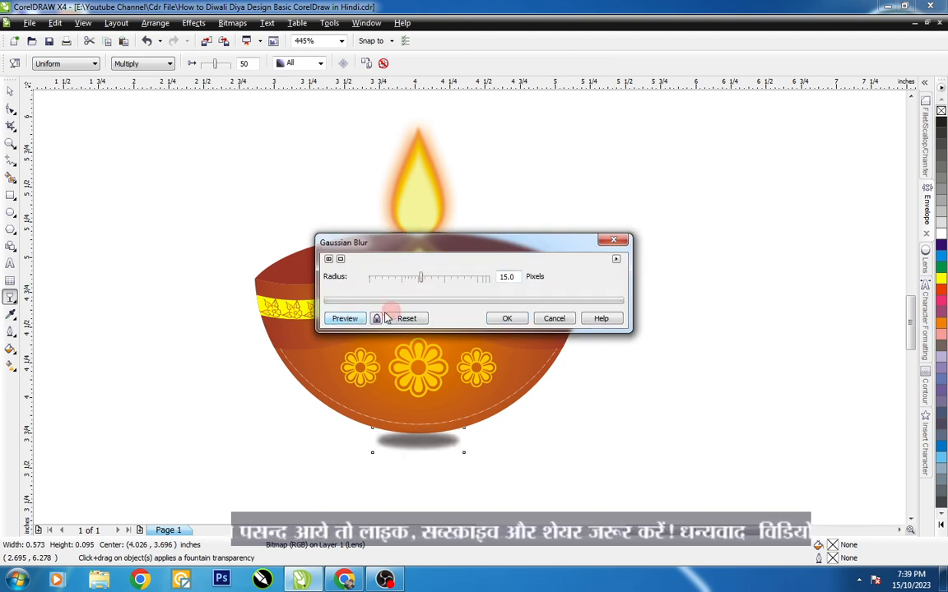
click(435, 284)
click(361, 319)
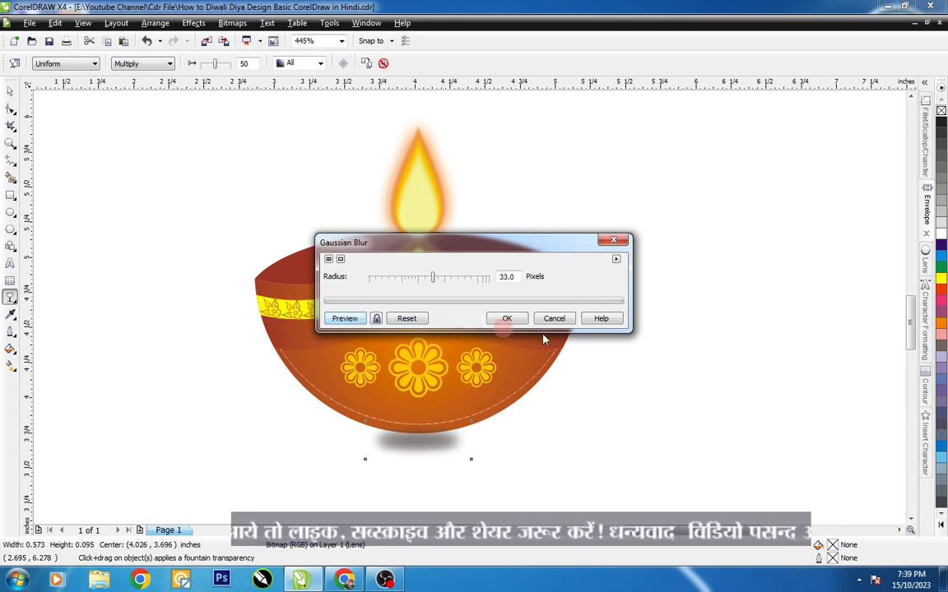
click(507, 318)
- Widen the blurred shadow from its centre to about 0.993 inches and nudge it up slightly under the bowl
key(space)
click(484, 452)
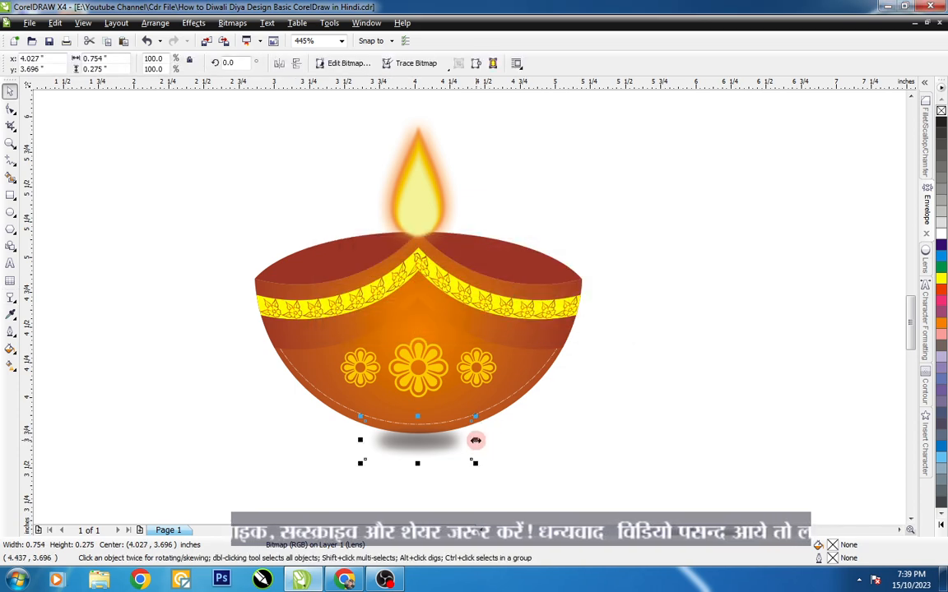
drag(475, 441, 487, 440)
key(z)
drag(313, 397, 603, 482)
key(space)
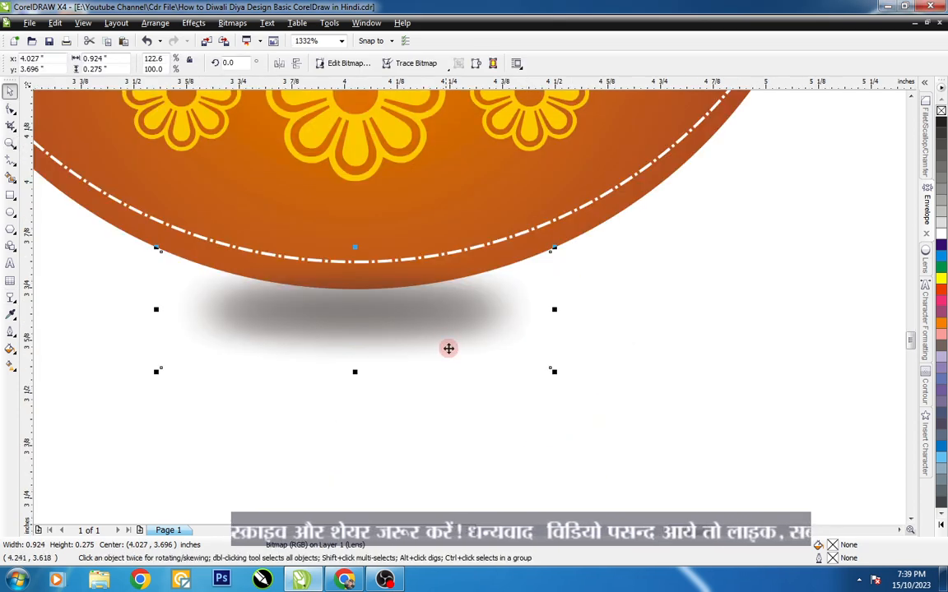
mouse_move(449, 349)
mouse_down()
mouse_move(440, 332)
mouse_move(449, 346)
mouse_up()
drag(555, 310, 570, 306)
key(z)
right_click(509, 312)
key(space)
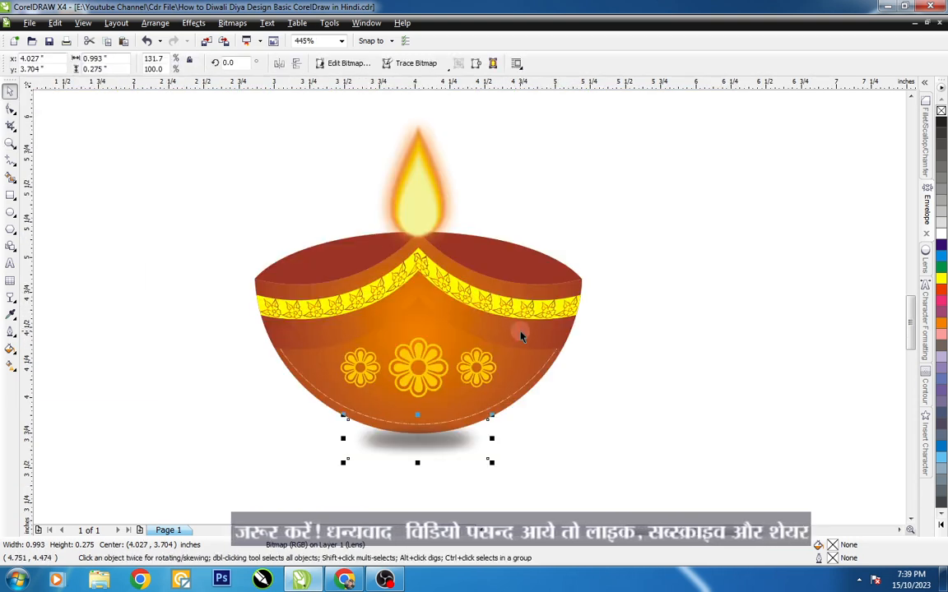
- Select all parts of the diya with its shadow and move them about half an inch up and slightly left
key(z)
right_click(432, 292)
key(space)
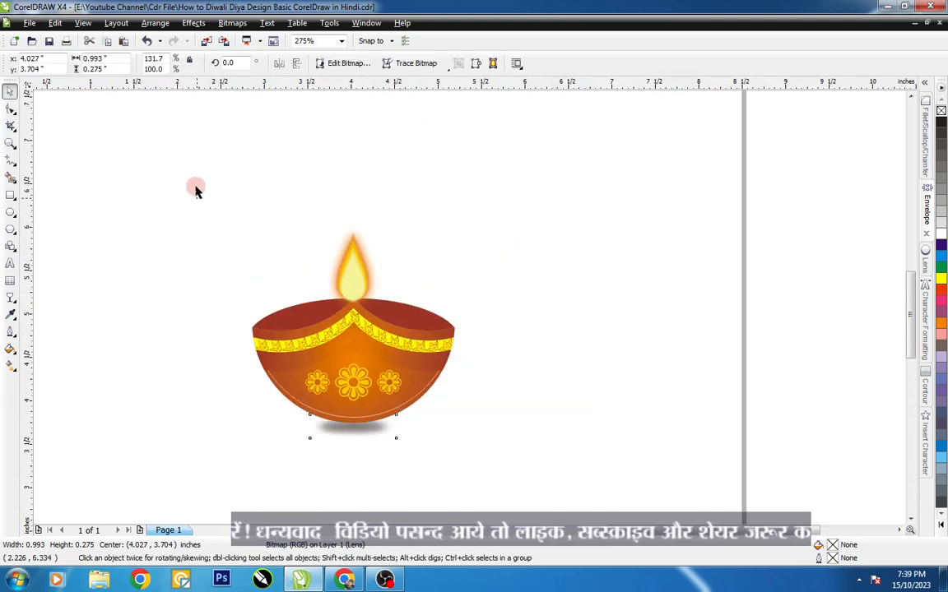
drag(197, 190, 535, 460)
drag(374, 358, 366, 314)
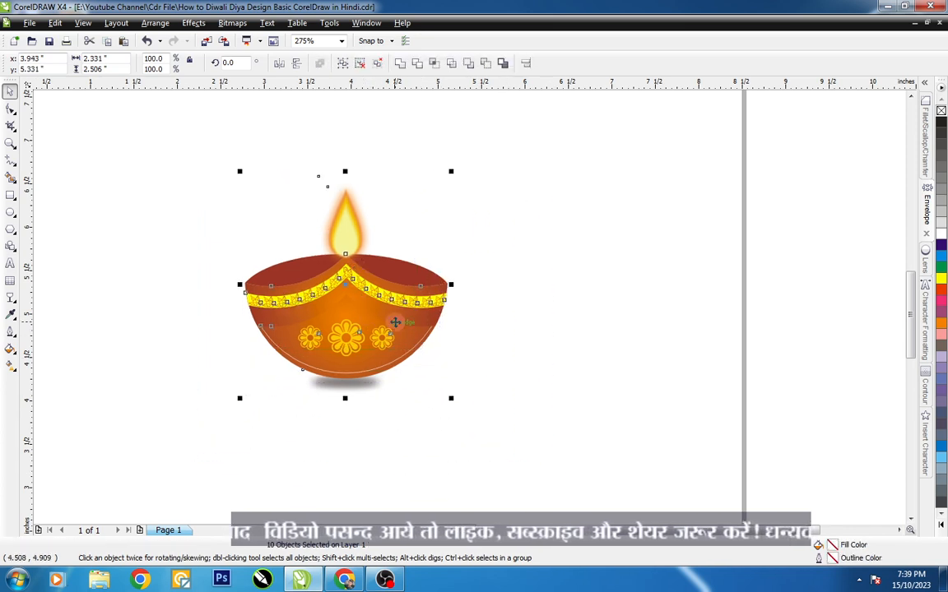
click(474, 312)
- Draw a square about 3.047 inches wide around the diya and centre it horizontally and vertically on the artwork
key(F7)
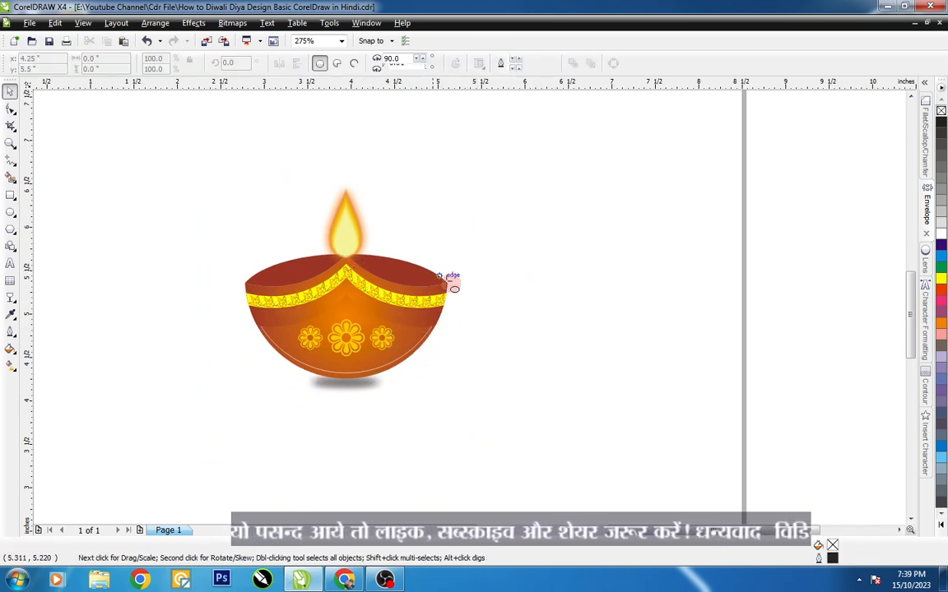
key(F6)
drag(183, 237, 320, 340)
key(space)
shift+click(397, 327)
key(c)
key(e)
key(Escape)
click(458, 209)
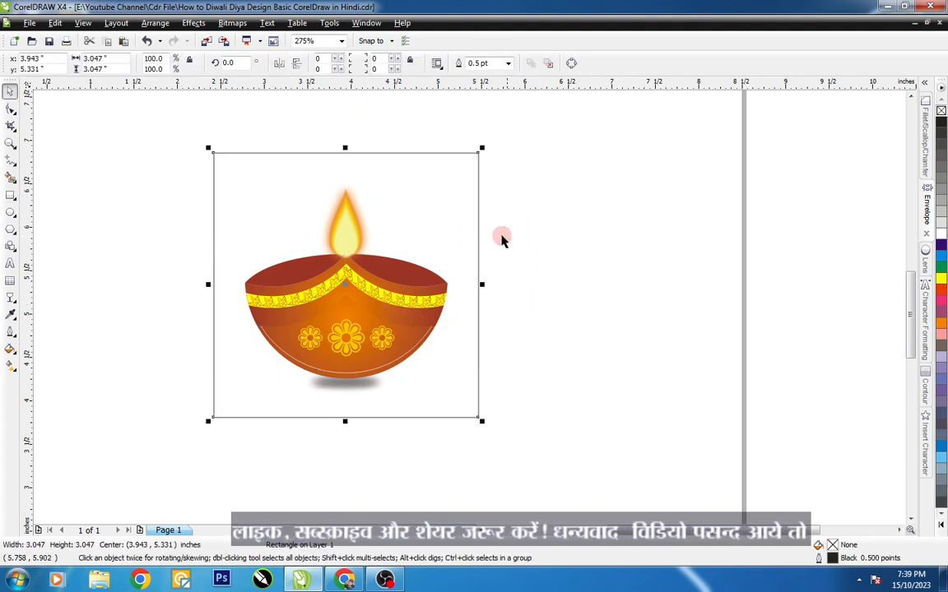
- Fill the square with Yellow and send it behind the diya as a background
click(941, 278)
key(shift+Page_Down)
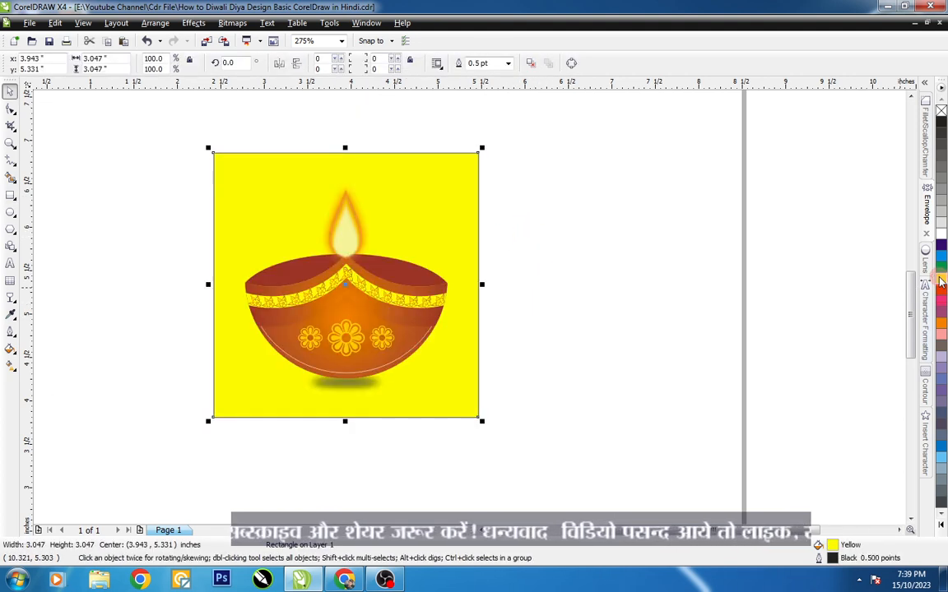
click(553, 204)
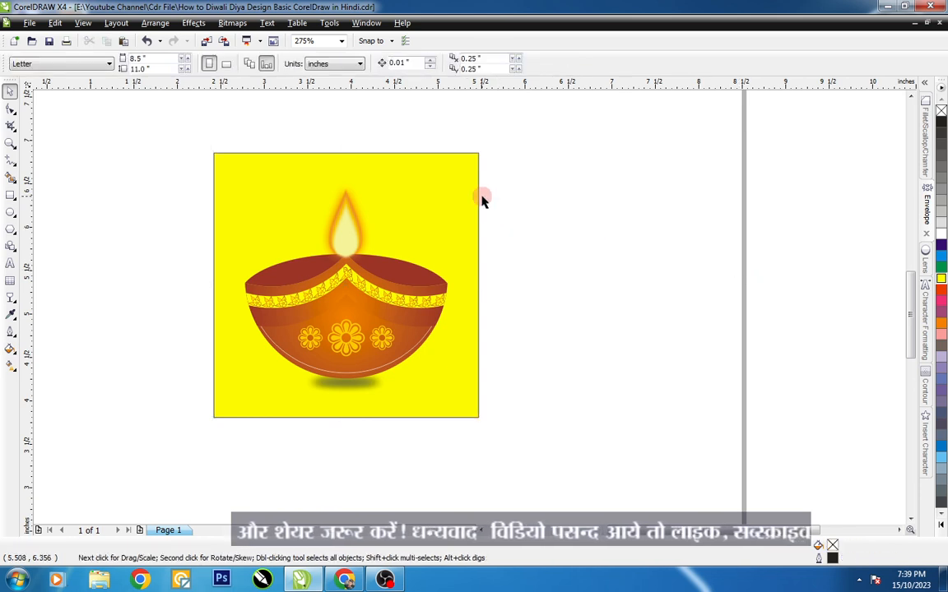
- Try White, Blue, Ice Blue, Orange, Red and Cyan as fills for the background square
click(458, 177)
click(940, 233)
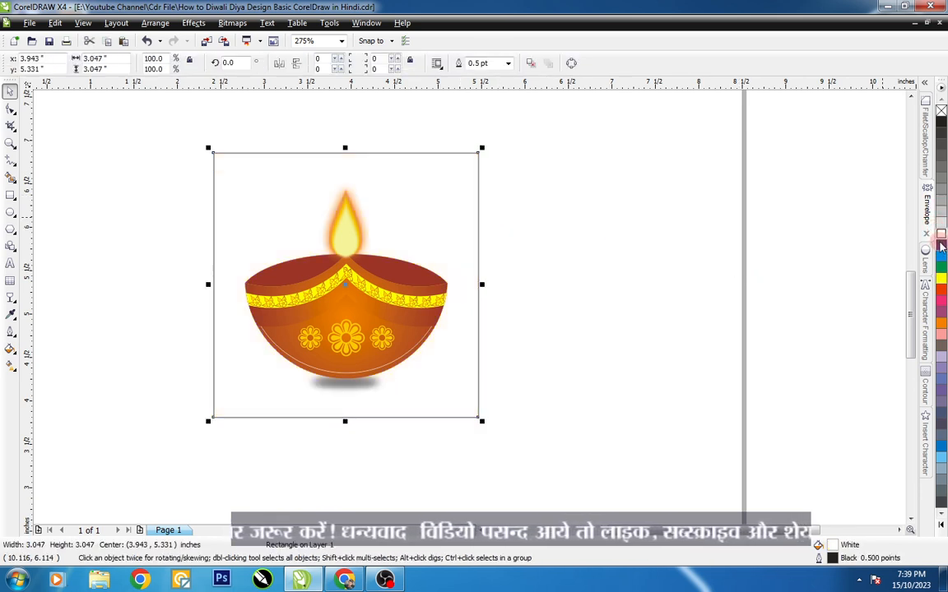
click(942, 244)
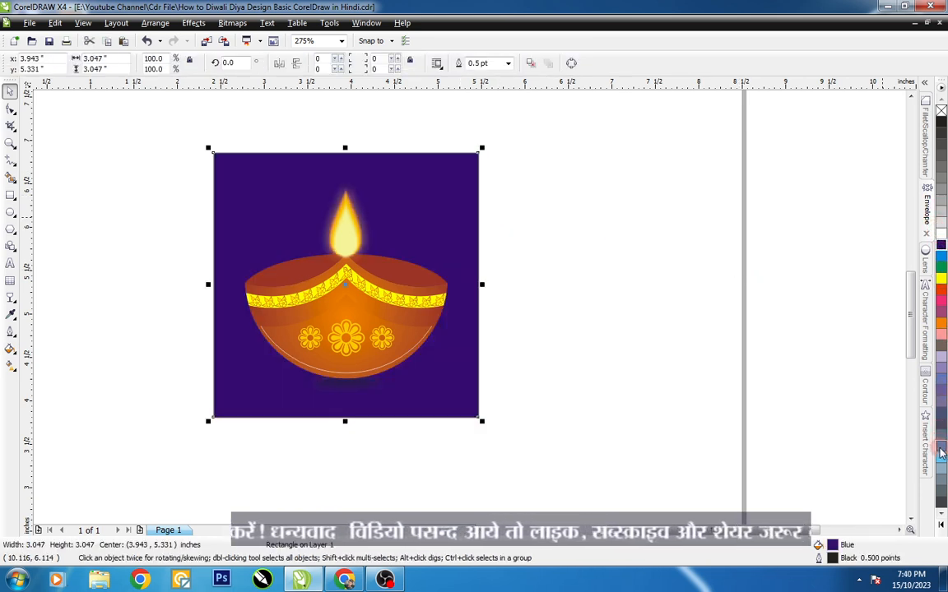
click(942, 453)
click(942, 465)
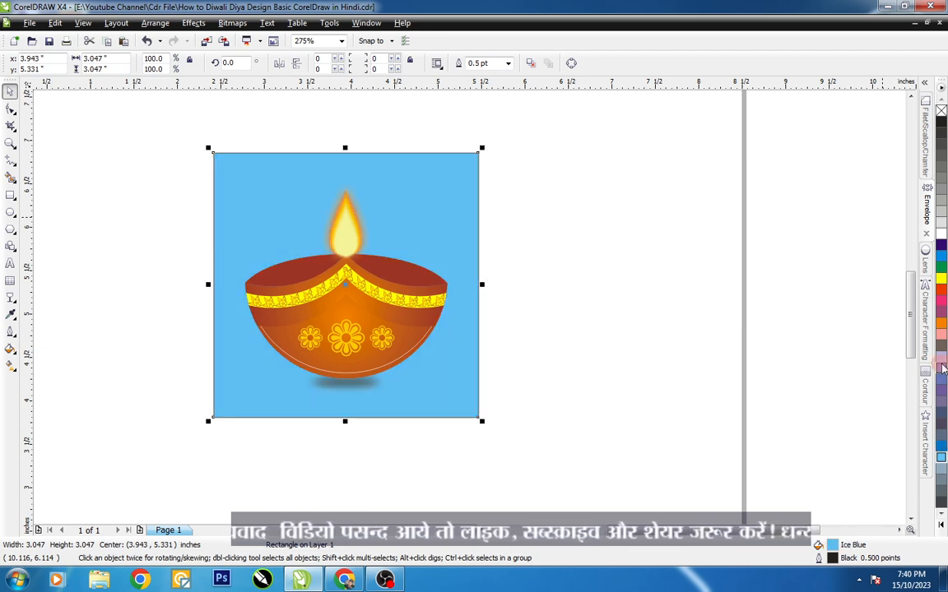
click(942, 329)
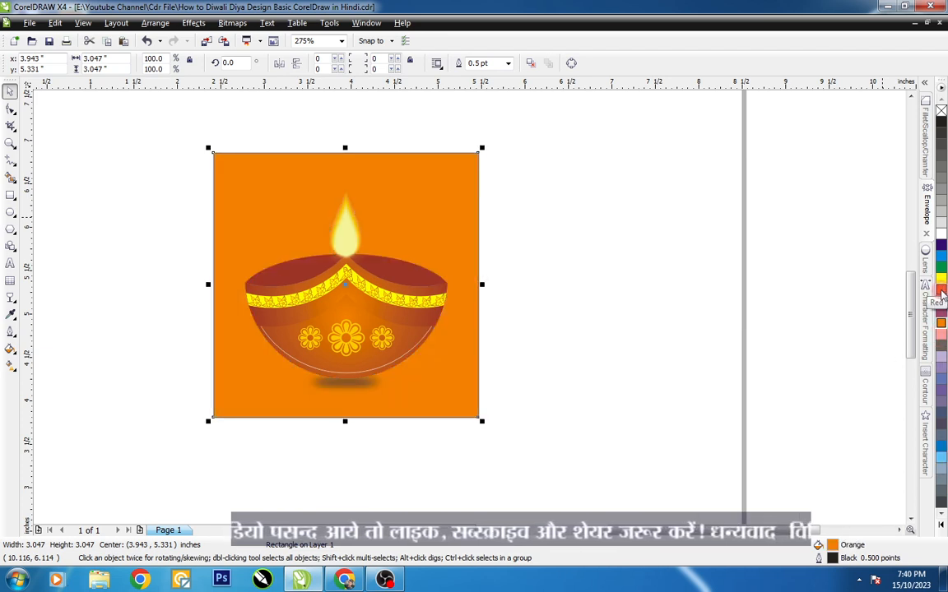
click(942, 289)
click(942, 258)
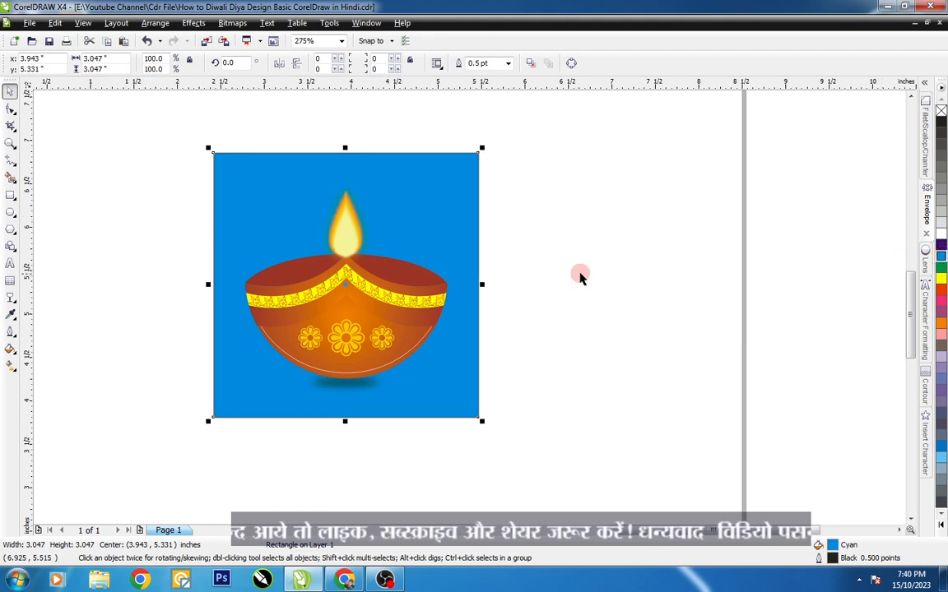
click(567, 224)
- Fill the background square with Deep Yellow from the expanded colour palette
click(474, 397)
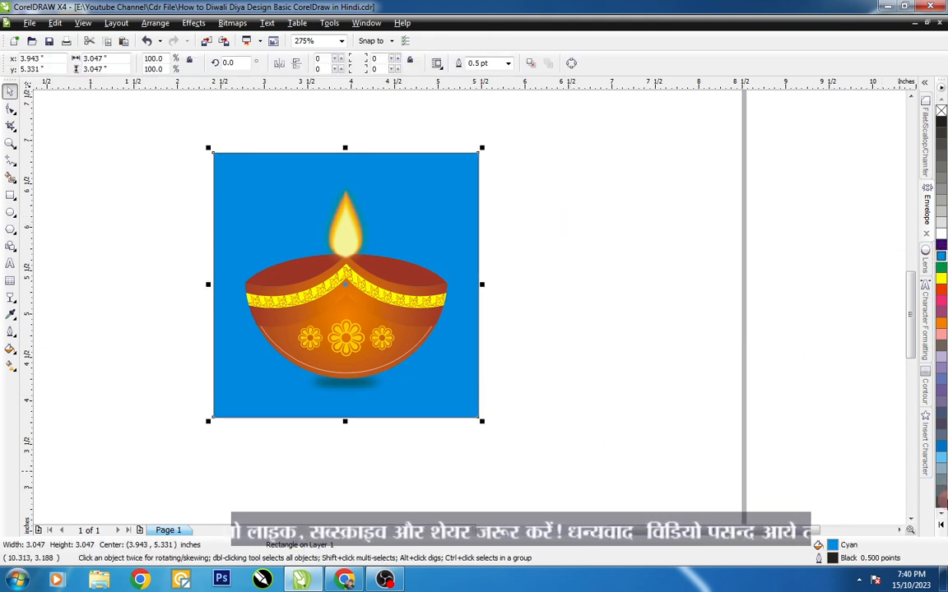
click(942, 526)
click(925, 381)
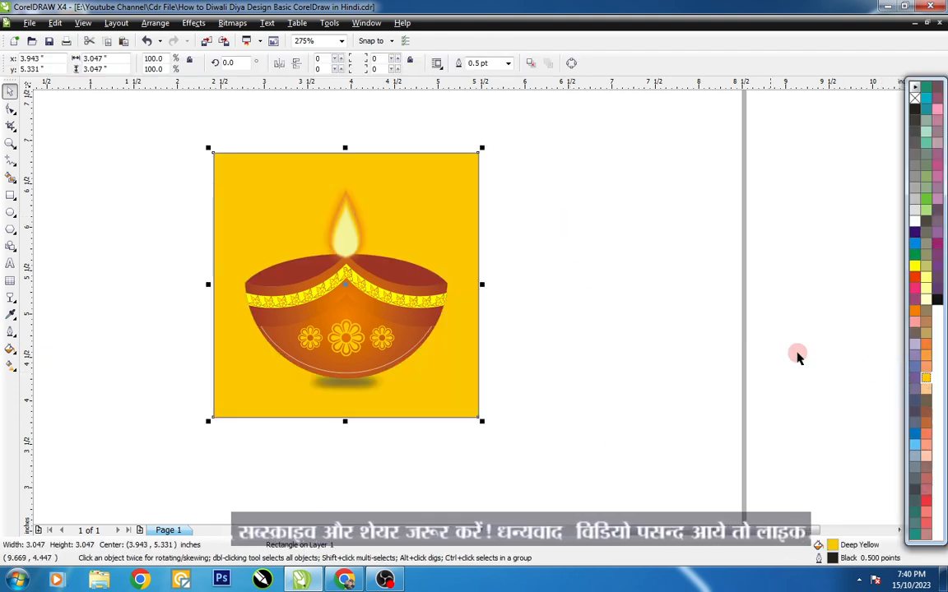
click(541, 220)
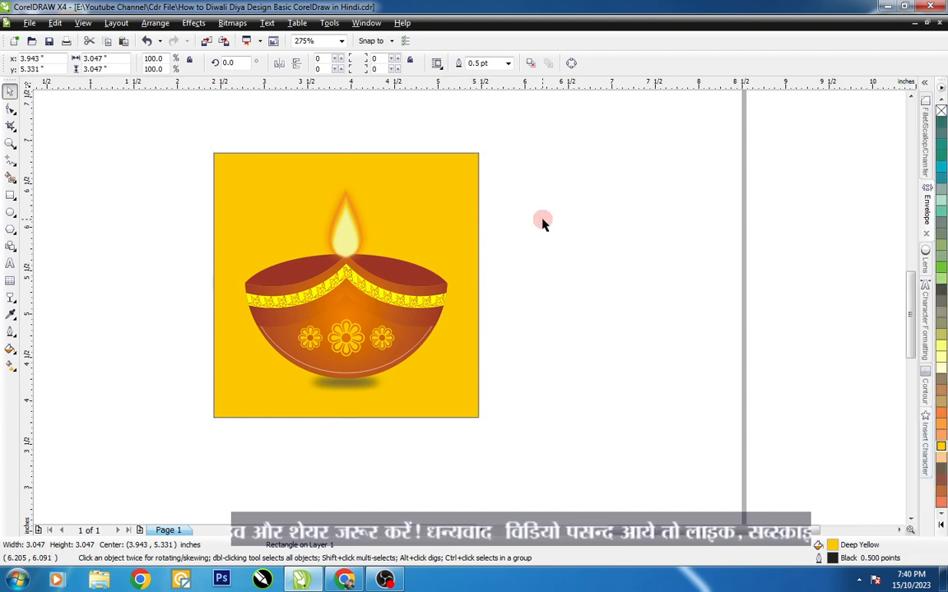